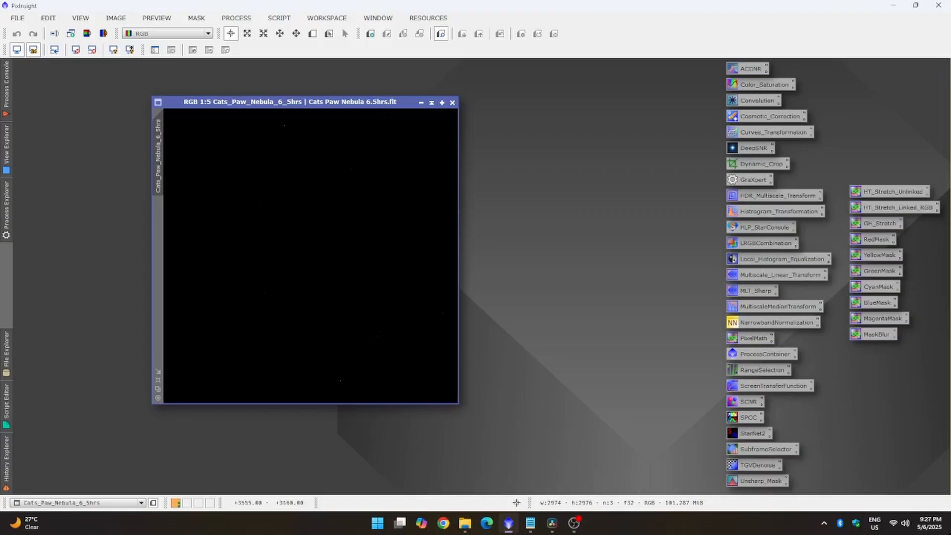
Step: Enlarge the Cat's Paw Nebula image window and change the image identifier to ngc_6334
{"action": "left_click_drag", "start_coordinate": [455, 401], "coordinate": [583, 456]}
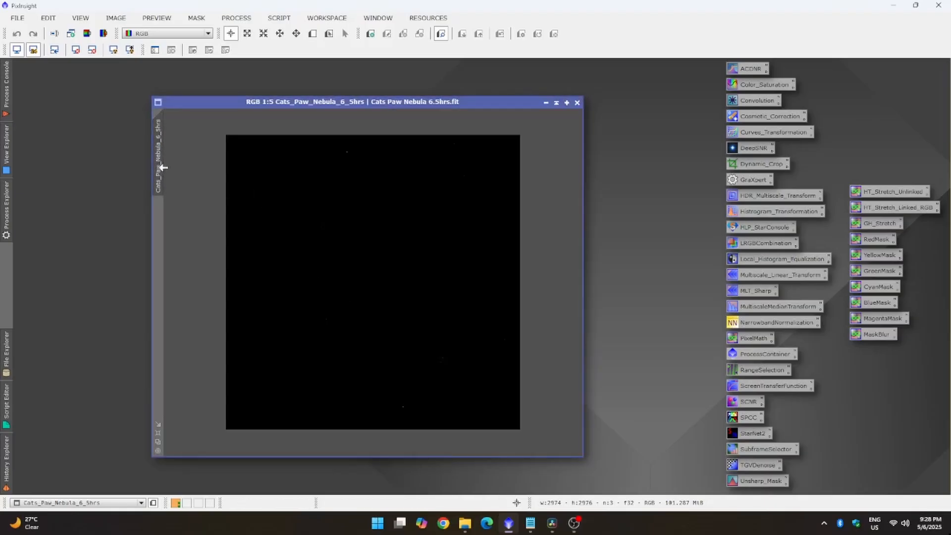
{"action": "mouse_move", "coordinate": [168, 184]}
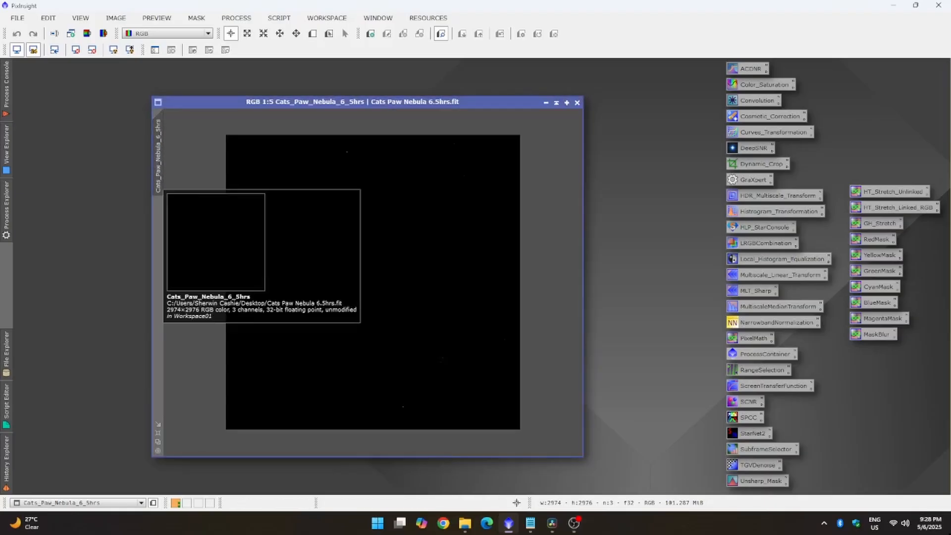
{"action": "double_click", "coordinate": [160, 159]}
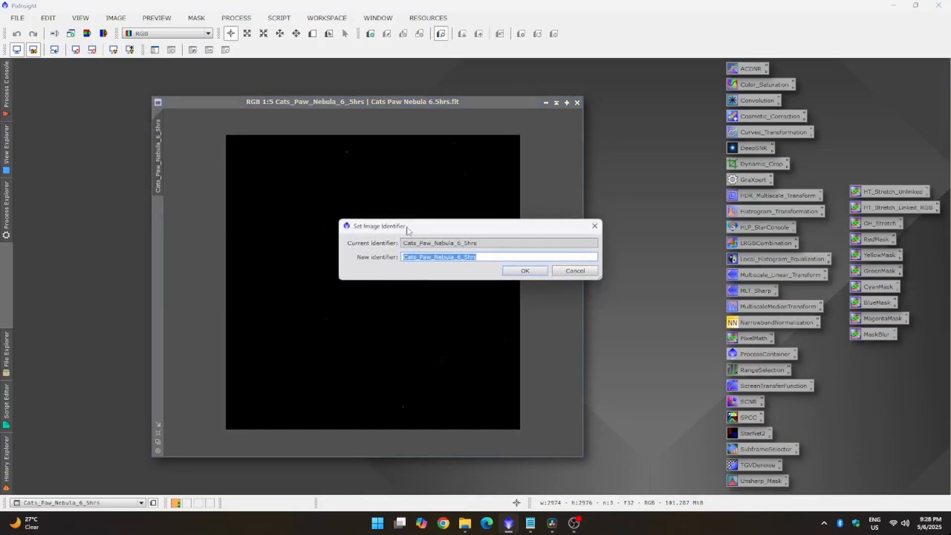
{"action": "type", "text": "ngc"}
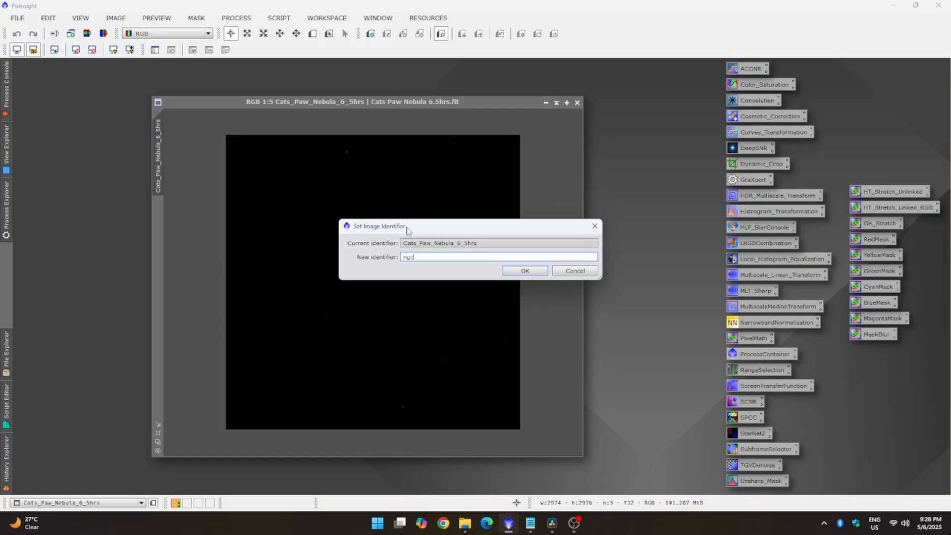
{"action": "type", "text": "_6334"}
{"action": "left_click", "coordinate": [530, 272]}
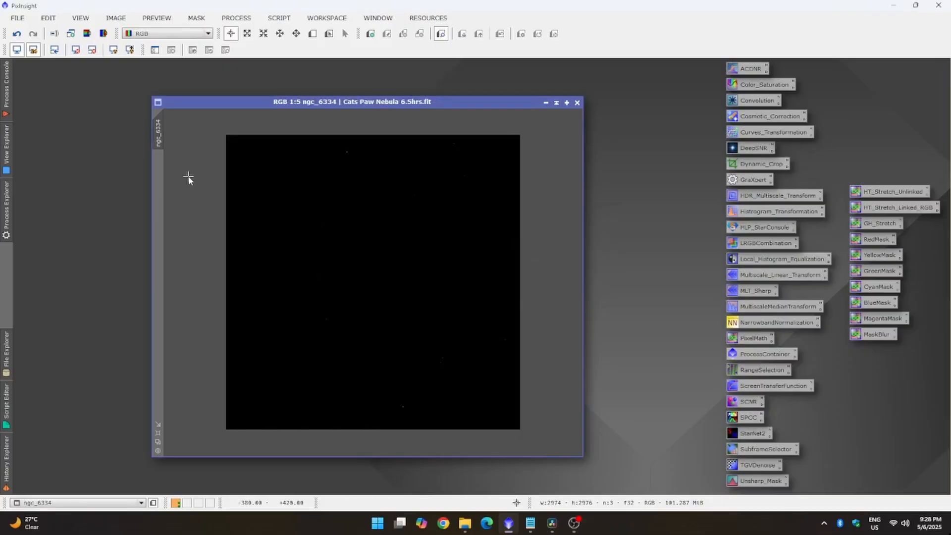
Step: Apply an automatic screen stretch to the ngc_6334 image and reposition its window
{"action": "left_click", "coordinate": [114, 50]}
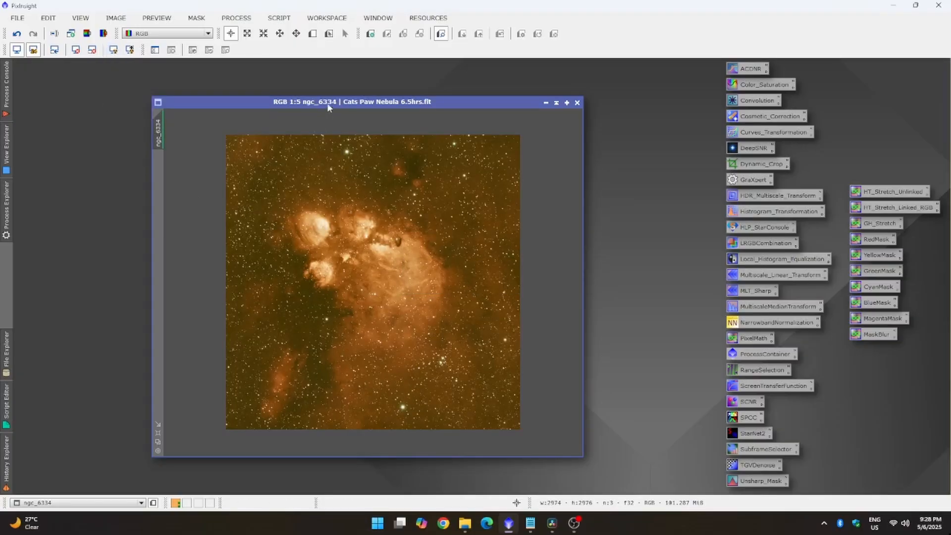
{"action": "left_click_drag", "start_coordinate": [327, 102], "coordinate": [291, 79]}
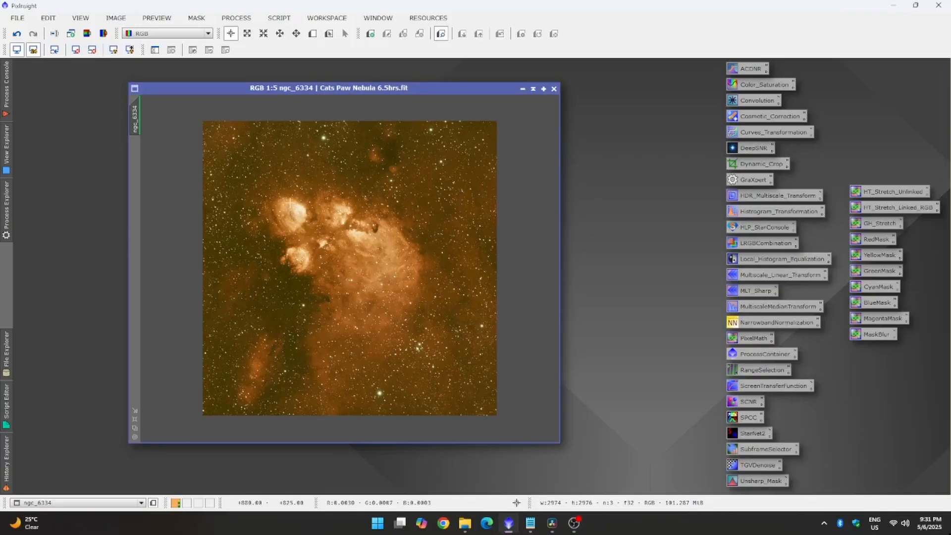
Step: Launch the HLP Astro Image Primer script and choose ngc_6334 as its source image
{"action": "left_click", "coordinate": [275, 18]}
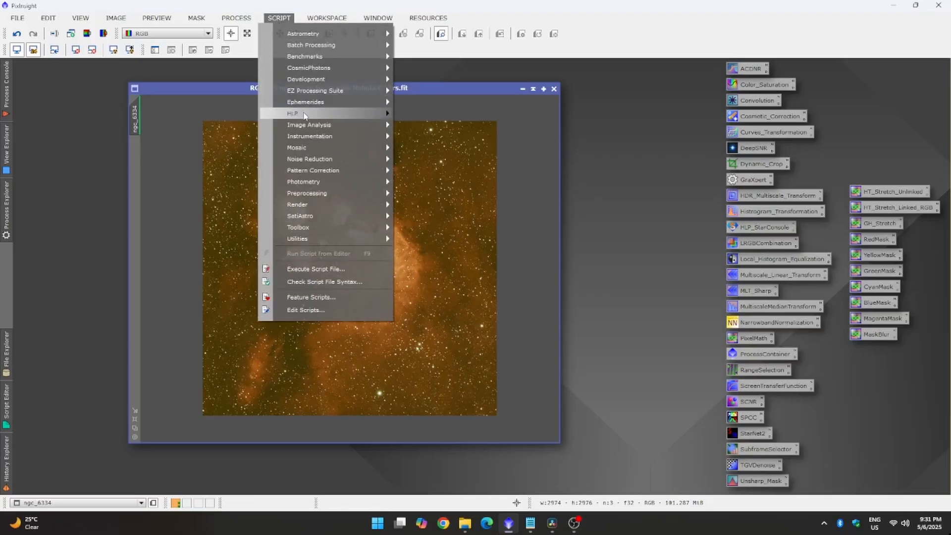
{"action": "mouse_move", "coordinate": [305, 115]}
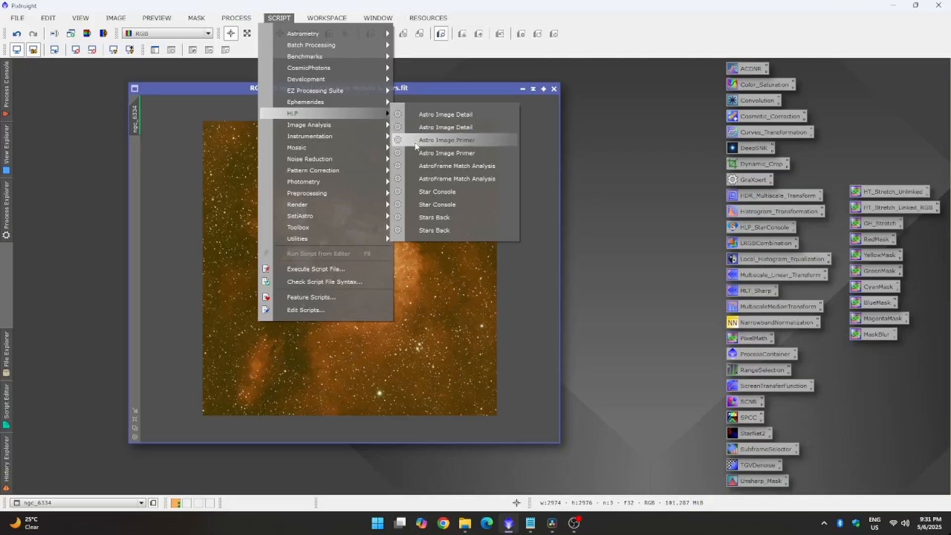
{"action": "left_click", "coordinate": [461, 142]}
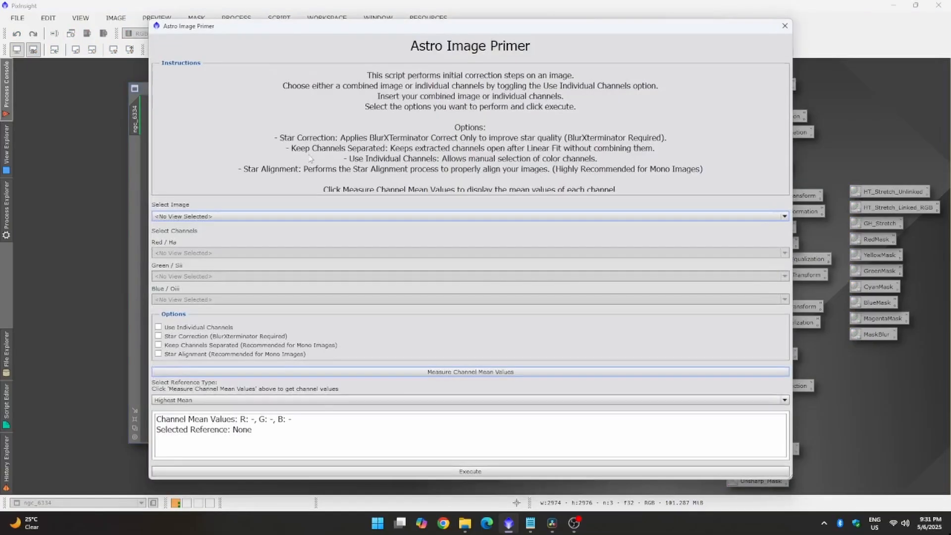
{"action": "left_click", "coordinate": [176, 217]}
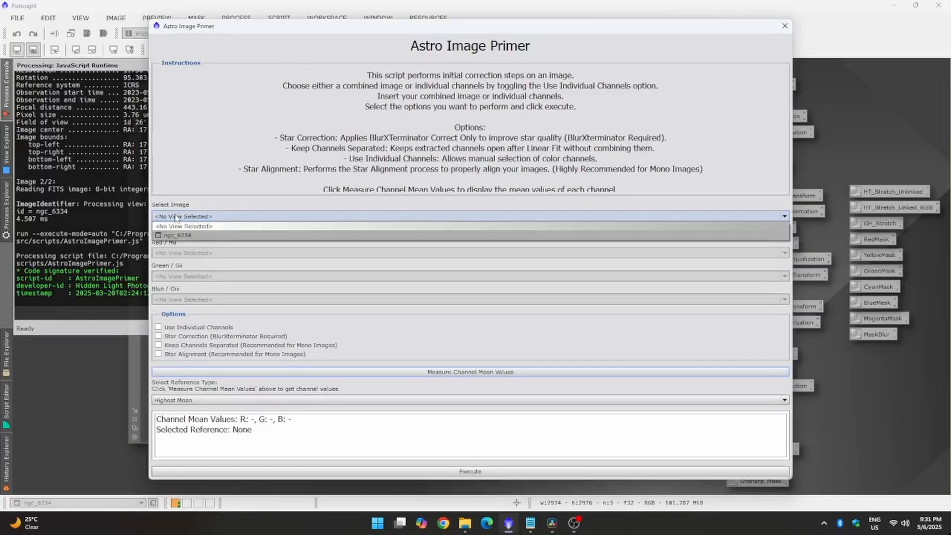
{"action": "left_click", "coordinate": [192, 237]}
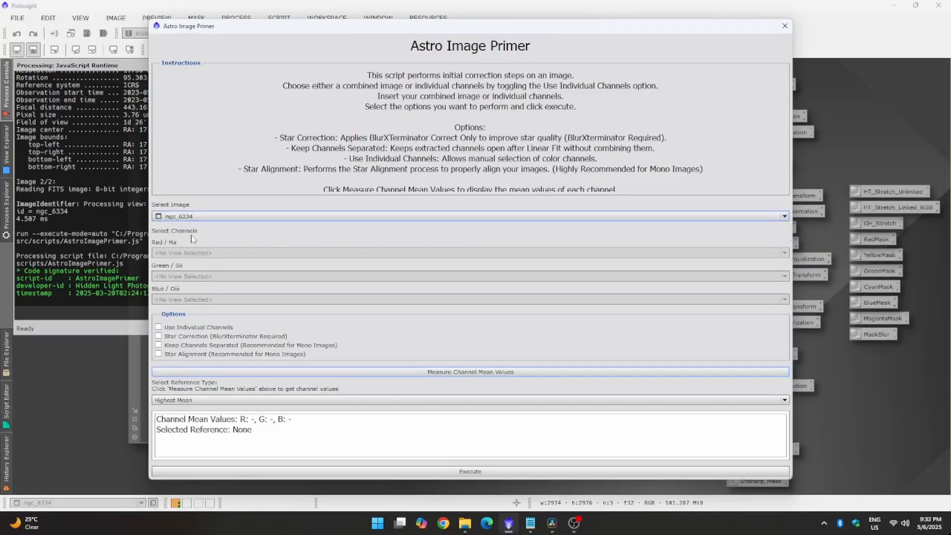
Step: Run Astro Image Primer with Star Correction enabled and Lowest Mean as the reference type, and close the script
{"action": "left_click", "coordinate": [159, 337]}
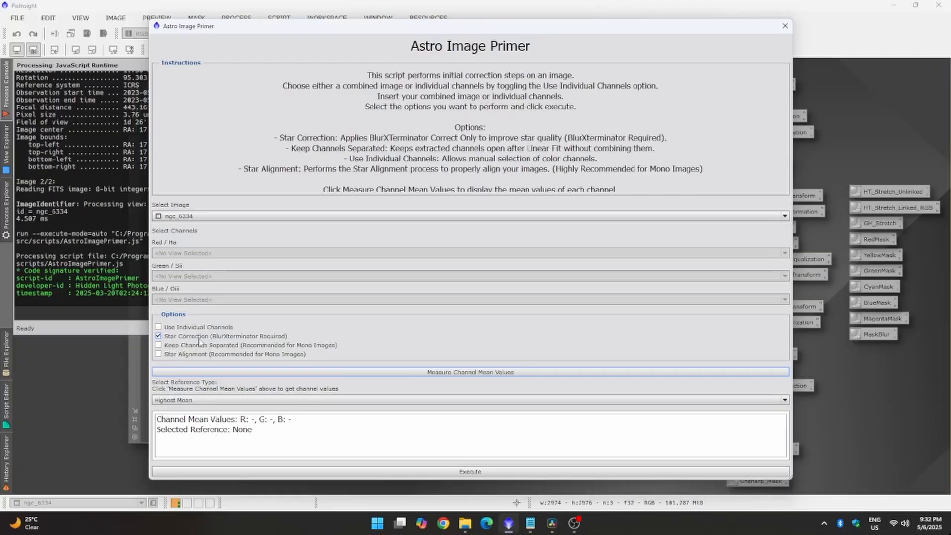
{"action": "left_click", "coordinate": [177, 401]}
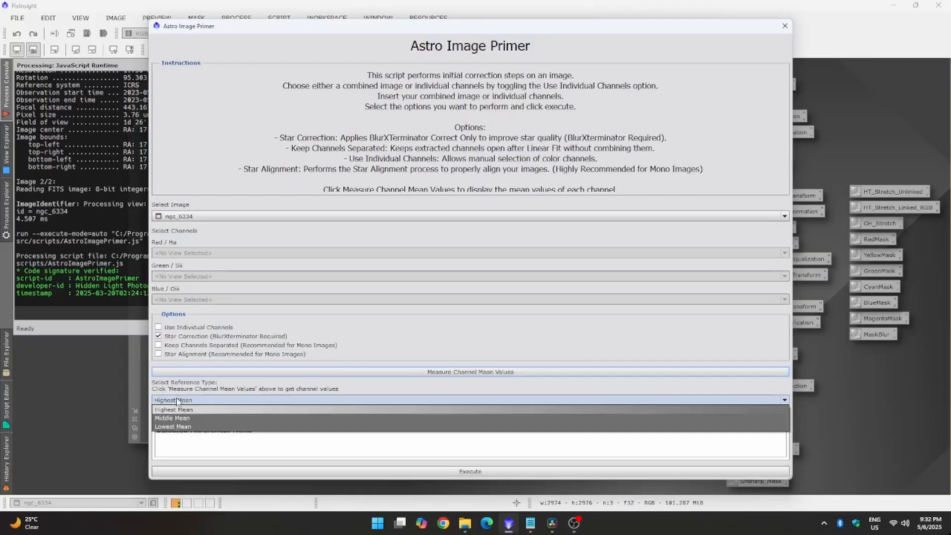
{"action": "left_click", "coordinate": [179, 427]}
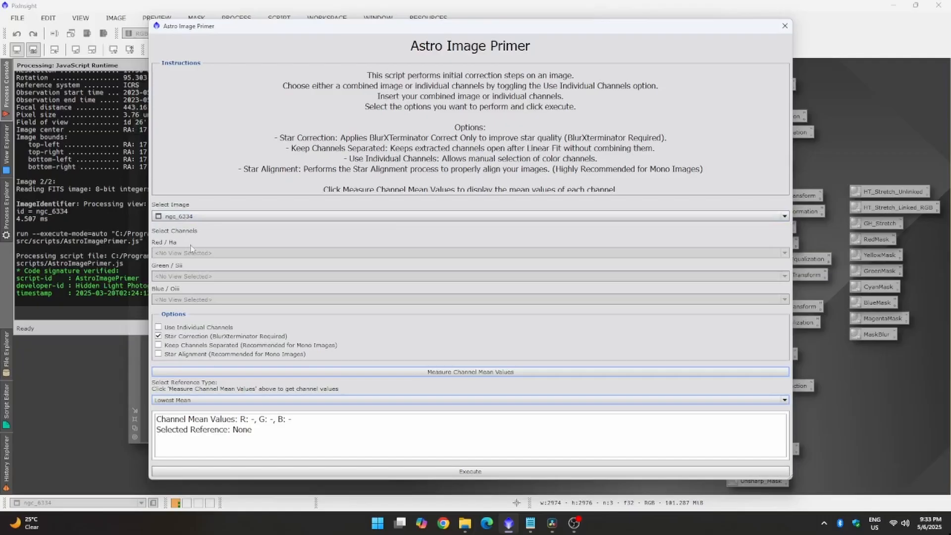
{"action": "left_click", "coordinate": [158, 336]}
{"action": "left_click", "coordinate": [158, 336]}
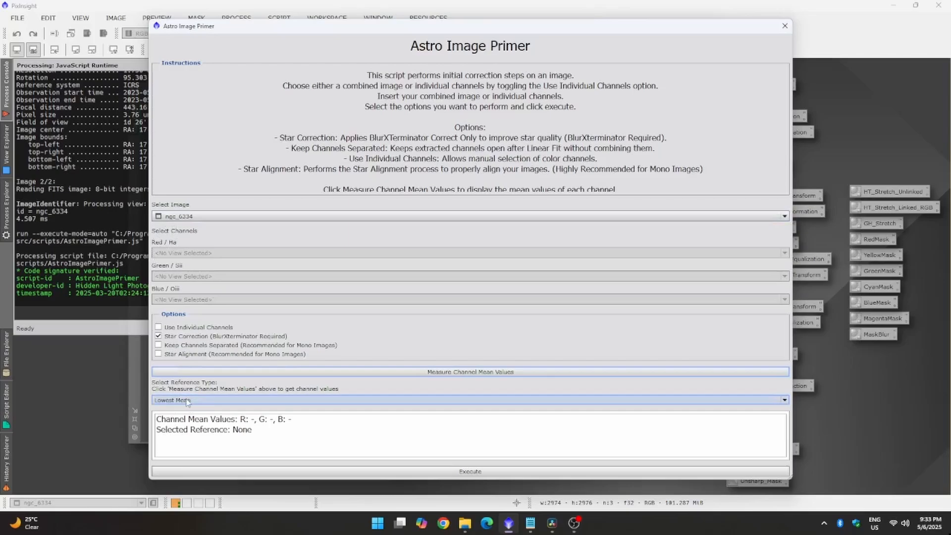
{"action": "left_click", "coordinate": [451, 473]}
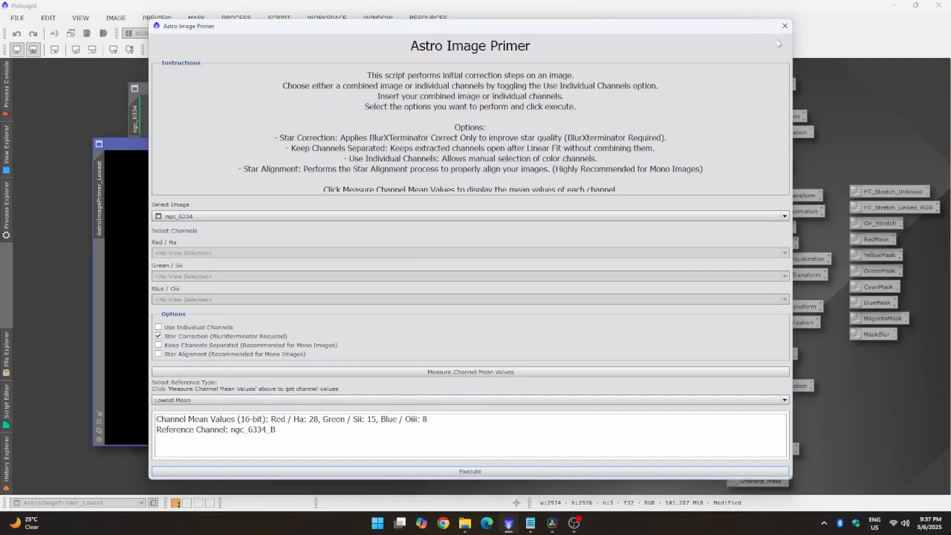
{"action": "left_click", "coordinate": [785, 27]}
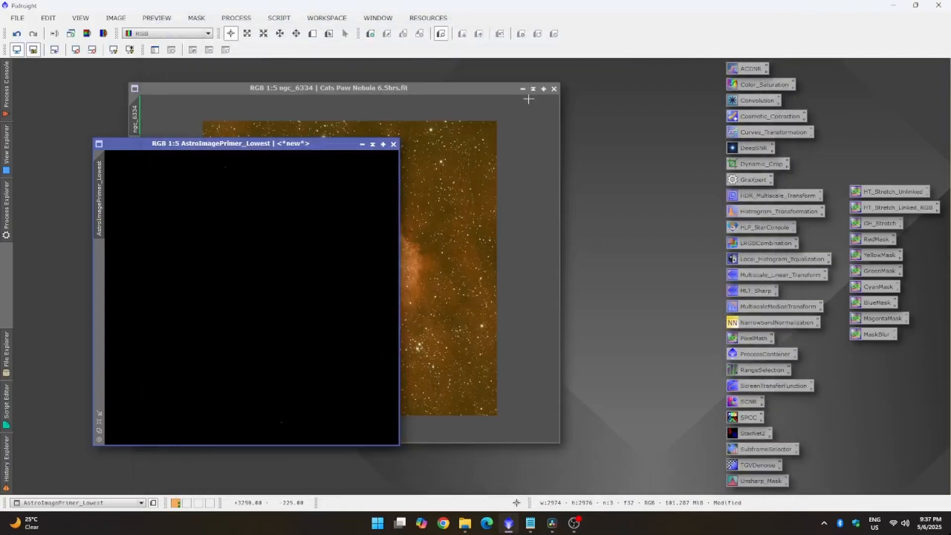
Step: Minimize the ngc_6334 image and park its icon in the workspace's upper-left corner
{"action": "left_click", "coordinate": [433, 90]}
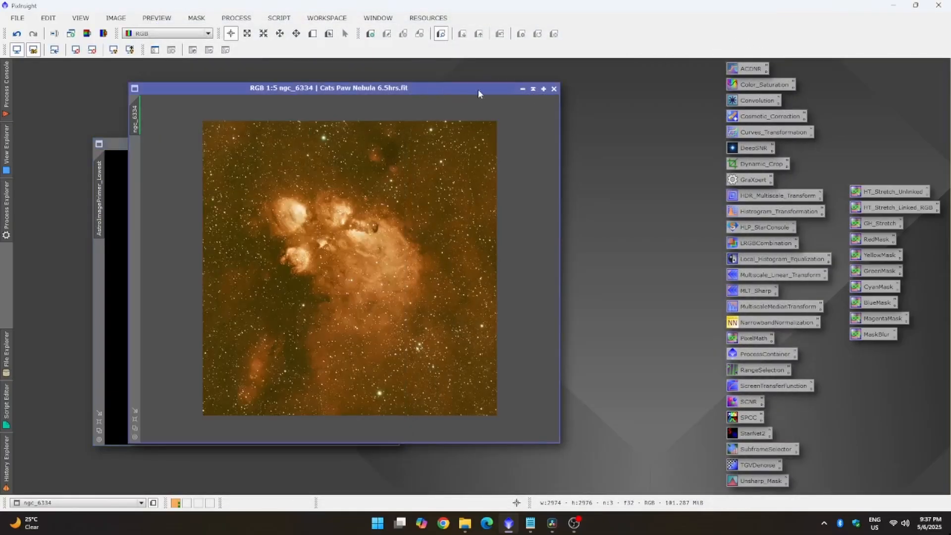
{"action": "left_click", "coordinate": [522, 91]}
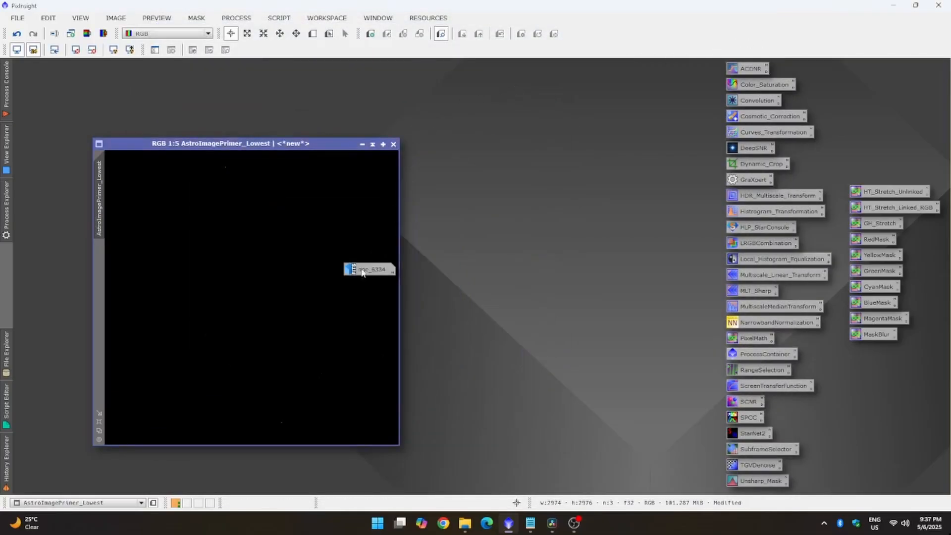
{"action": "left_click_drag", "start_coordinate": [368, 270], "coordinate": [59, 89]}
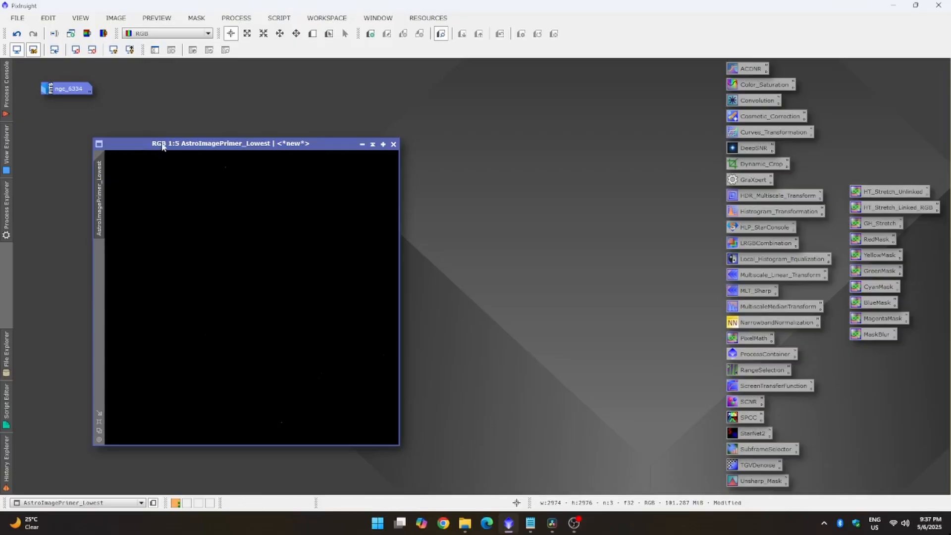
Step: Apply an automatic screen stretch to the AstroImagePrimer_Lowest image and reposition and enlarge its window
{"action": "left_click_drag", "start_coordinate": [157, 143], "coordinate": [310, 143]}
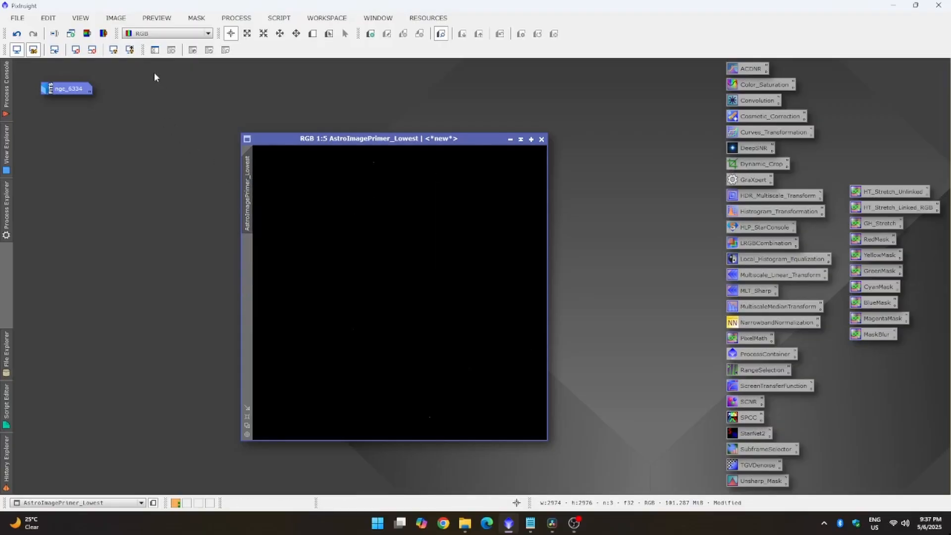
{"action": "left_click", "coordinate": [113, 51]}
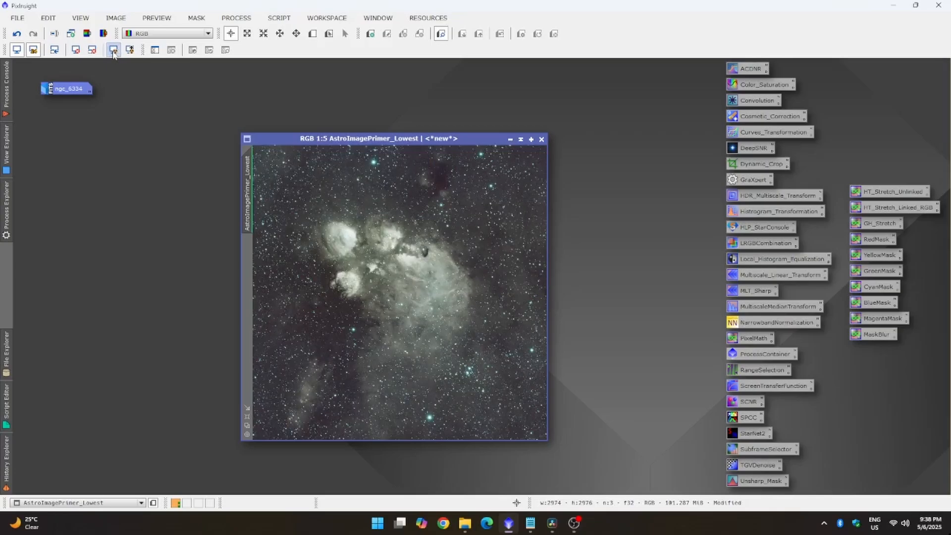
{"action": "left_click_drag", "start_coordinate": [345, 109], "coordinate": [336, 102]}
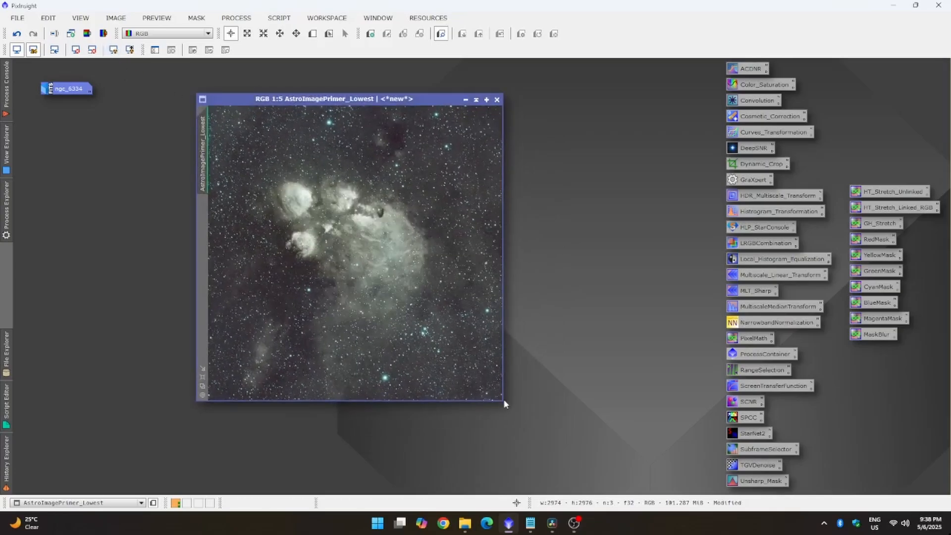
{"action": "left_click_drag", "start_coordinate": [502, 401], "coordinate": [632, 466]}
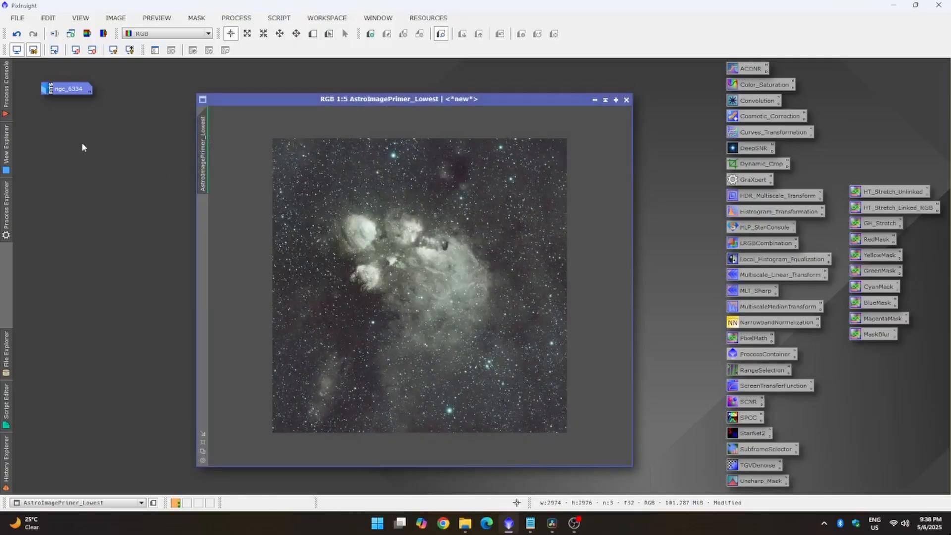
Step: Restore the ngc_6334 image, change its identifier to ngc_6334_original and minimize it again
{"action": "double_click", "coordinate": [69, 89]}
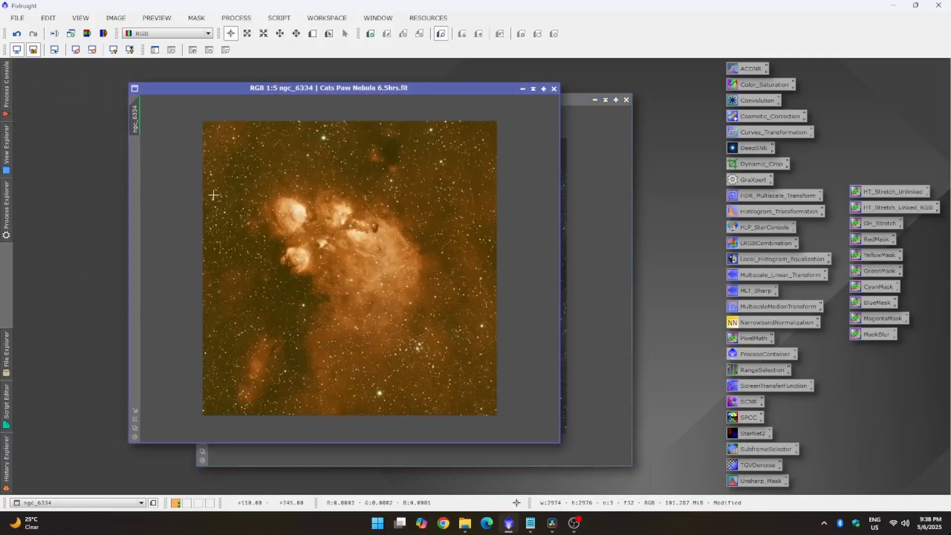
{"action": "double_click", "coordinate": [135, 124]}
{"action": "left_click", "coordinate": [438, 257]}
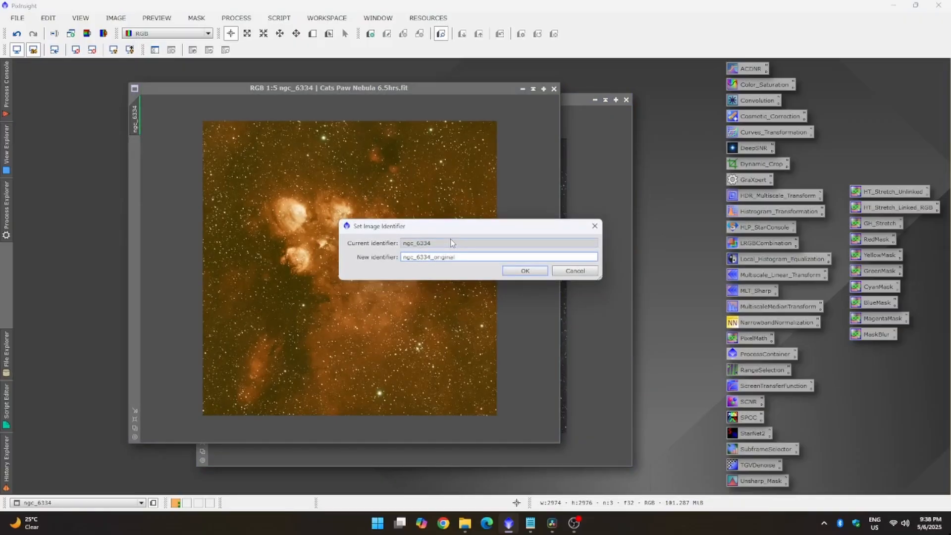
{"action": "left_click", "coordinate": [526, 271]}
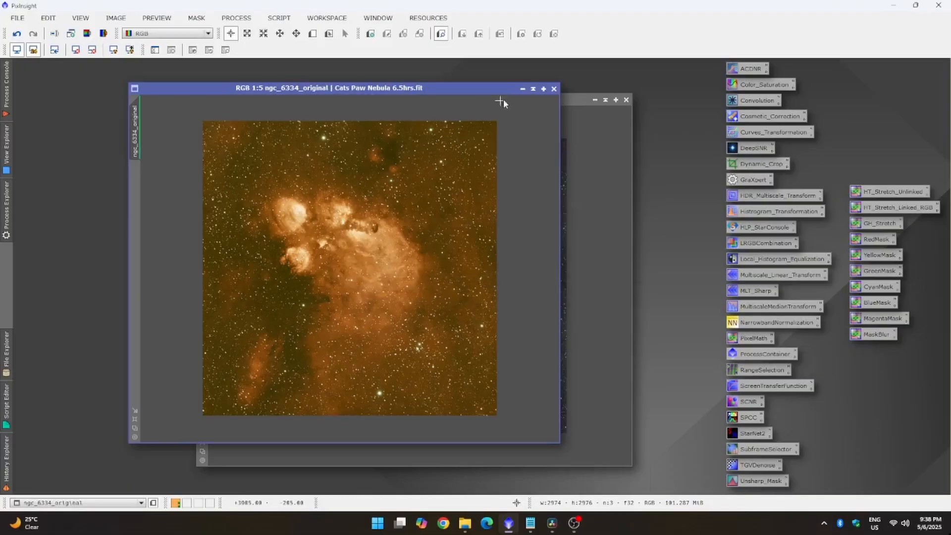
{"action": "left_click", "coordinate": [523, 89]}
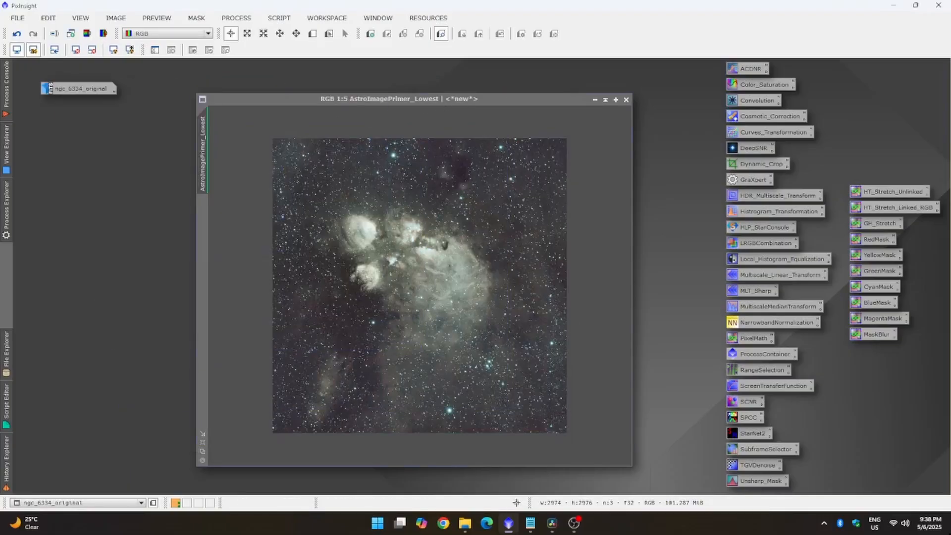
Step: Change the identifier of the AstroImagePrimer_Lowest image to NGC_6334_Astroprimer
{"action": "double_click", "coordinate": [203, 157]}
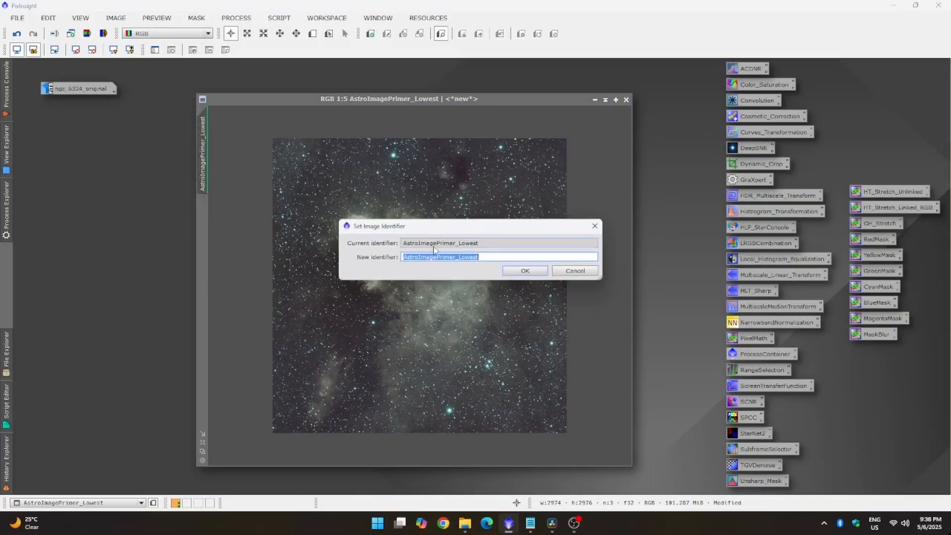
{"action": "type", "text": "NGC_6334_Astroprimer"}
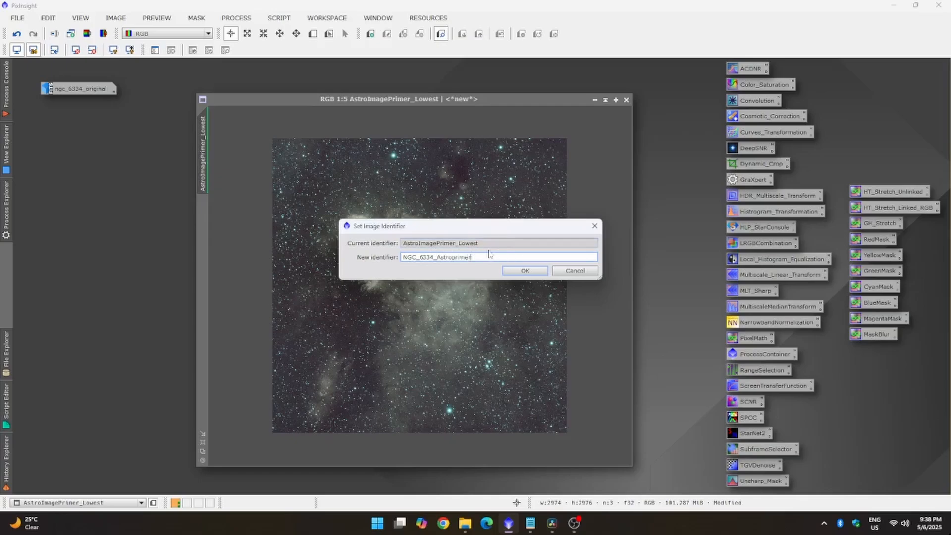
{"action": "left_click", "coordinate": [525, 270]}
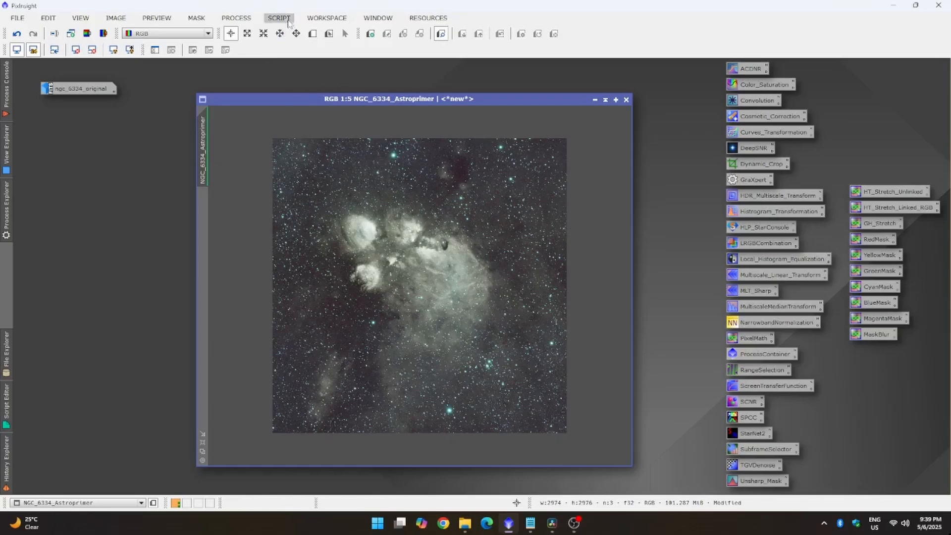
Step: Size a DynamicCrop frame to about 2299 × 2421 pixels around the nebula in NGC_6334_Astroprimer and abandon the crop
{"action": "left_click", "coordinate": [239, 19]}
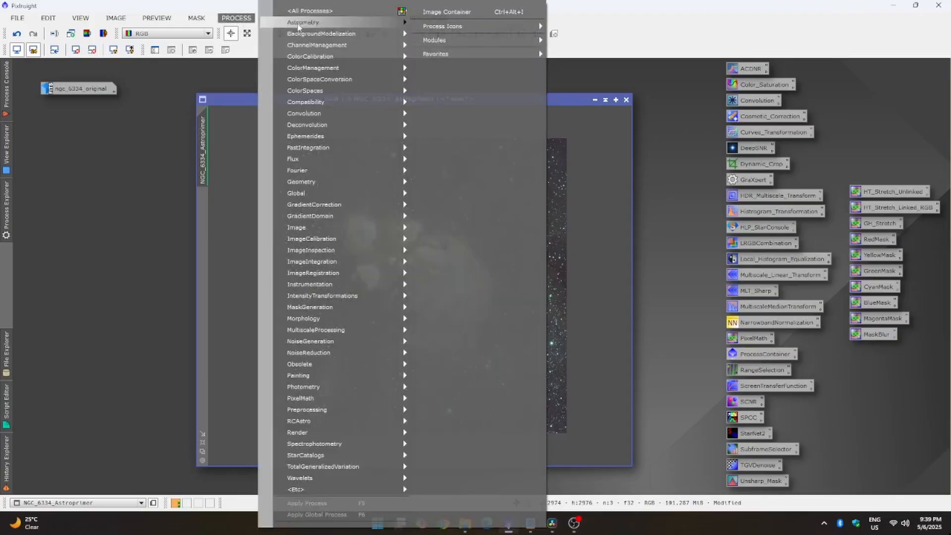
{"action": "mouse_move", "coordinate": [310, 14]}
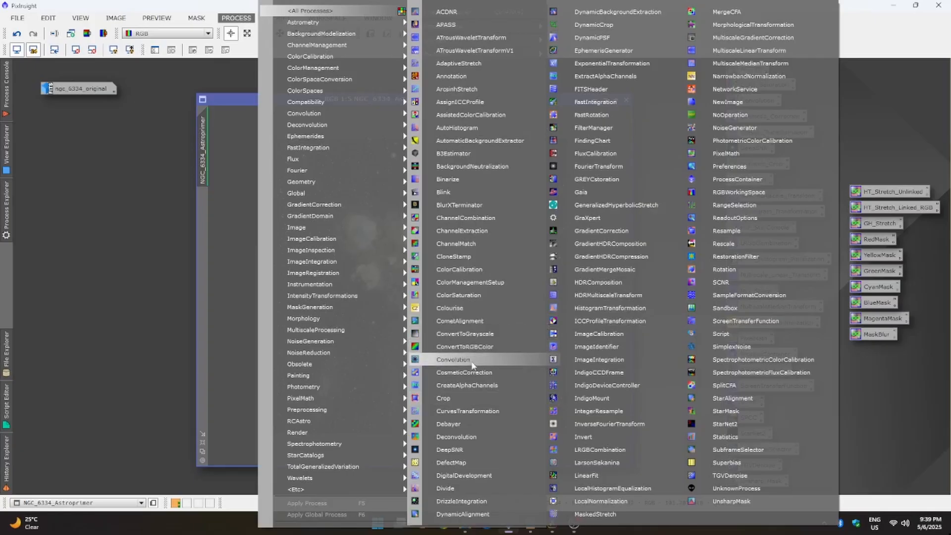
{"action": "left_click", "coordinate": [590, 26]}
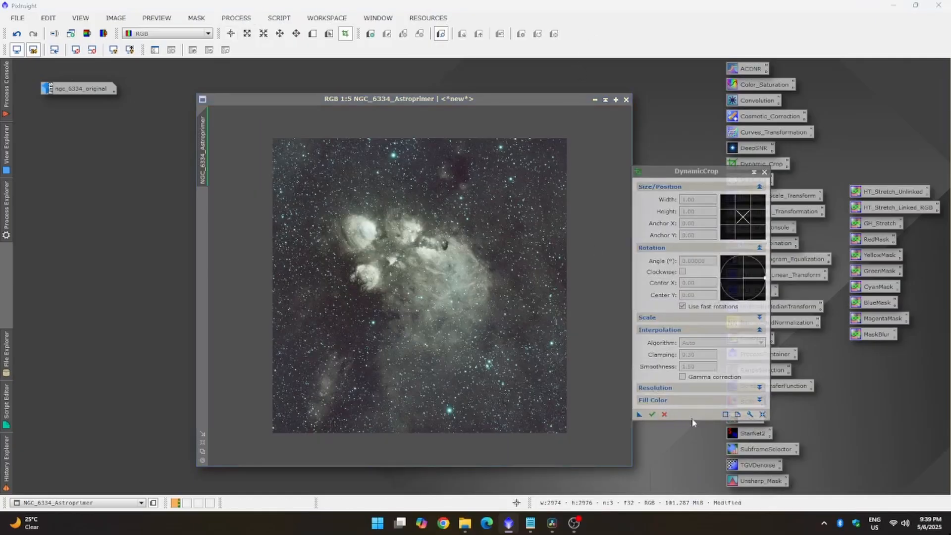
{"action": "left_click", "coordinate": [692, 419]}
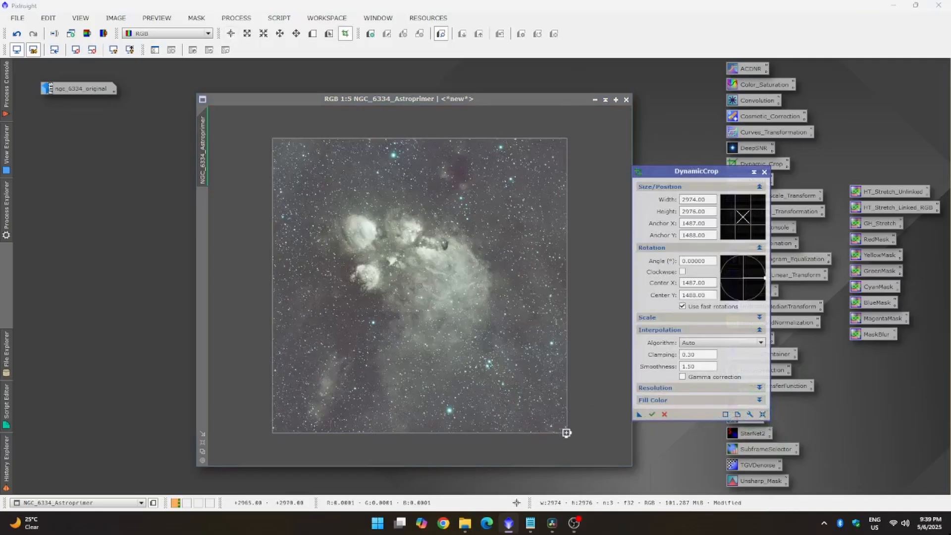
{"action": "left_click_drag", "start_coordinate": [563, 431], "coordinate": [486, 370]}
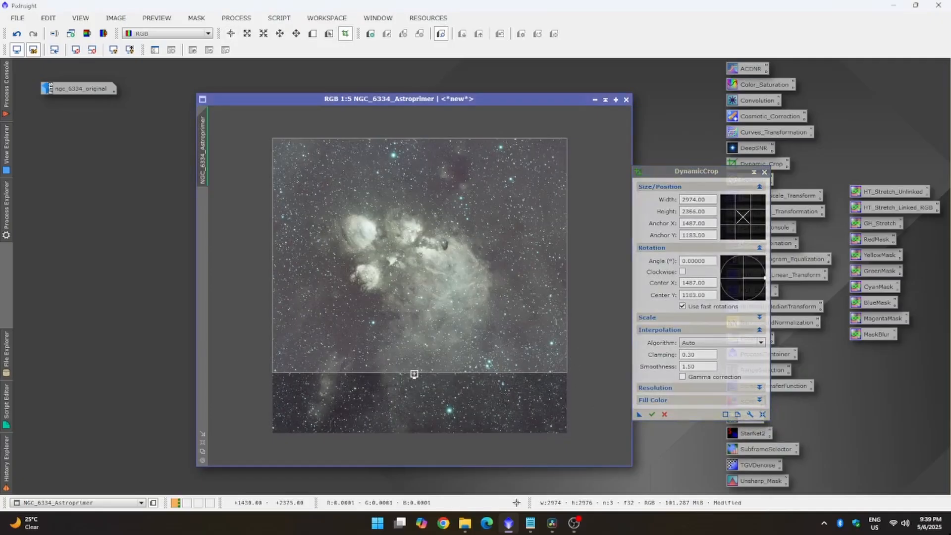
{"action": "left_click_drag", "start_coordinate": [414, 374], "coordinate": [412, 424]}
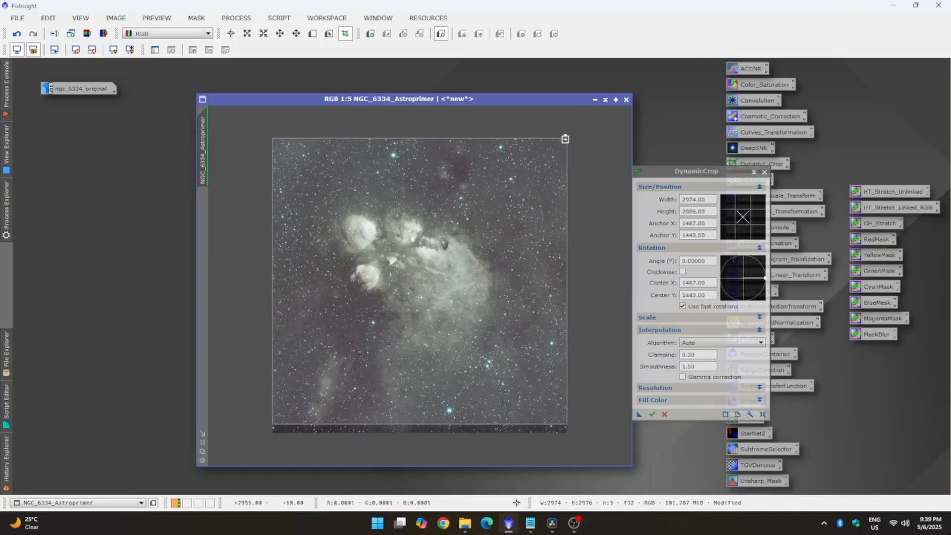
{"action": "left_click_drag", "start_coordinate": [566, 141], "coordinate": [555, 149]}
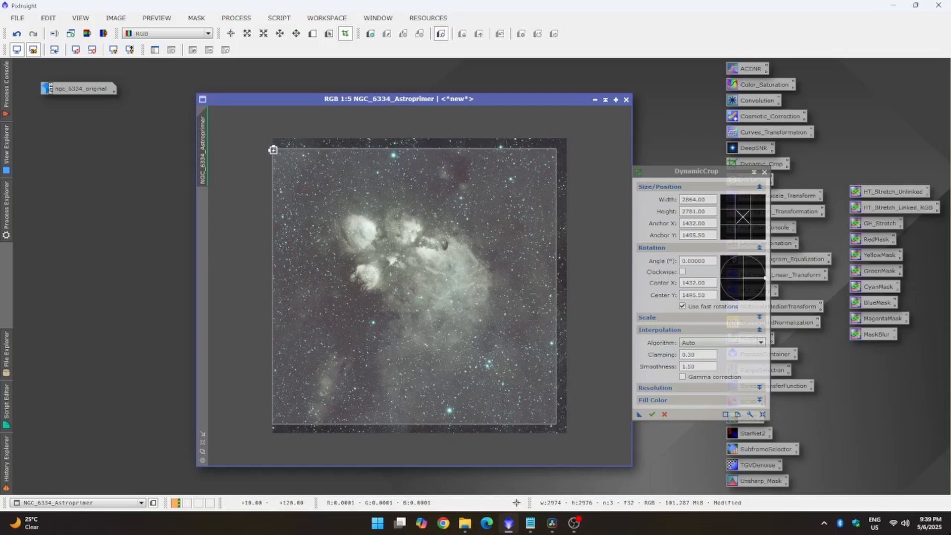
{"action": "left_click_drag", "start_coordinate": [273, 150], "coordinate": [299, 152]}
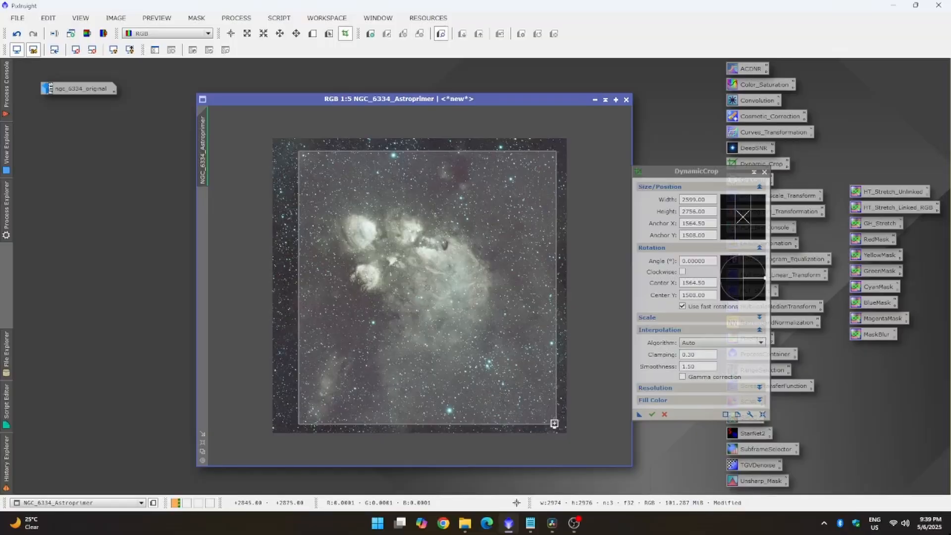
{"action": "left_click_drag", "start_coordinate": [554, 424], "coordinate": [526, 391]}
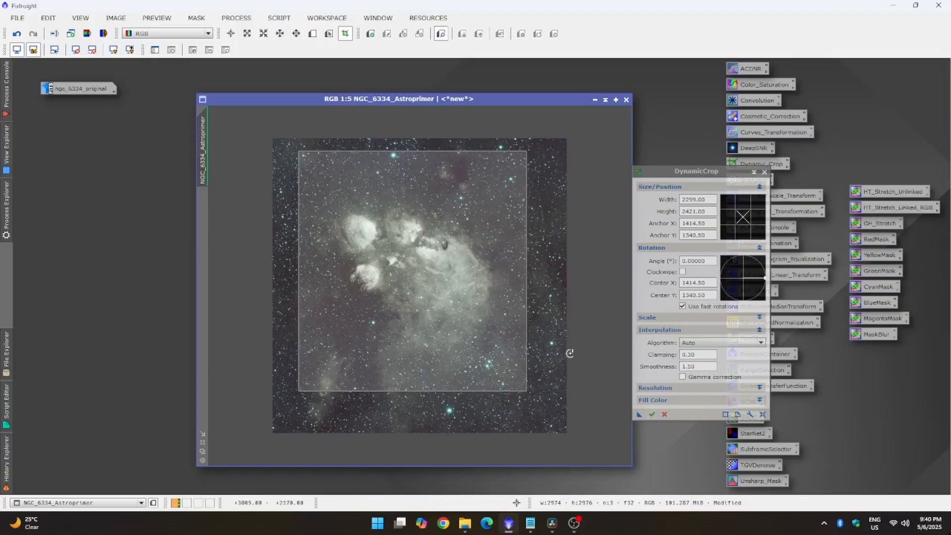
{"action": "left_click", "coordinate": [653, 415]}
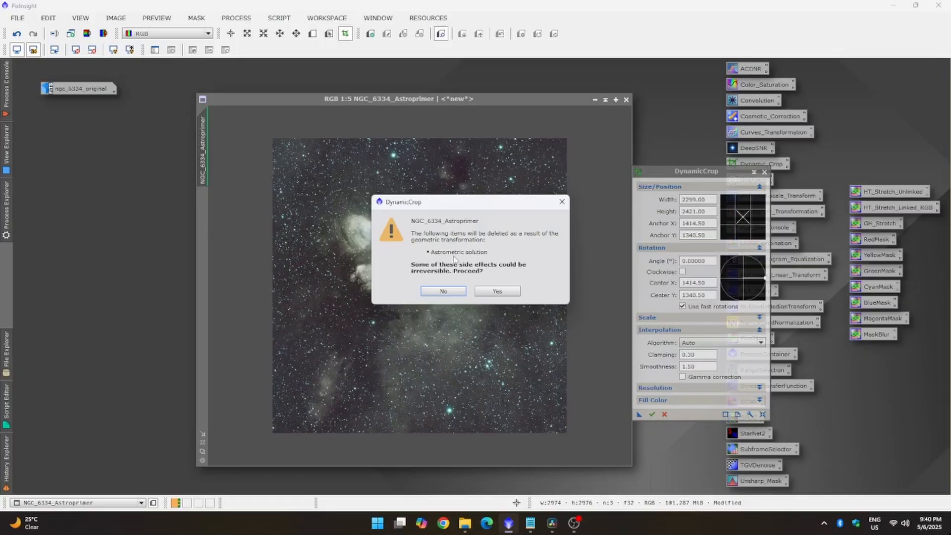
{"action": "left_click", "coordinate": [450, 291]}
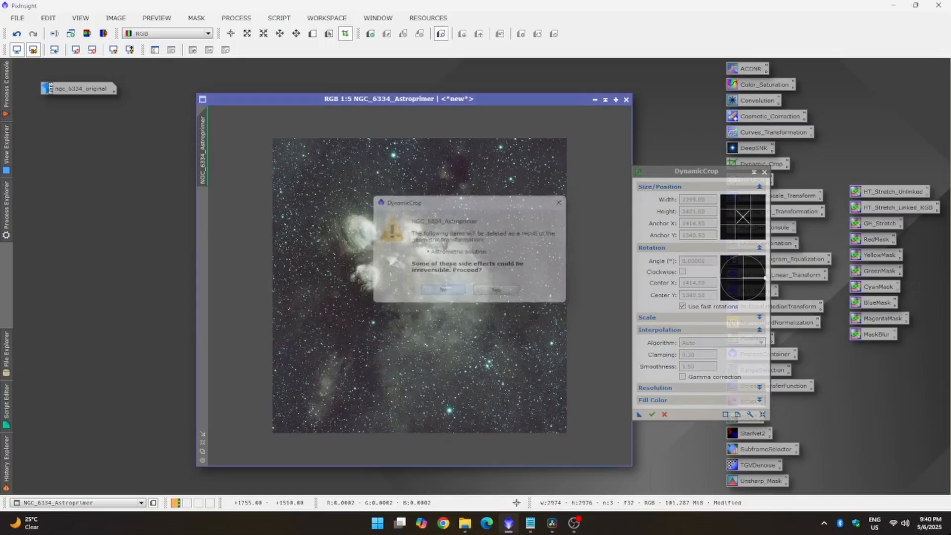
{"action": "left_click", "coordinate": [764, 172]}
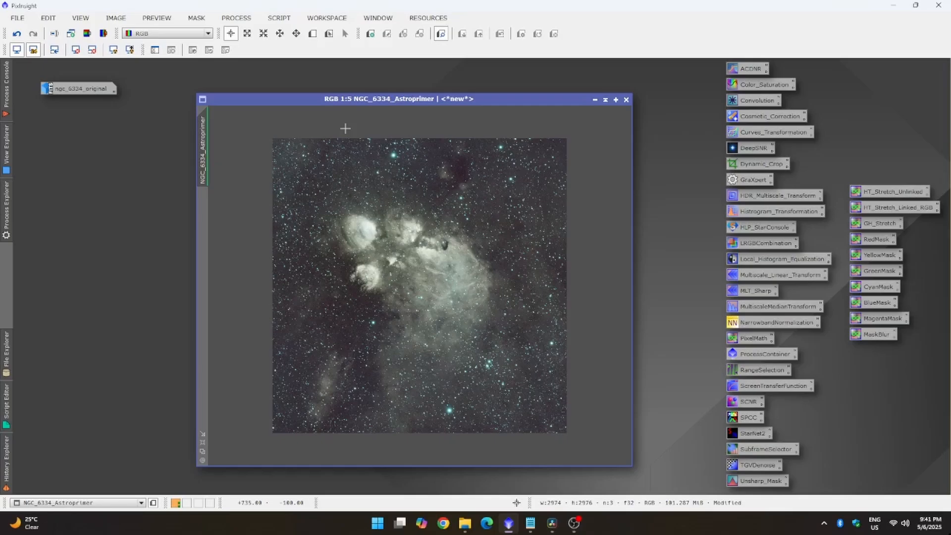
Step: Run the SetiAstro Automatic DBE script on NGC_6334_Astroprimer with Subtract correction and the extracted gradient shown, without replacing the target image
{"action": "left_click", "coordinate": [278, 19]}
{"action": "mouse_move", "coordinate": [318, 218]}
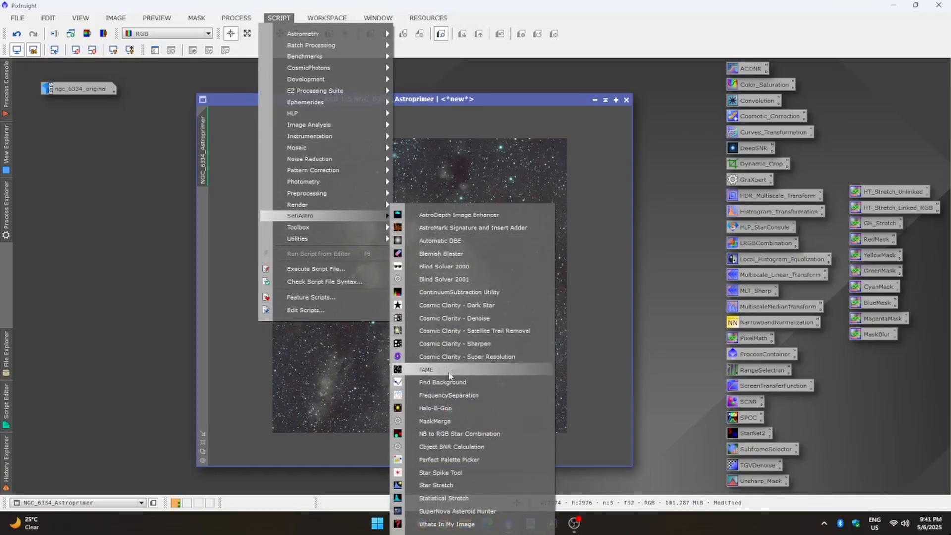
{"action": "left_click", "coordinate": [454, 246]}
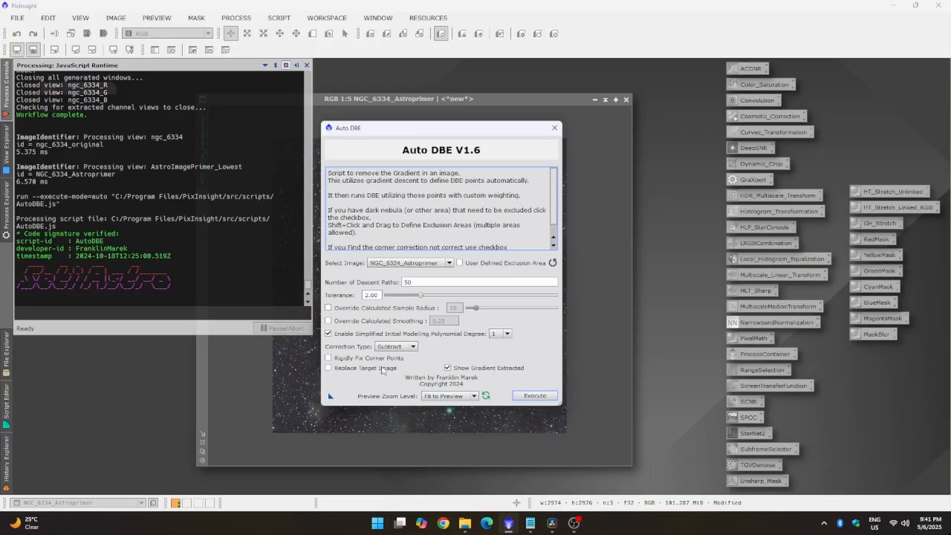
{"action": "left_click", "coordinate": [329, 368]}
{"action": "left_click", "coordinate": [328, 368]}
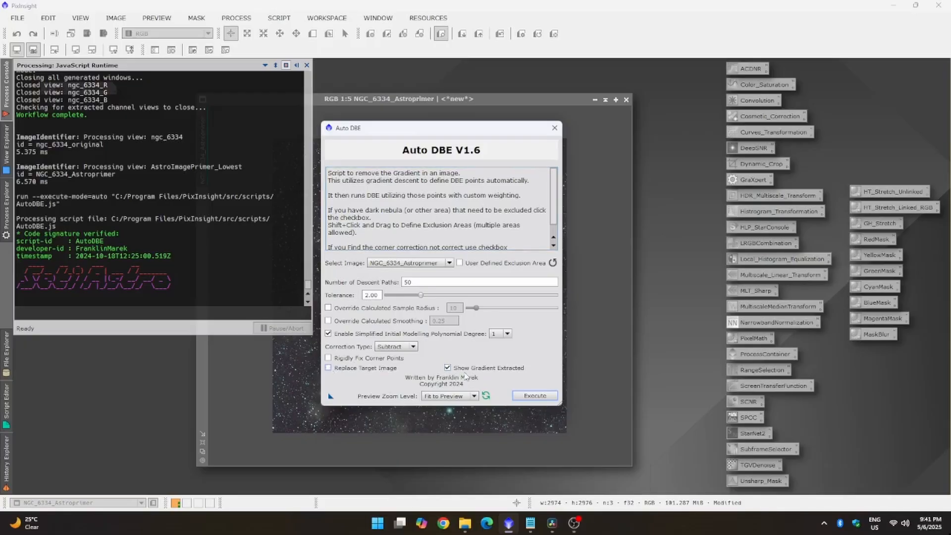
{"action": "left_click", "coordinate": [539, 396]}
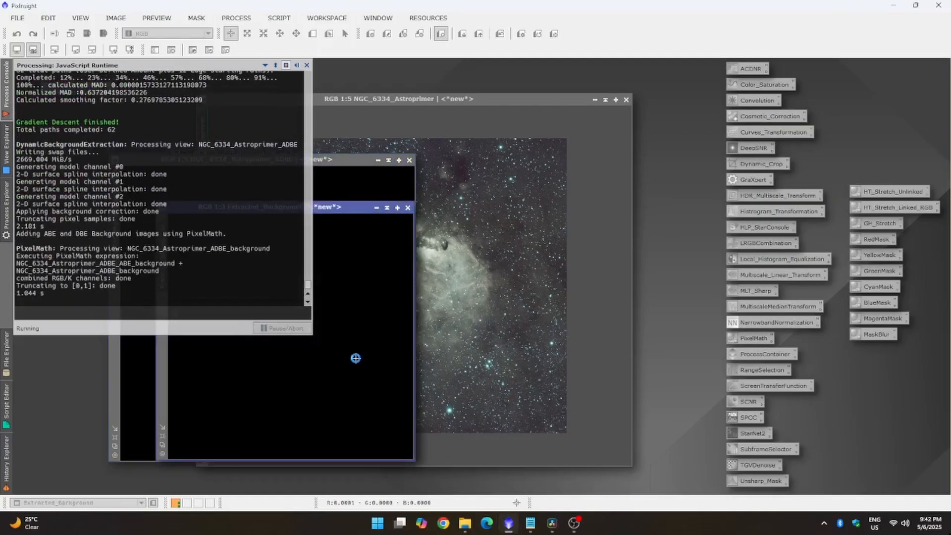
Step: Move the Extracted_Background image aside, inspect the extracted gradient at a smaller zoom and close the image
{"action": "left_click", "coordinate": [350, 214]}
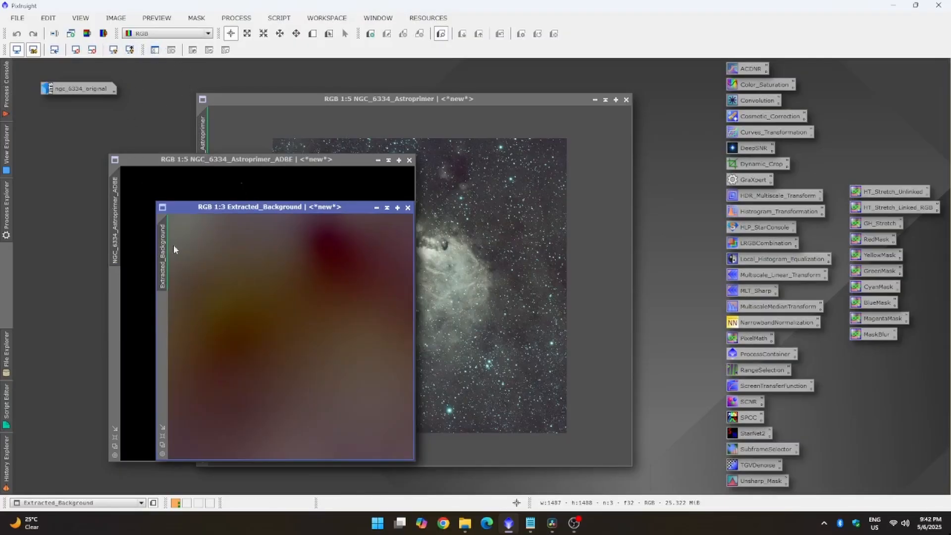
{"action": "left_click_drag", "start_coordinate": [314, 206], "coordinate": [497, 153]}
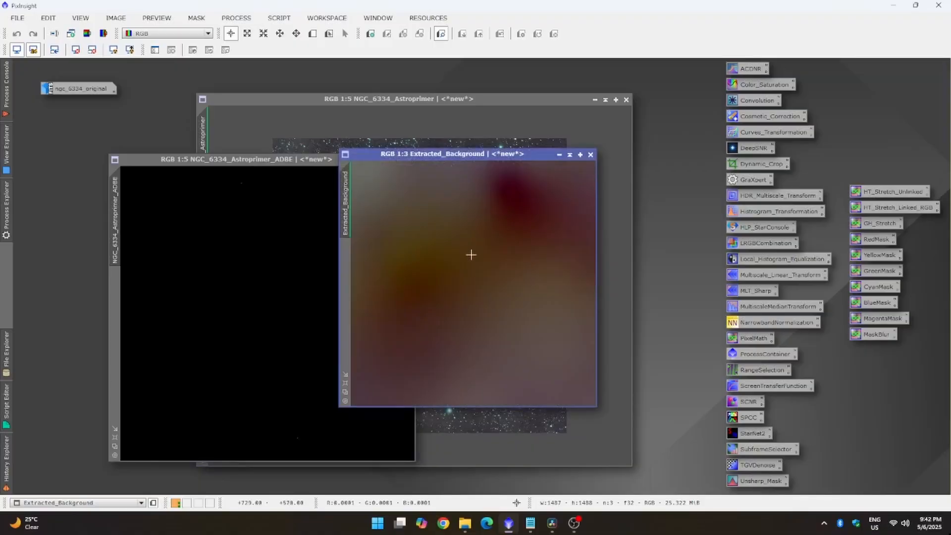
{"action": "scroll", "coordinate": [472, 255], "scroll_direction": "down", "scroll_amount": 1}
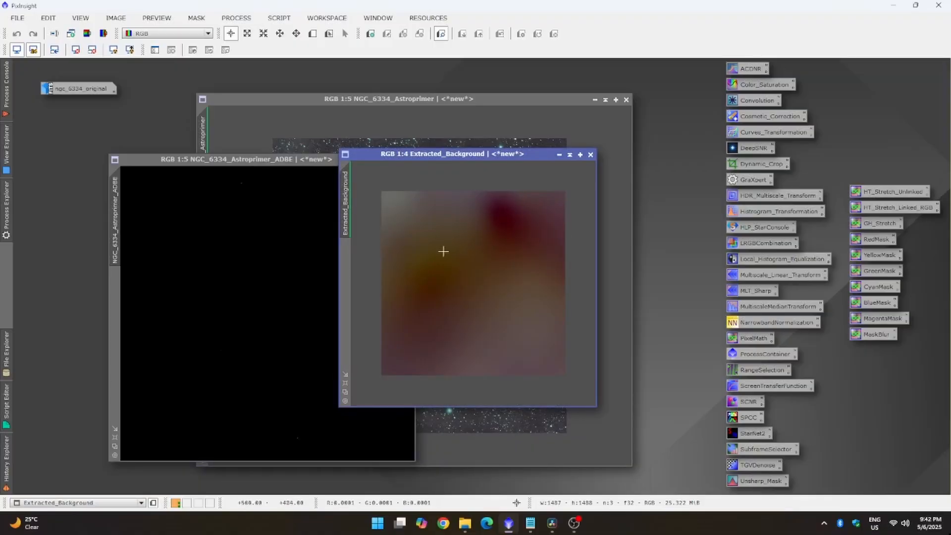
{"action": "scroll", "coordinate": [492, 241], "scroll_direction": "down", "scroll_amount": 1}
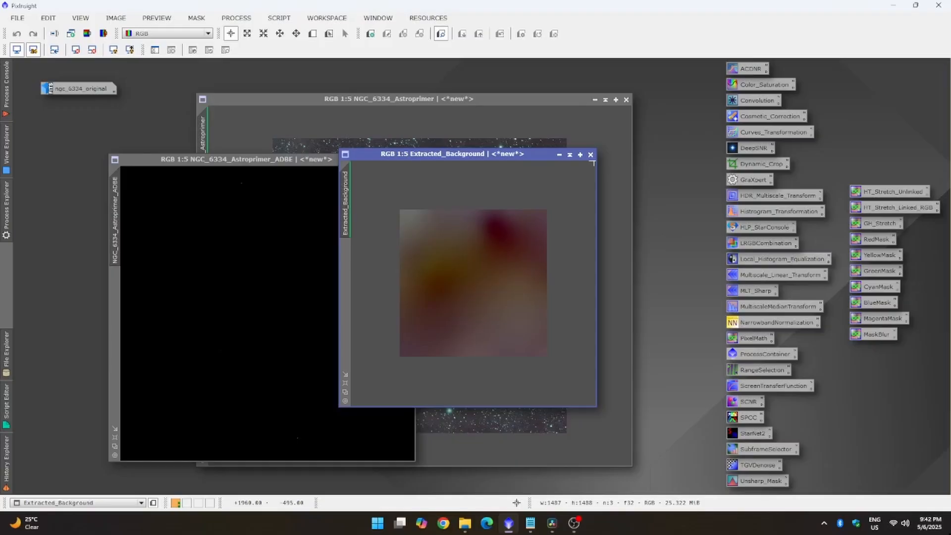
{"action": "left_click", "coordinate": [591, 155]}
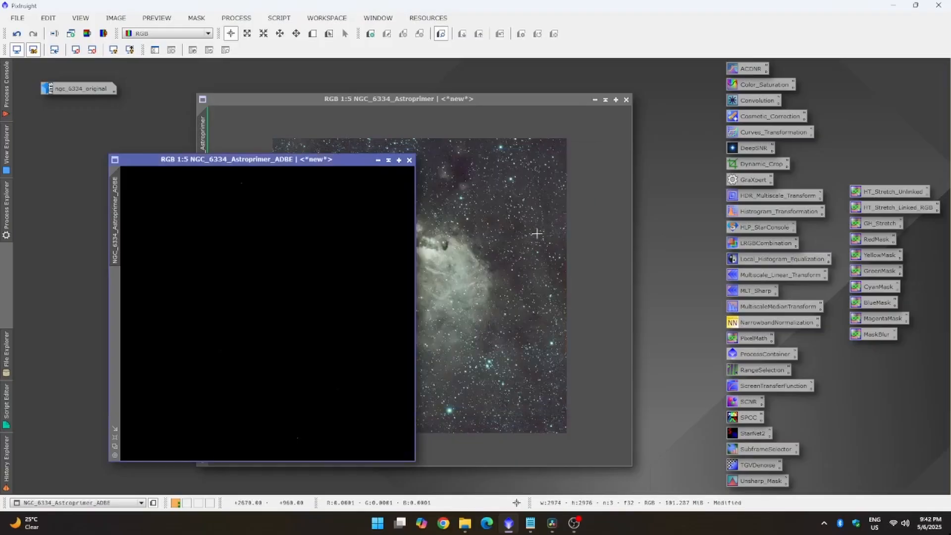
Step: Apply an automatic screen stretch to the NGC_6334_Astroprimer_ADBE image and move its window clear of the NGC_6334_Astroprimer title bar
{"action": "left_click_drag", "start_coordinate": [234, 161], "coordinate": [298, 142]}
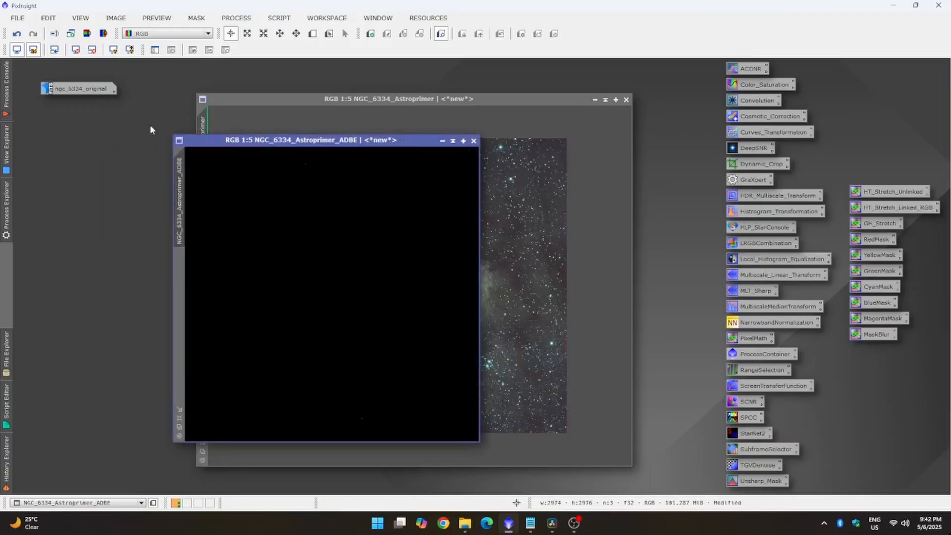
{"action": "left_click", "coordinate": [113, 50]}
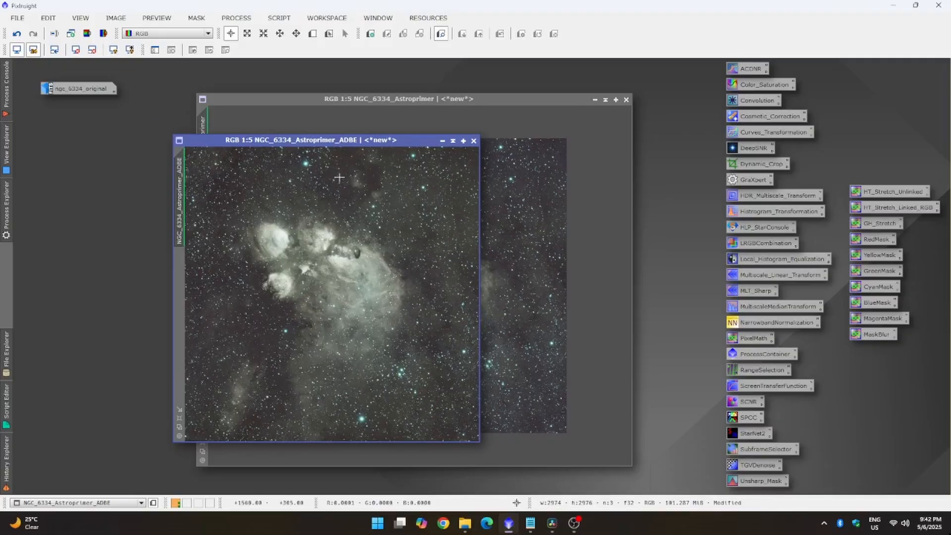
{"action": "left_click_drag", "start_coordinate": [348, 141], "coordinate": [372, 211]}
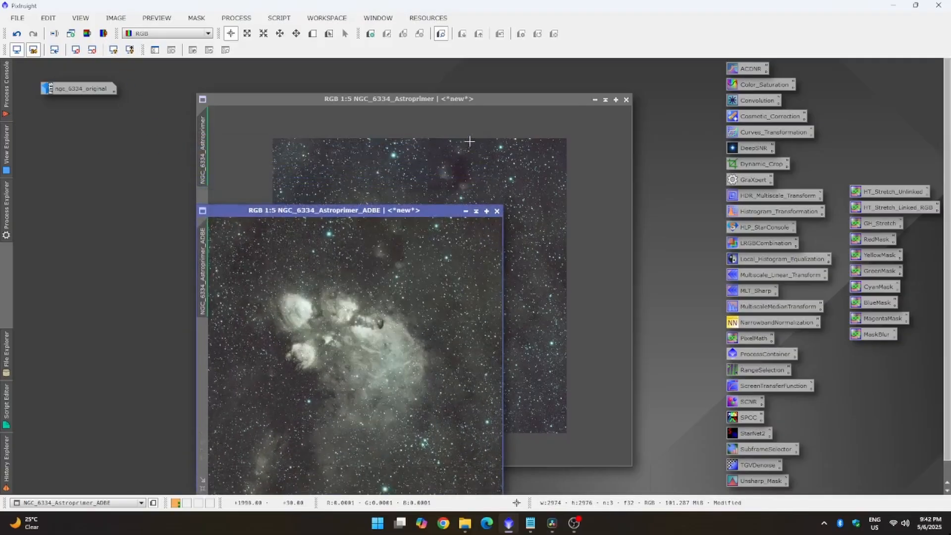
Step: Minimize NGC_6334_Astroprimer, park its icon below ngc_6334_original and move the ADBE image window to the upper middle of the workspace
{"action": "left_click", "coordinate": [595, 100]}
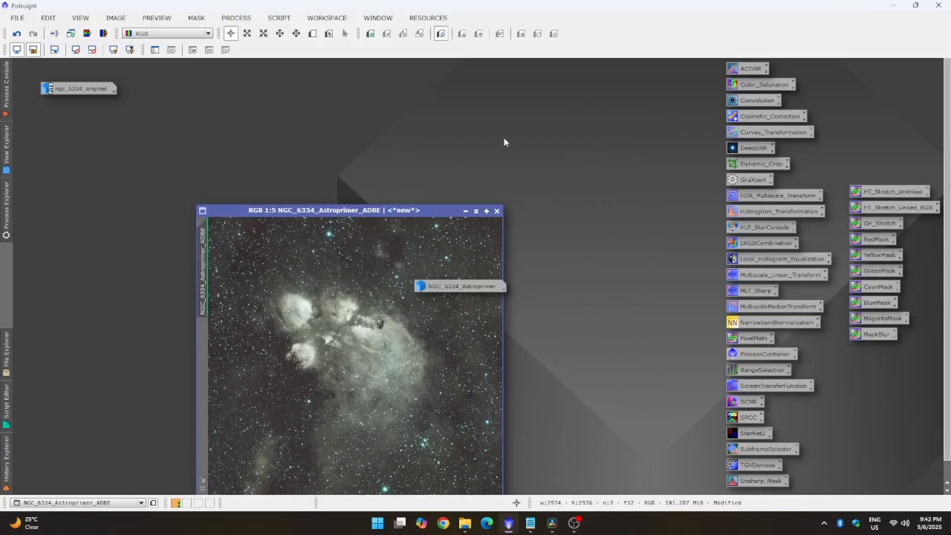
{"action": "left_click_drag", "start_coordinate": [449, 287], "coordinate": [102, 136]}
{"action": "left_click_drag", "start_coordinate": [323, 214], "coordinate": [396, 131]}
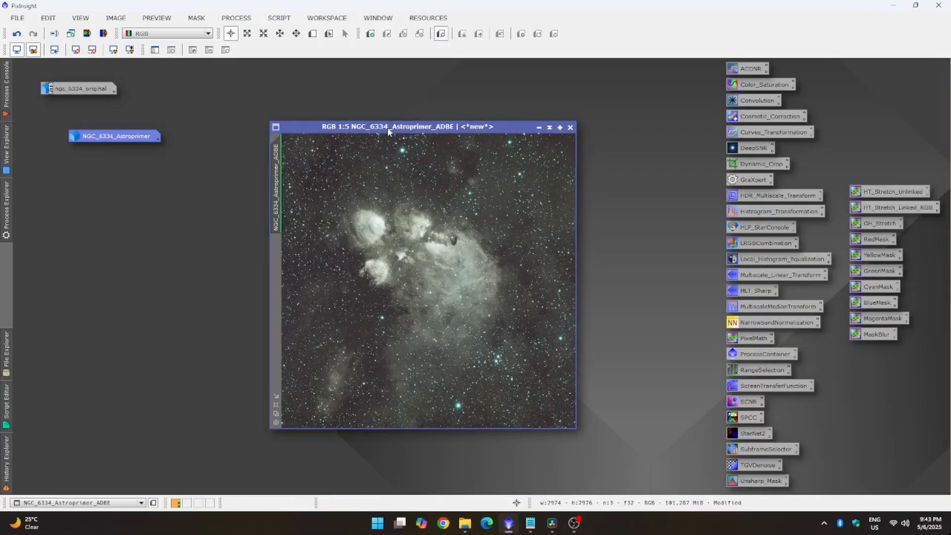
{"action": "left_click_drag", "start_coordinate": [387, 128], "coordinate": [347, 111]}
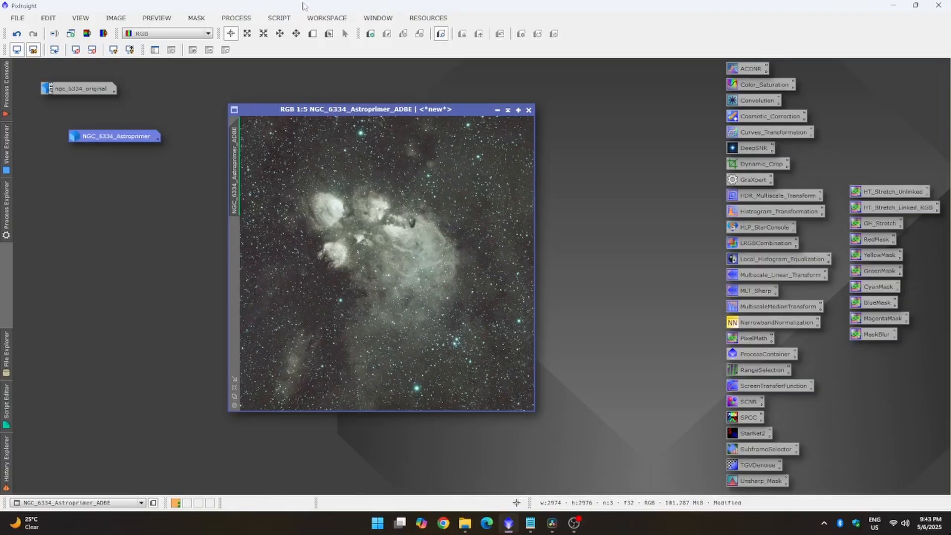
Step: Run the SetiAstro Find Background script on NGC_6334_Astroprimer_ADBE with object filtering enabled and fast search, generating a preview named Background
{"action": "left_click", "coordinate": [276, 19]}
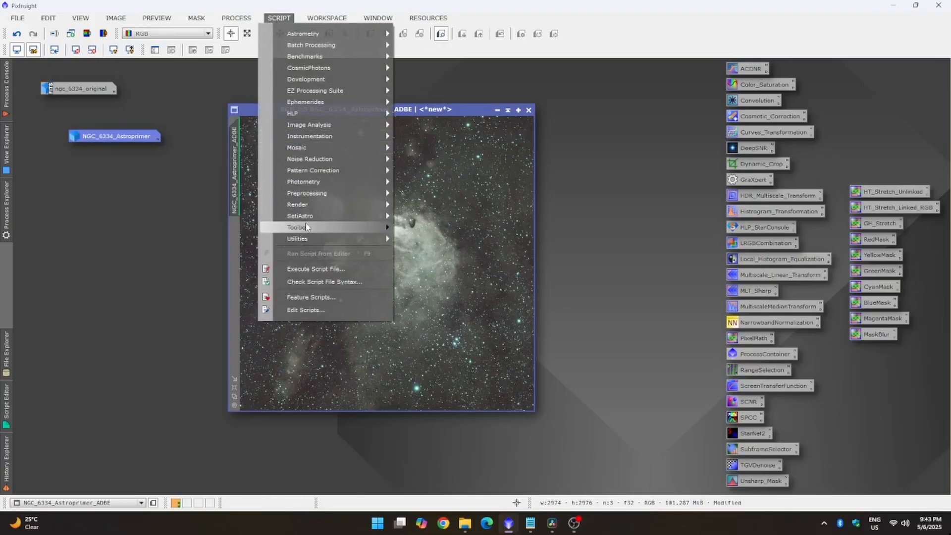
{"action": "mouse_move", "coordinate": [307, 216]}
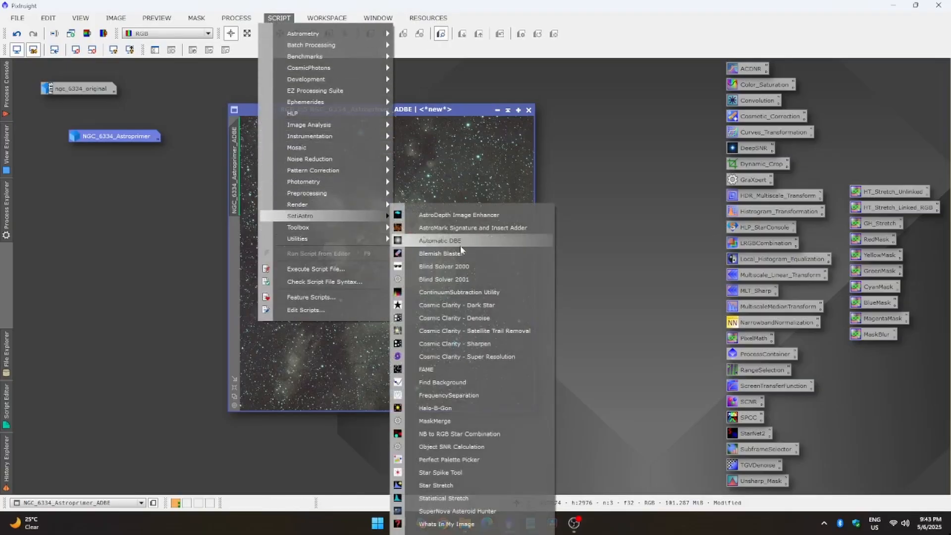
{"action": "left_click", "coordinate": [451, 383]}
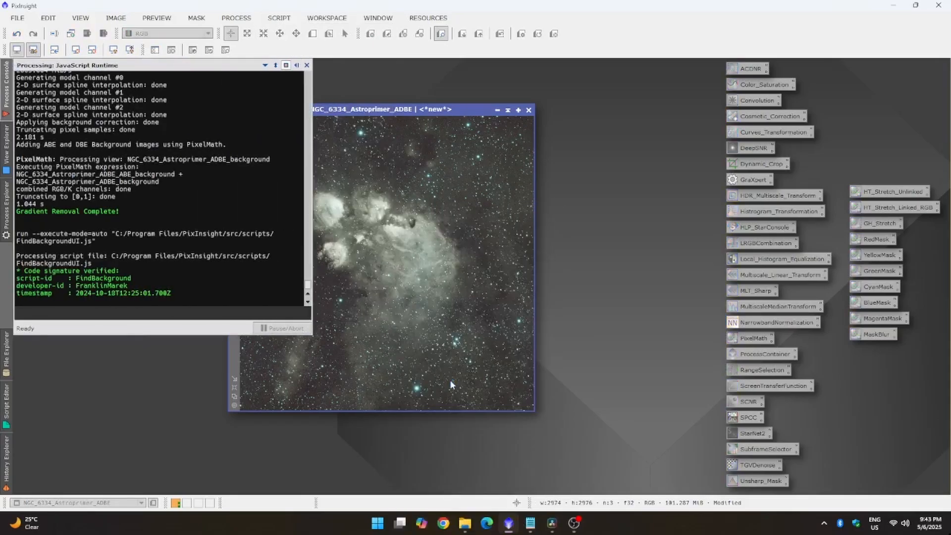
{"action": "left_click_drag", "start_coordinate": [279, 83], "coordinate": [479, 90]}
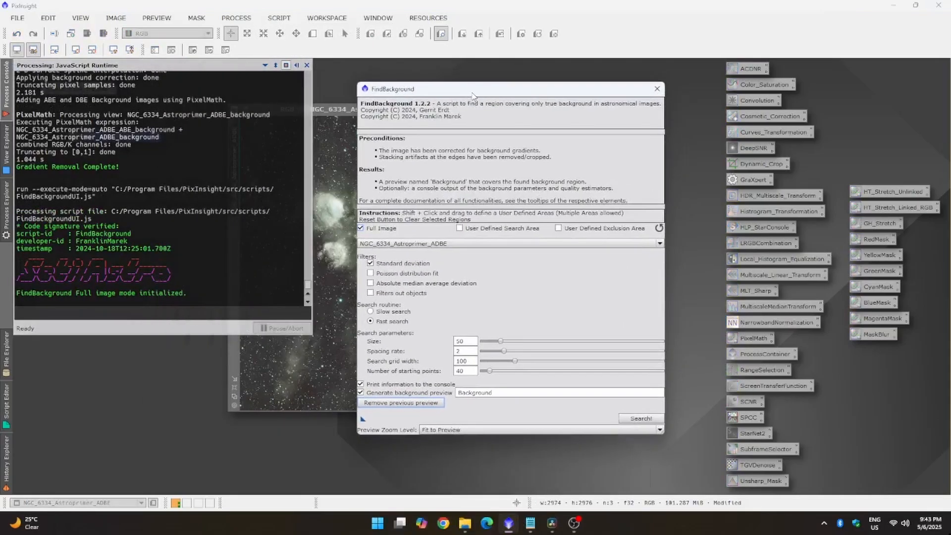
{"action": "left_click", "coordinate": [371, 293]}
{"action": "left_click_drag", "start_coordinate": [430, 89], "coordinate": [563, 79]}
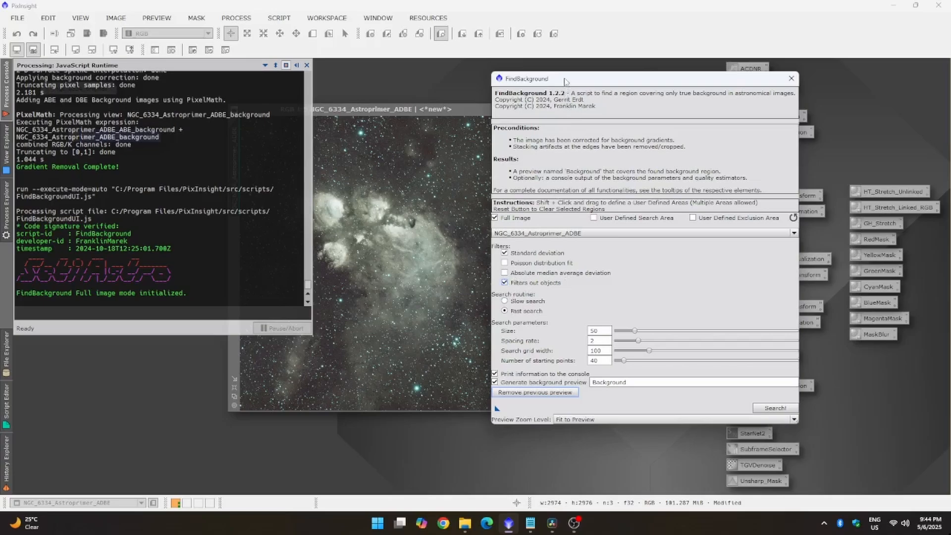
{"action": "left_click_drag", "start_coordinate": [567, 79], "coordinate": [507, 56]}
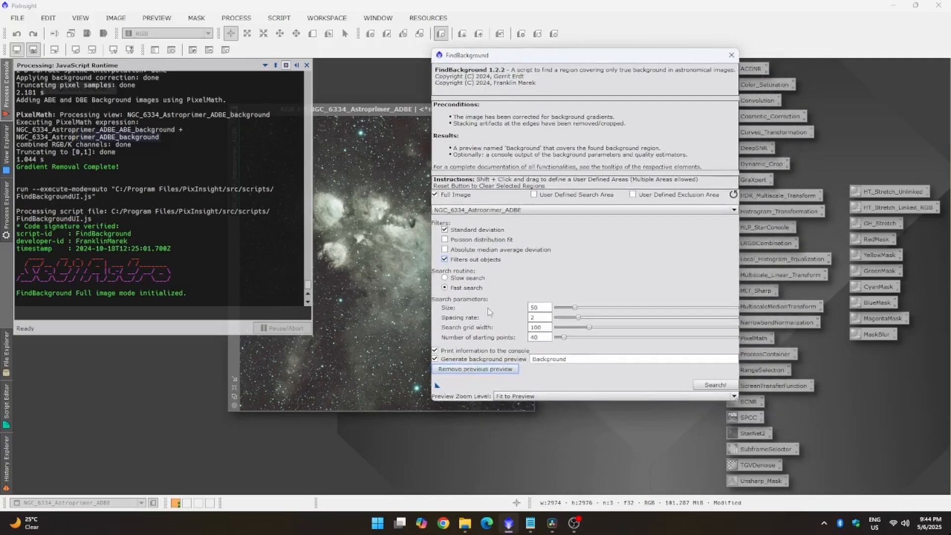
{"action": "mouse_move", "coordinate": [458, 291]}
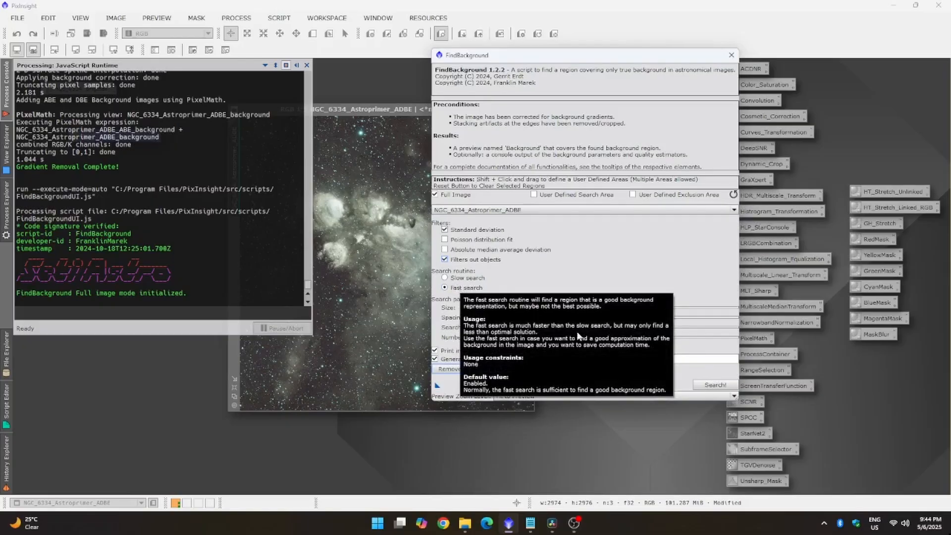
{"action": "left_click", "coordinate": [715, 386]}
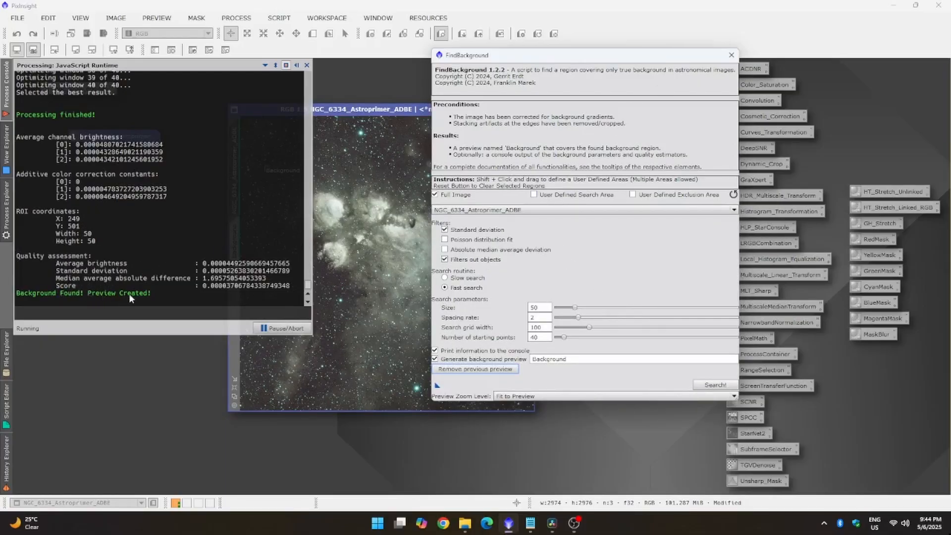
Step: Close the Find Background script, inspect the Background preview area up close and reposition the NGC_6334_Astroprimer_ADBE window in the workspace
{"action": "left_click", "coordinate": [731, 55]}
{"action": "left_click_drag", "start_coordinate": [481, 113], "coordinate": [581, 115]}
{"action": "scroll", "coordinate": [364, 168], "scroll_direction": "up", "scroll_amount": 3}
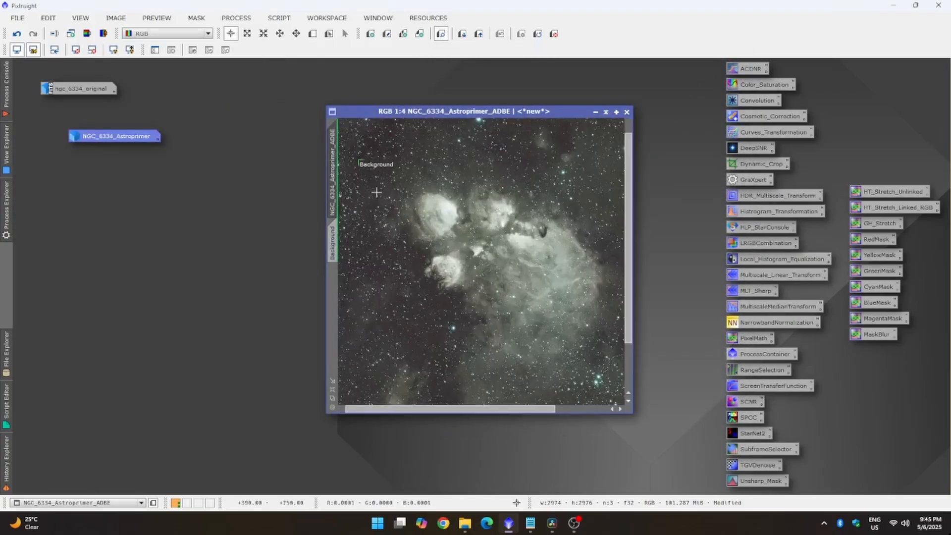
{"action": "left_click", "coordinate": [332, 391]}
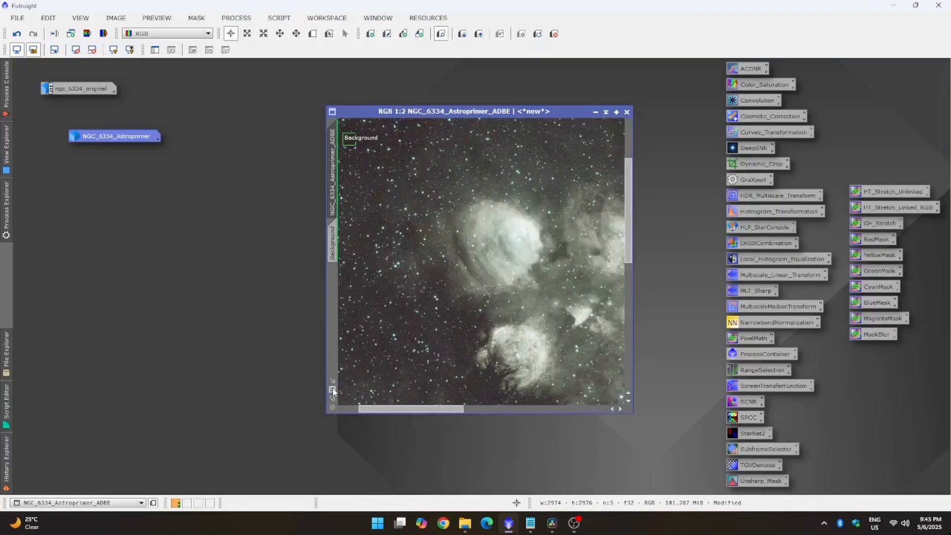
{"action": "scroll", "coordinate": [367, 183], "scroll_direction": "up", "scroll_amount": 2}
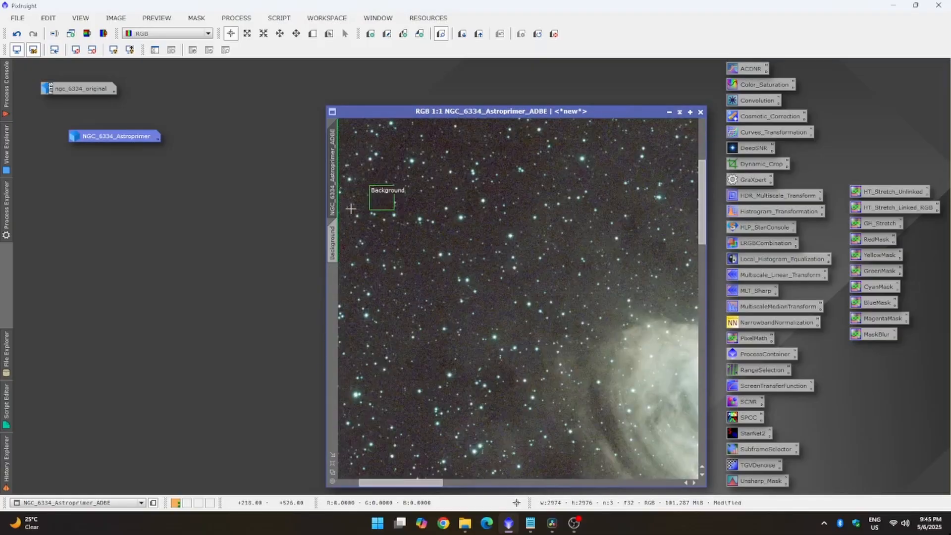
{"action": "scroll", "coordinate": [351, 209], "scroll_direction": "up", "scroll_amount": 1}
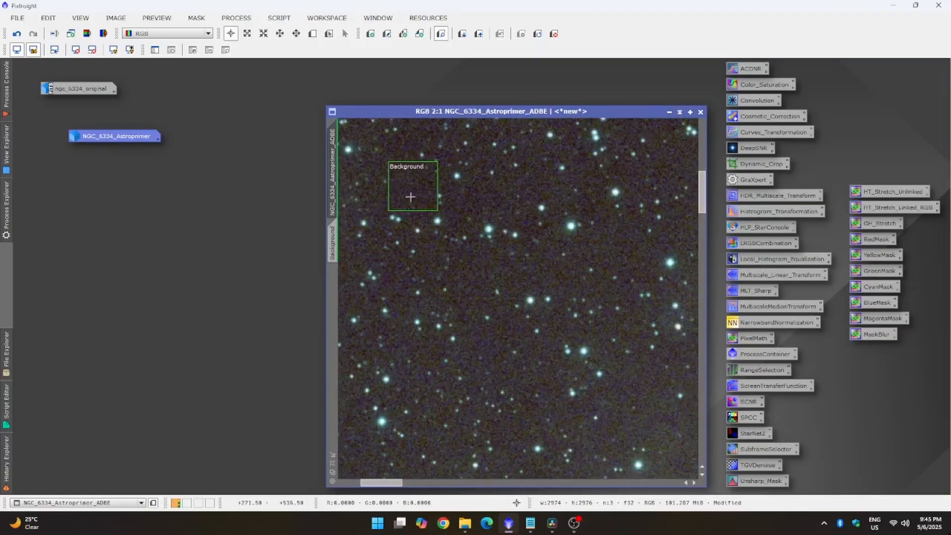
{"action": "scroll", "coordinate": [401, 195], "scroll_direction": "down", "scroll_amount": 5}
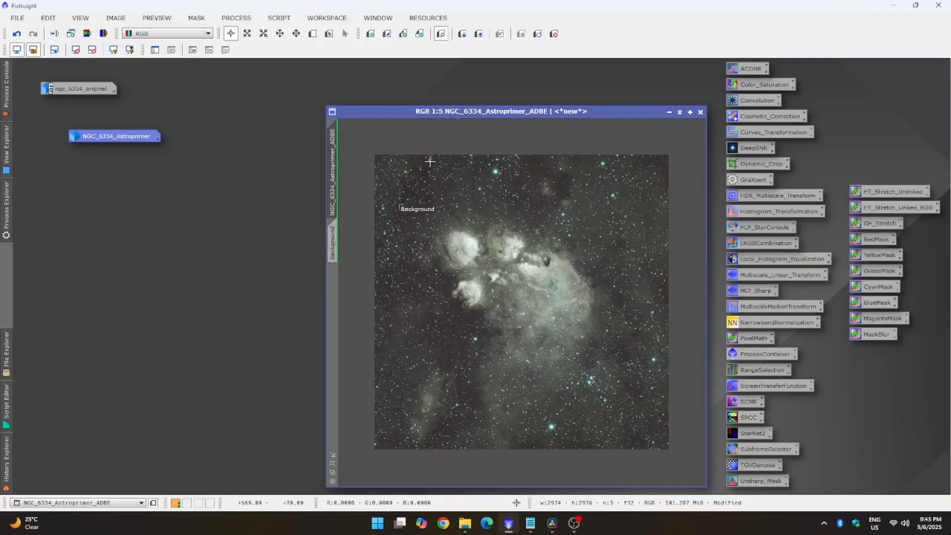
{"action": "left_click_drag", "start_coordinate": [459, 117], "coordinate": [327, 86]}
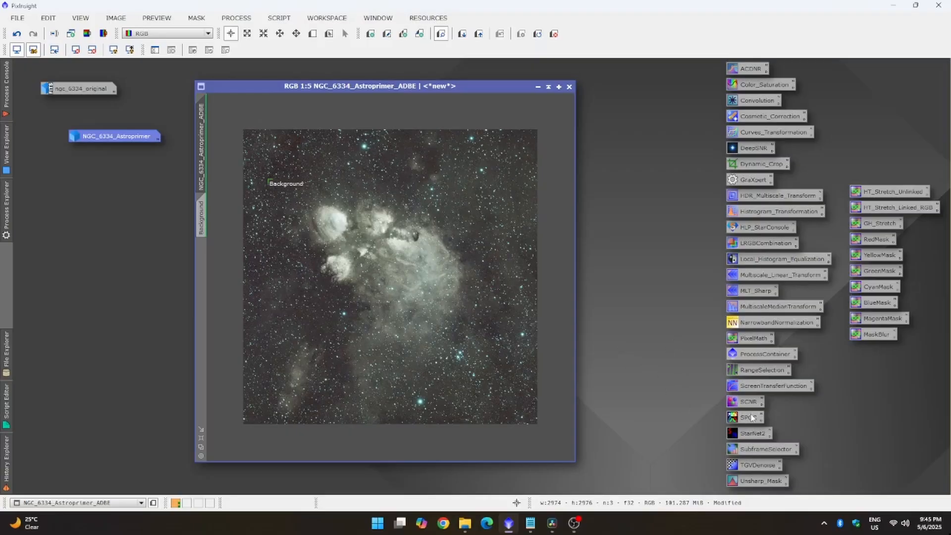
{"action": "left_click", "coordinate": [242, 19]}
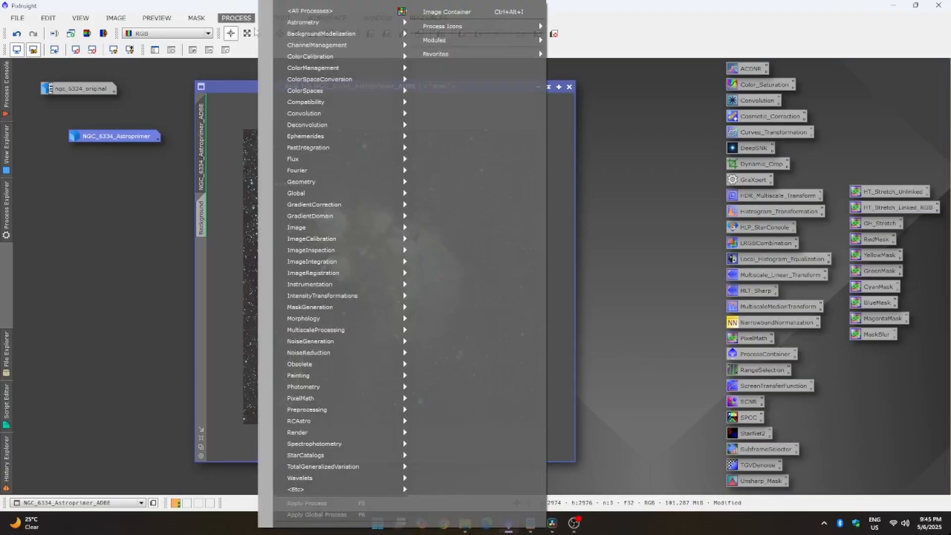
{"action": "mouse_move", "coordinate": [310, 11]}
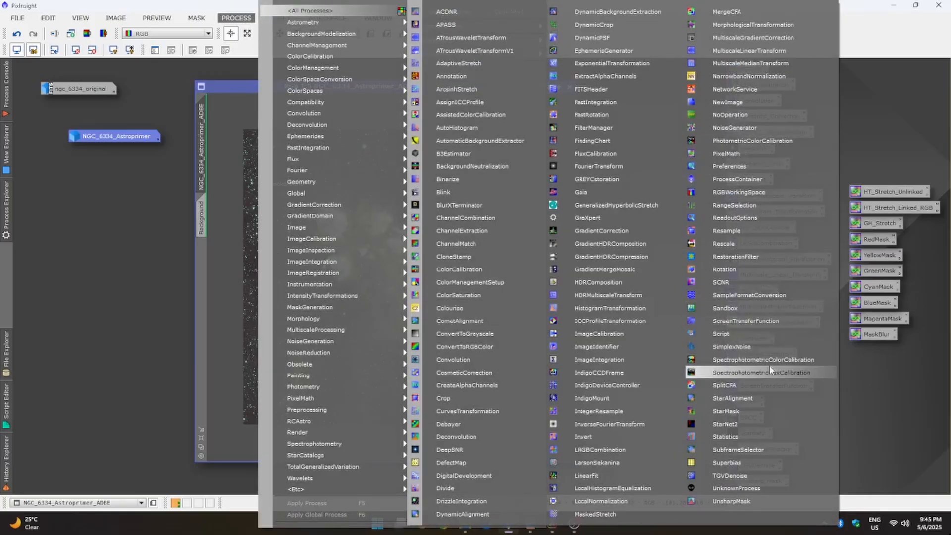
{"action": "left_click", "coordinate": [883, 396]}
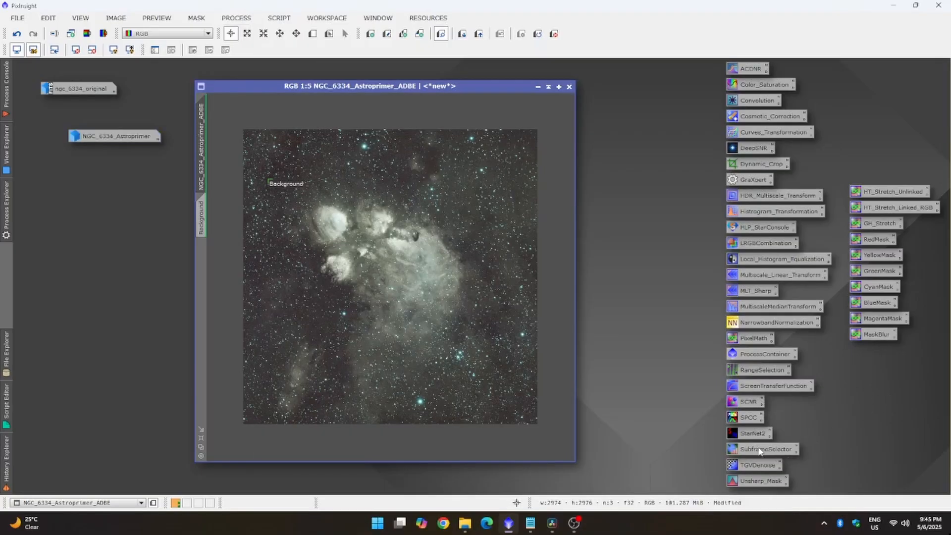
Step: Run SpectrophotometricColorCalibration on NGC_6334_Astroprimer_ADBE, taking the background neutralization region of interest from the Background preview
{"action": "double_click", "coordinate": [760, 418]}
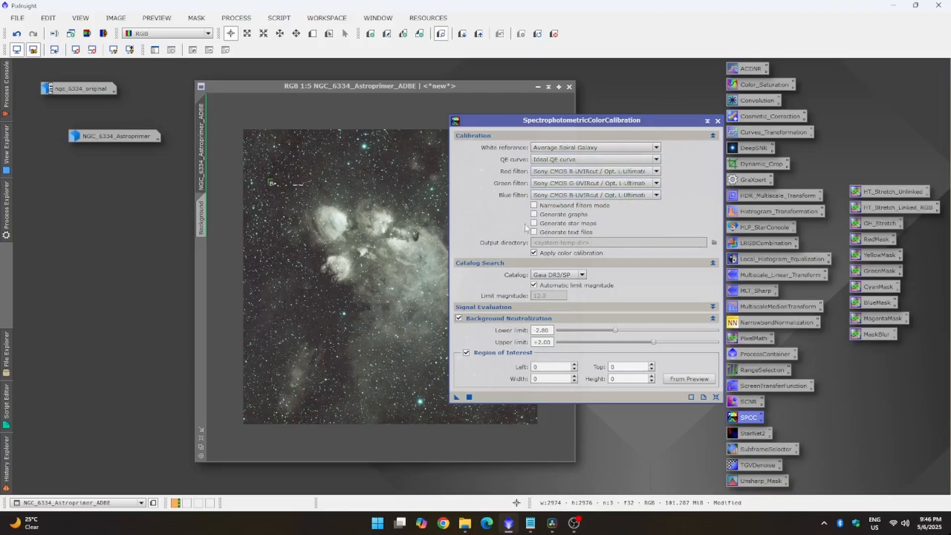
{"action": "left_click", "coordinate": [688, 379]}
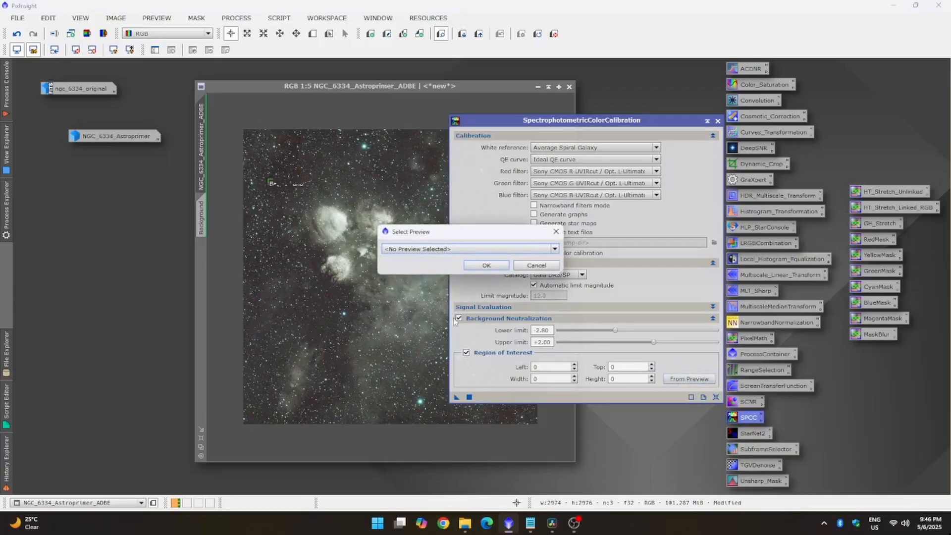
{"action": "left_click", "coordinate": [431, 249]}
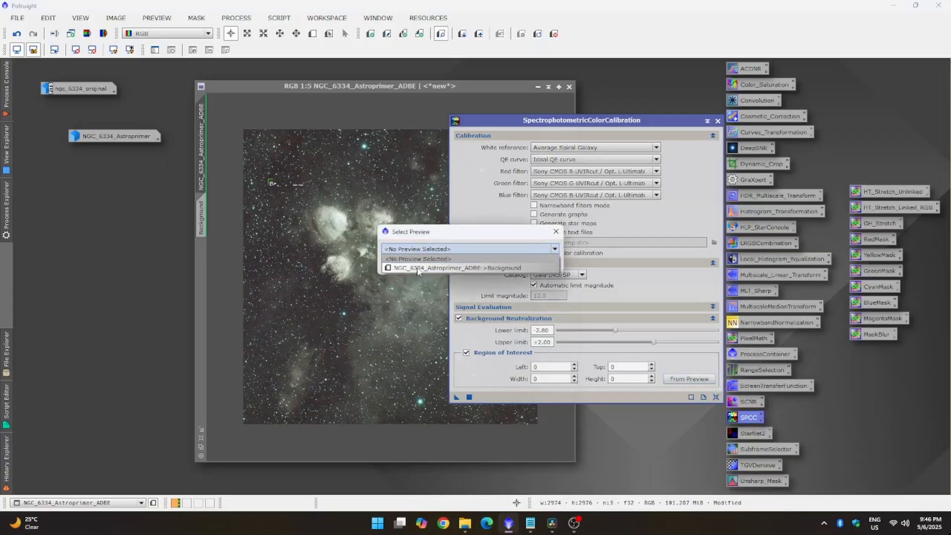
{"action": "left_click", "coordinate": [457, 268]}
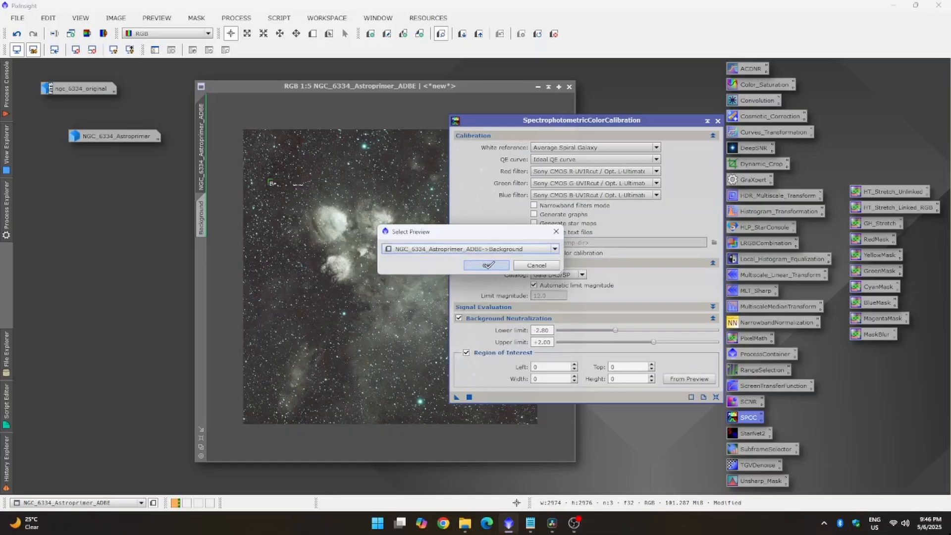
{"action": "left_click", "coordinate": [489, 266]}
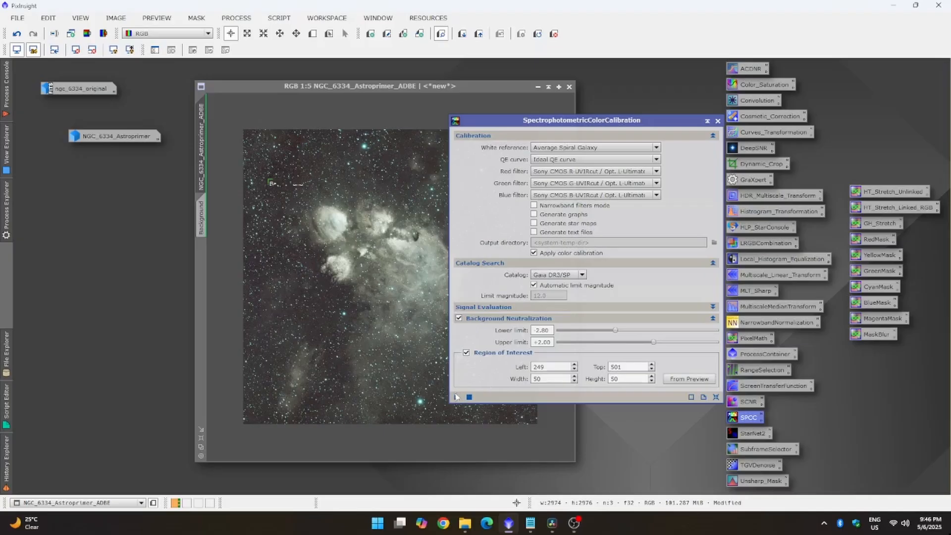
{"action": "left_click_drag", "start_coordinate": [456, 398], "coordinate": [321, 299]}
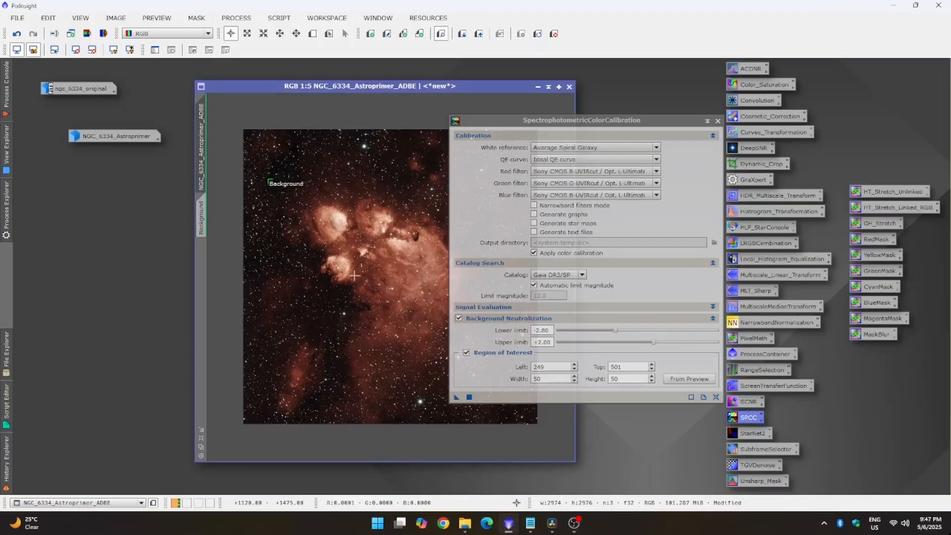
{"action": "left_click", "coordinate": [718, 121]}
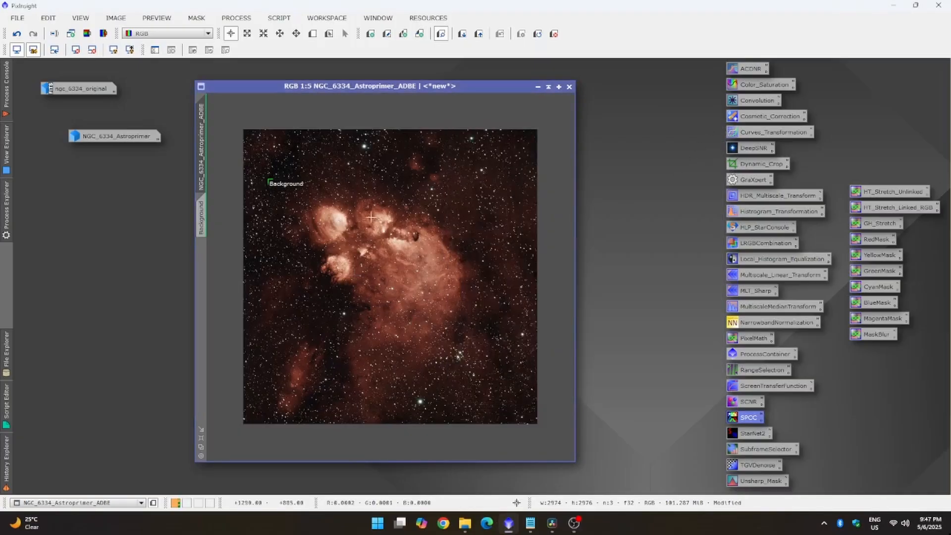
Step: Delete the Background preview from NGC_6334_Astroprimer_ADBE and inspect the color-calibrated nebula up close
{"action": "left_click_drag", "start_coordinate": [323, 89], "coordinate": [316, 106]}
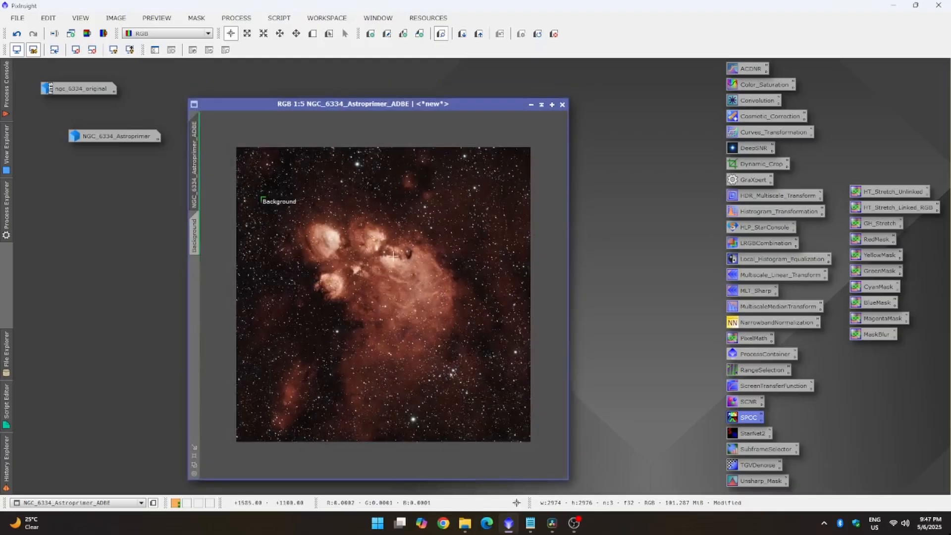
{"action": "right_click", "coordinate": [190, 240]}
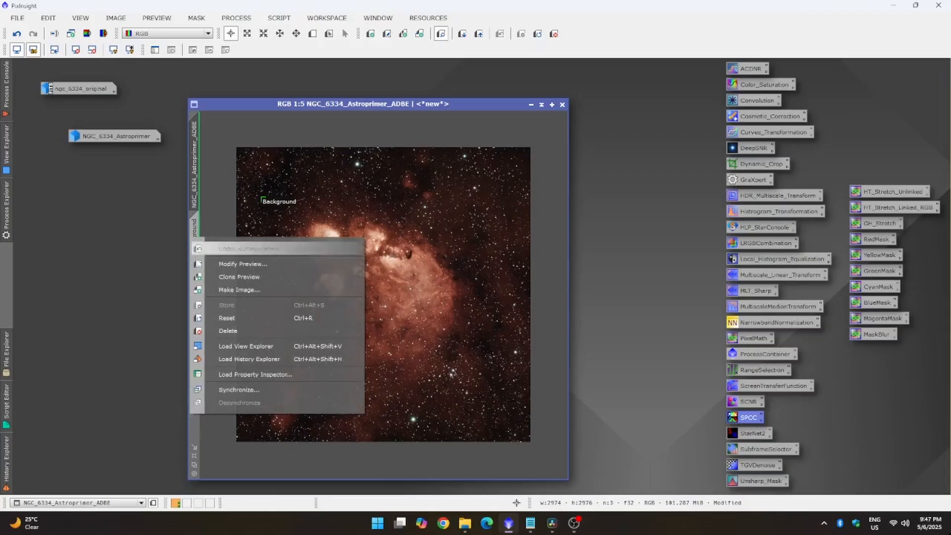
{"action": "left_click", "coordinate": [223, 331]}
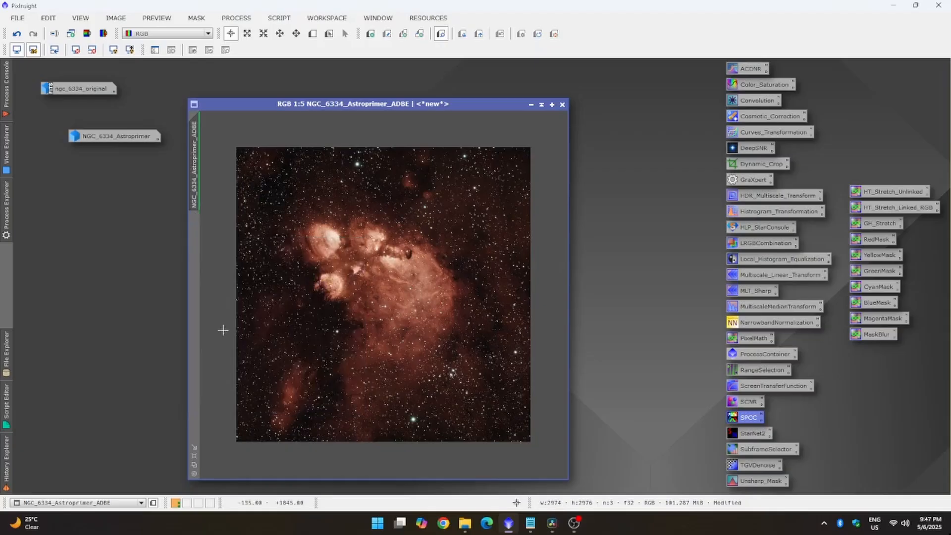
{"action": "left_click_drag", "start_coordinate": [337, 106], "coordinate": [319, 84]}
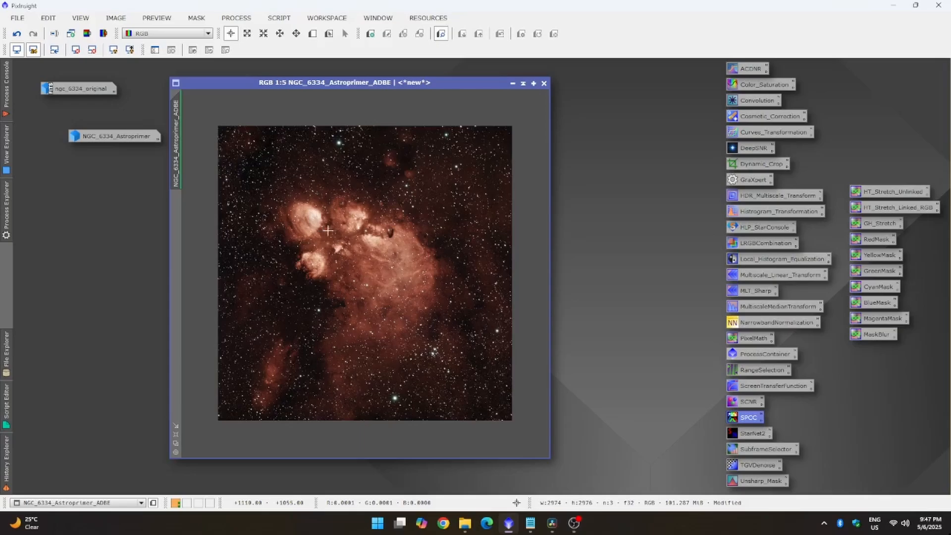
{"action": "scroll", "coordinate": [328, 230], "scroll_direction": "up", "scroll_amount": 5}
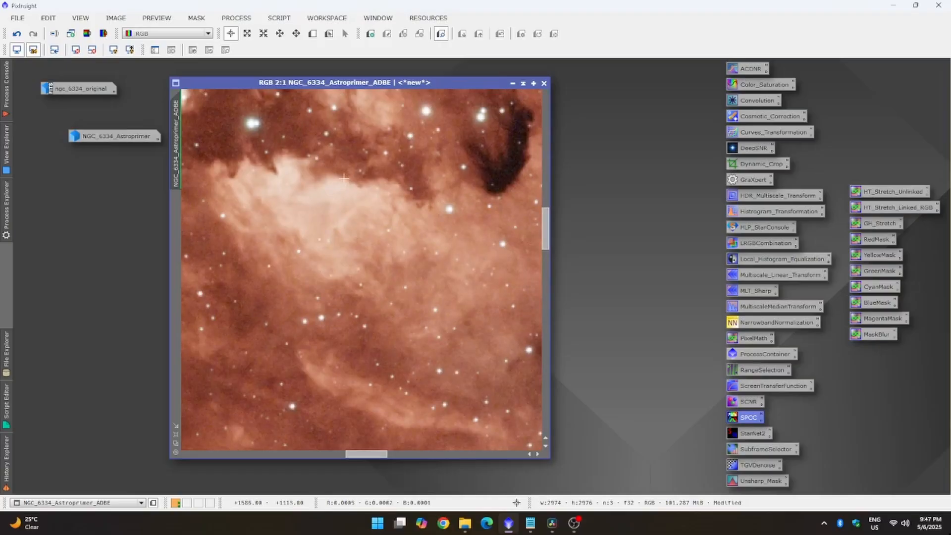
{"action": "scroll", "coordinate": [360, 205], "scroll_direction": "down", "scroll_amount": 1}
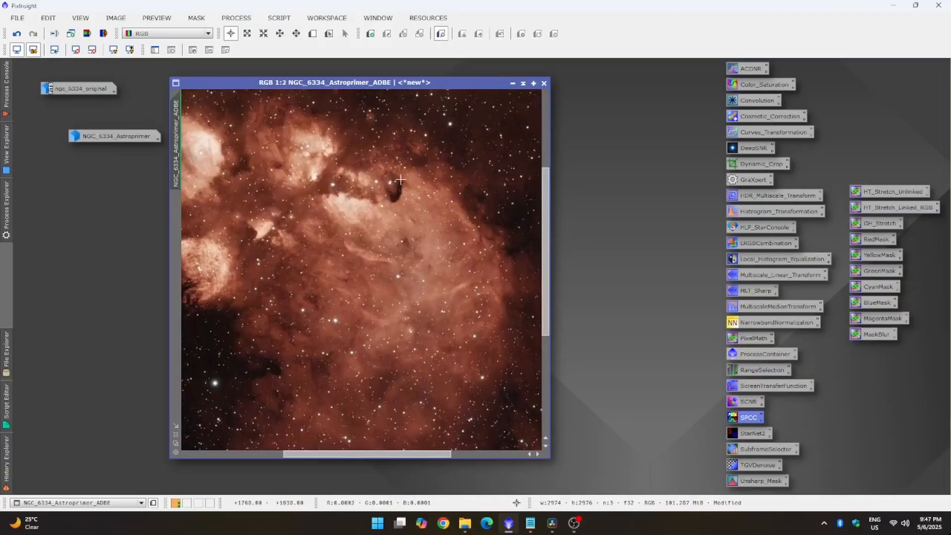
{"action": "scroll", "coordinate": [400, 180], "scroll_direction": "down", "scroll_amount": 1}
{"action": "scroll", "coordinate": [385, 201], "scroll_direction": "down", "scroll_amount": 1}
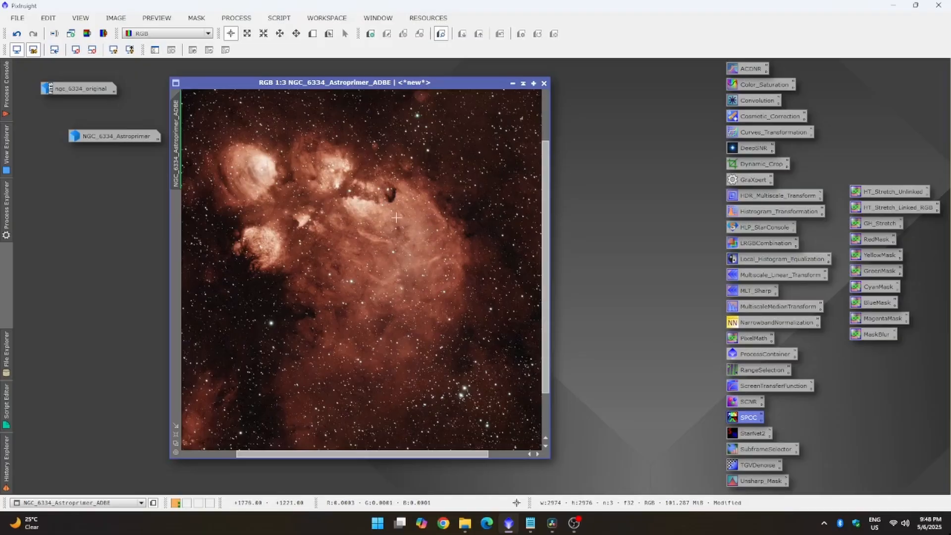
Step: Open the HLP Star Console script and select NGC_6334_Astroprimer_ADBE as the image to analyze
{"action": "left_click", "coordinate": [237, 18]}
{"action": "left_click", "coordinate": [237, 18]}
{"action": "left_click", "coordinate": [279, 18]}
{"action": "mouse_move", "coordinate": [312, 115]}
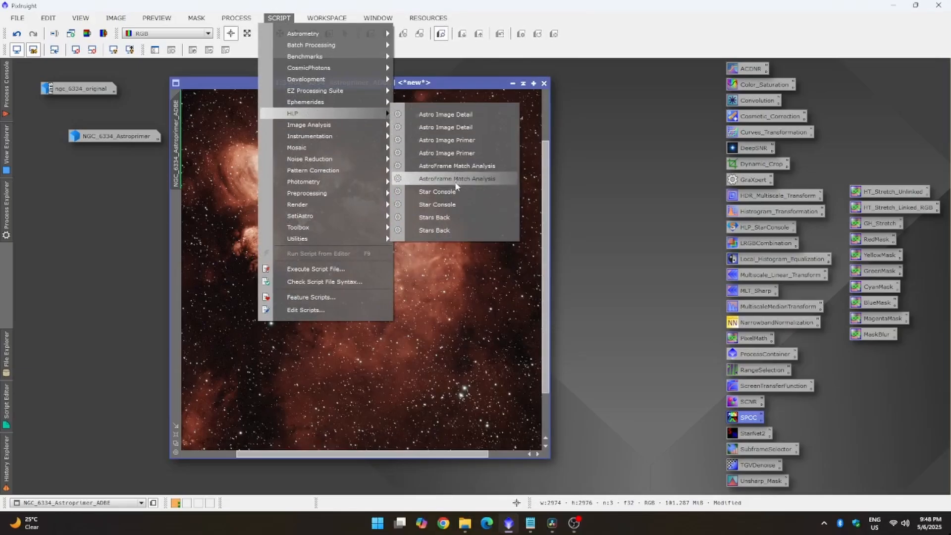
{"action": "left_click", "coordinate": [440, 197]}
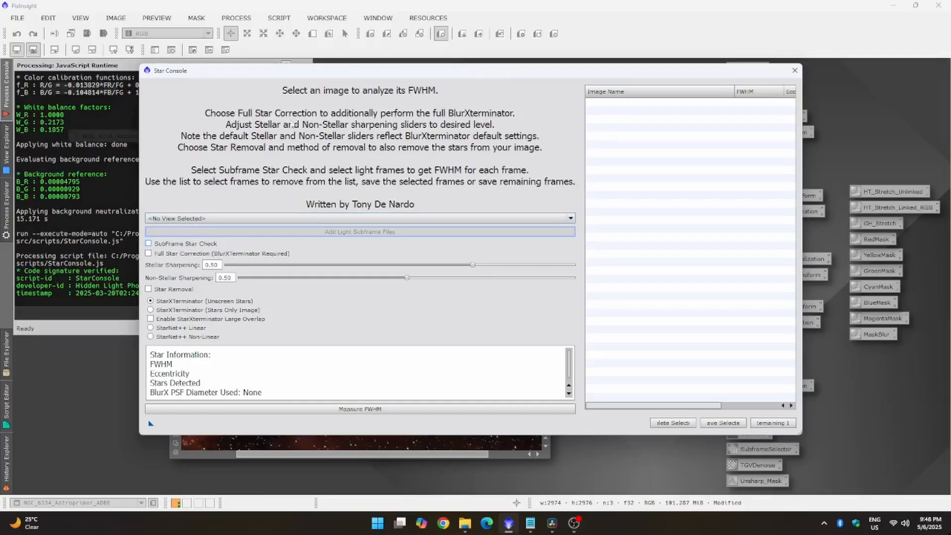
{"action": "mouse_move", "coordinate": [284, 70]}
{"action": "left_mouse_down"}
{"action": "mouse_move", "coordinate": [441, 185]}
{"action": "mouse_move", "coordinate": [399, 170]}
{"action": "mouse_move", "coordinate": [388, 132]}
{"action": "mouse_move", "coordinate": [277, 82]}
{"action": "left_mouse_up"}
{"action": "left_click", "coordinate": [194, 232]}
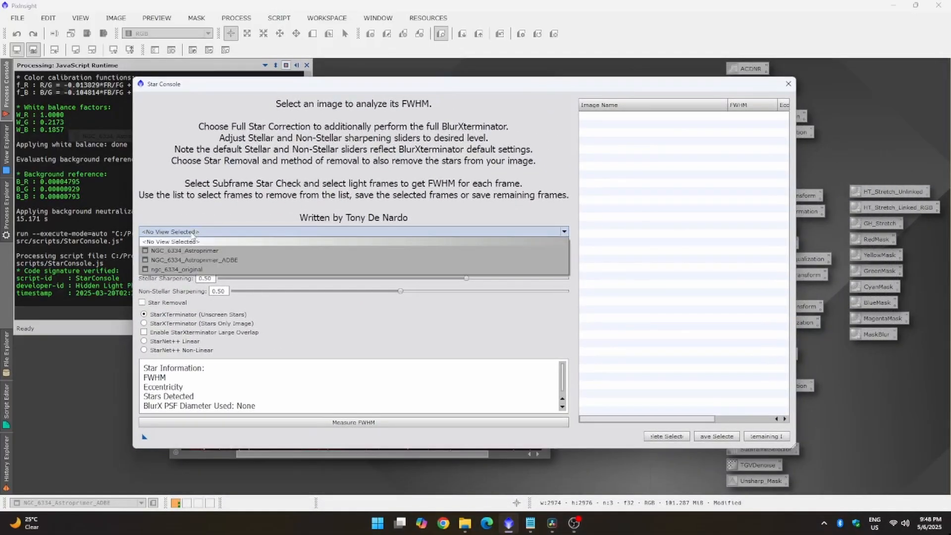
{"action": "left_click", "coordinate": [218, 260]}
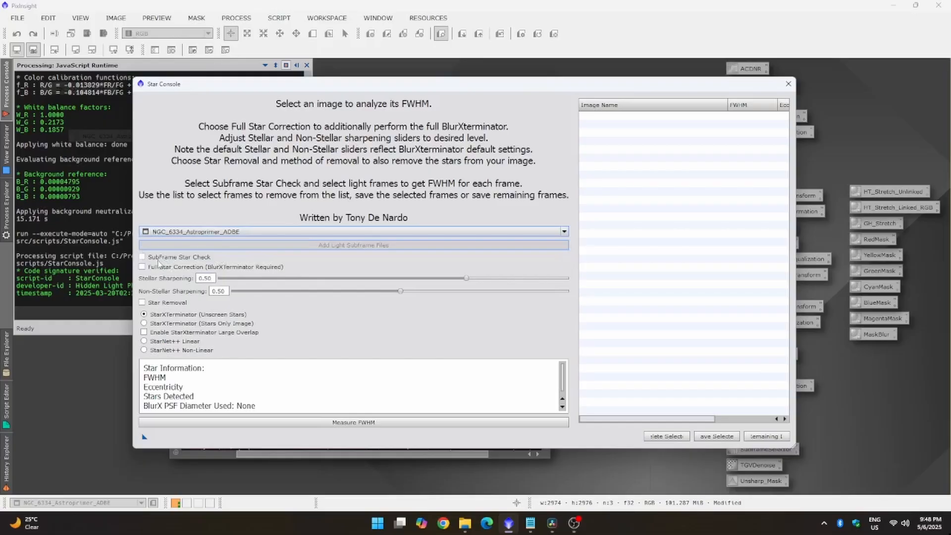
Step: Measure FWHM with full star correction, non-stellar sharpening at 0.90 and star removal by StarNet++ Linear enabled
{"action": "left_click", "coordinate": [143, 267]}
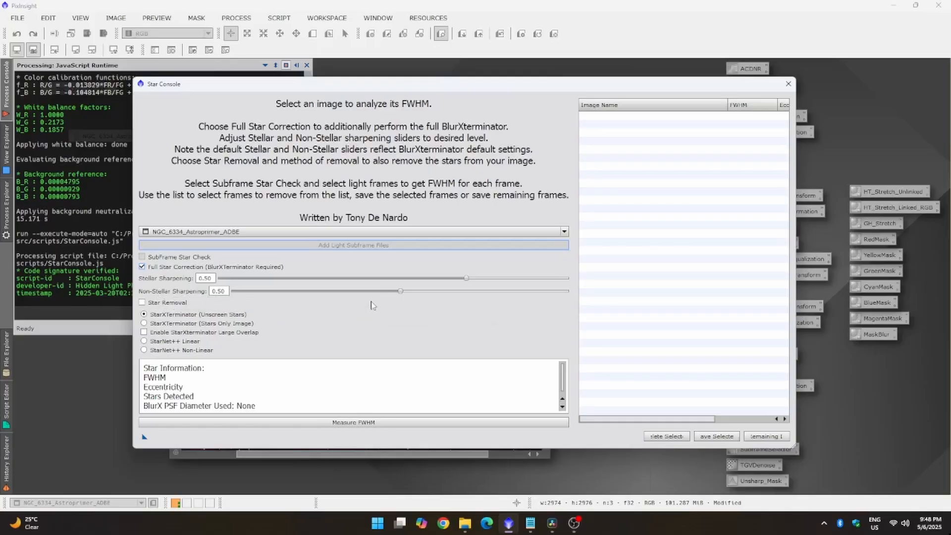
{"action": "left_click_drag", "start_coordinate": [400, 293], "coordinate": [535, 305]}
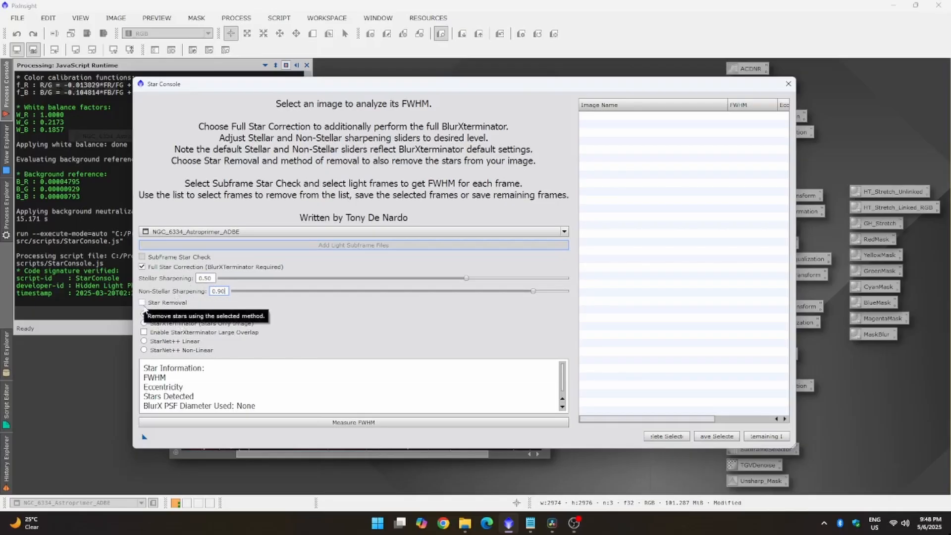
{"action": "left_click", "coordinate": [143, 303]}
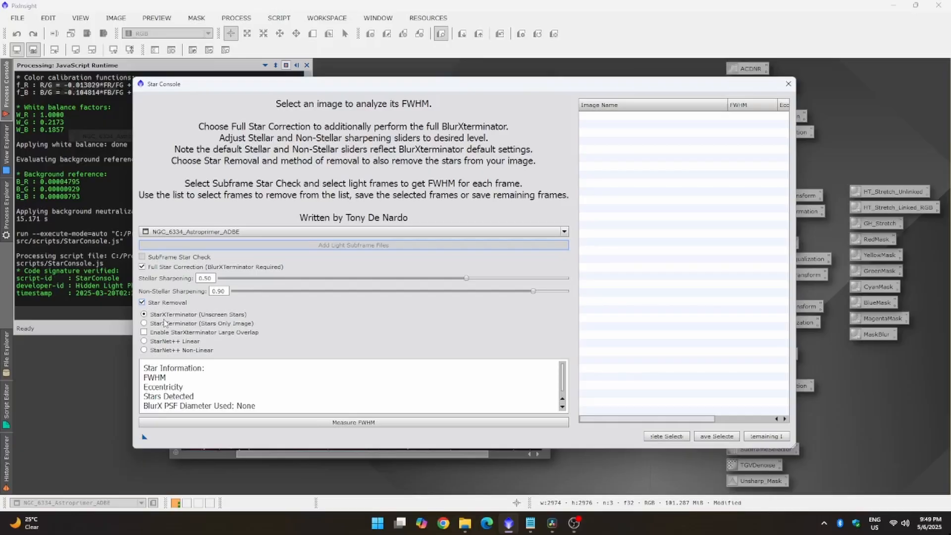
{"action": "left_click", "coordinate": [145, 342]}
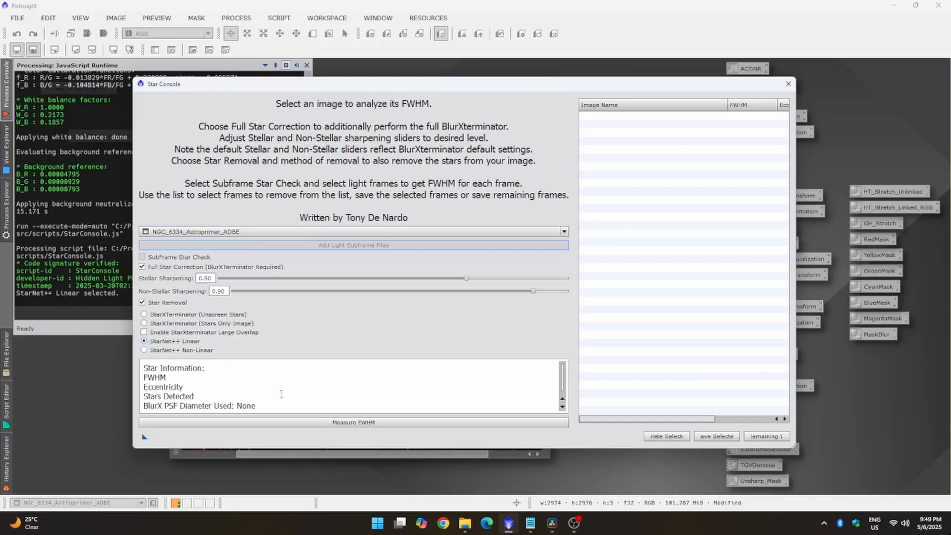
{"action": "left_click", "coordinate": [347, 424]}
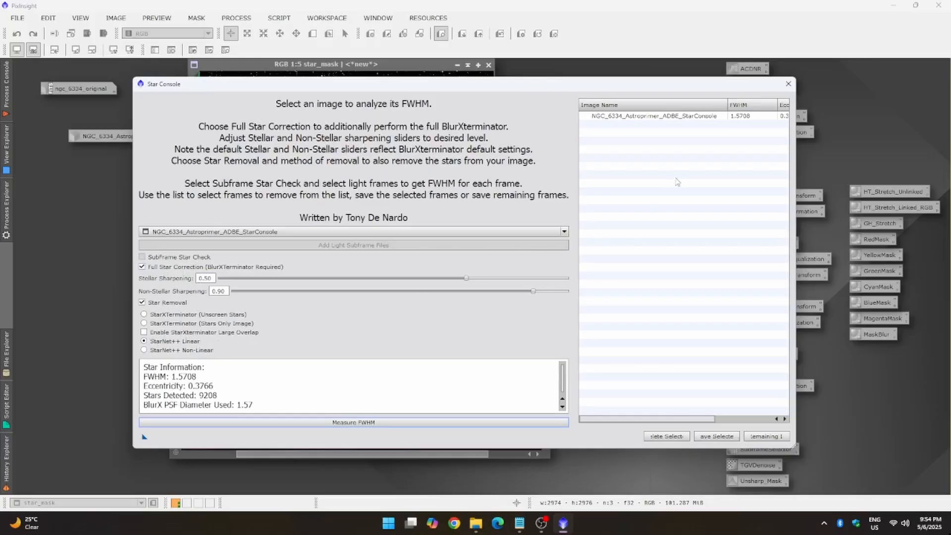
Step: Close Star Console and move the star_mask window aside to uncover the starless nebula image
{"action": "left_click_drag", "start_coordinate": [715, 83], "coordinate": [683, 92]}
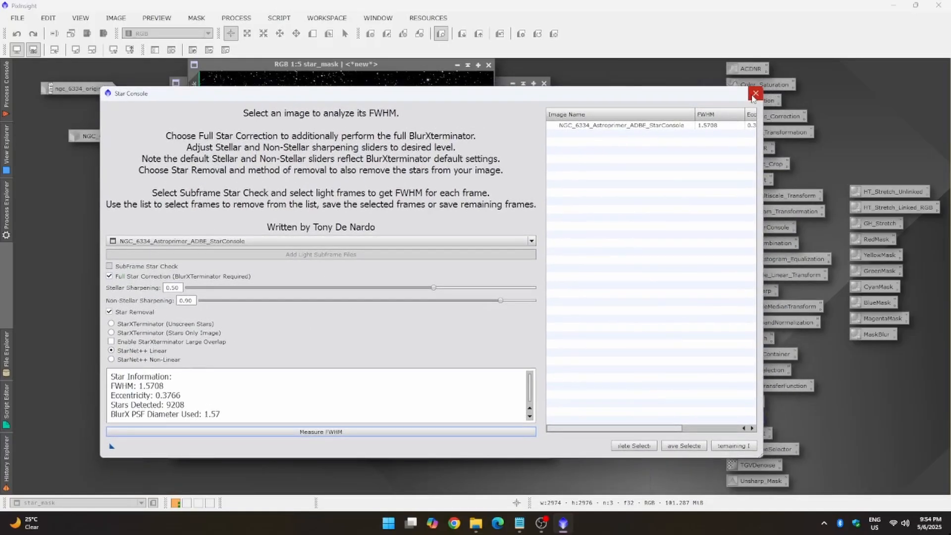
{"action": "left_click", "coordinate": [755, 95]}
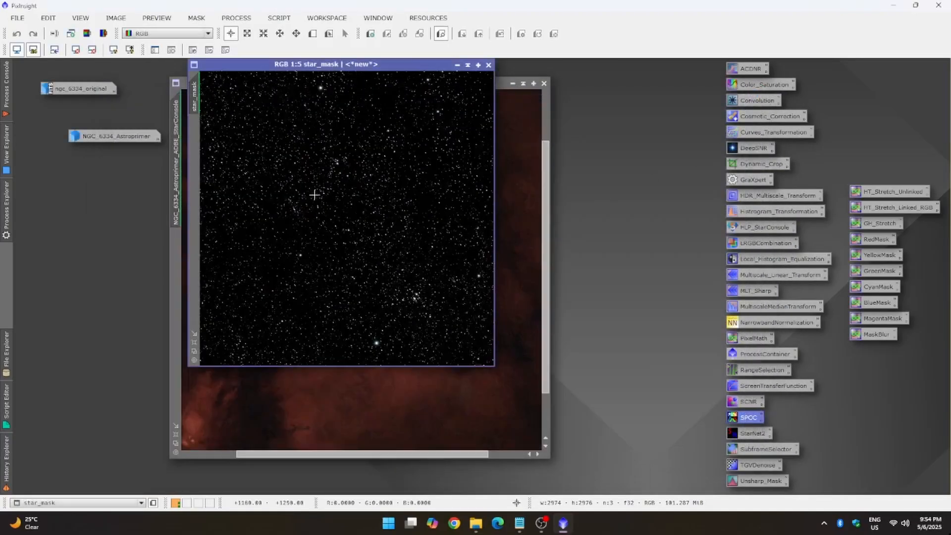
{"action": "left_click_drag", "start_coordinate": [297, 68], "coordinate": [424, 119]}
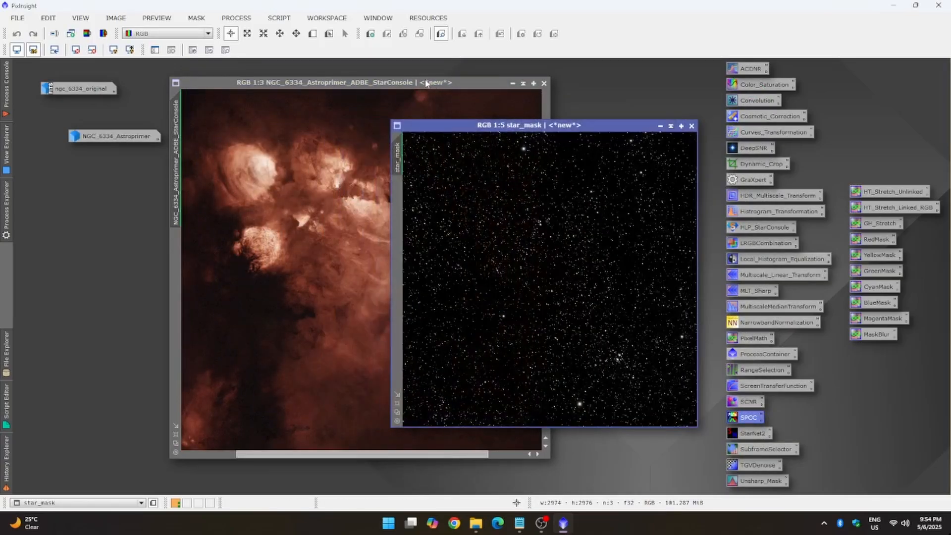
Step: Arrange the starless NGC_6334_Astroprimer_ADBE_StarConsole window beside the star_mask window so that both images show
{"action": "left_click_drag", "start_coordinate": [431, 83], "coordinate": [275, 109]}
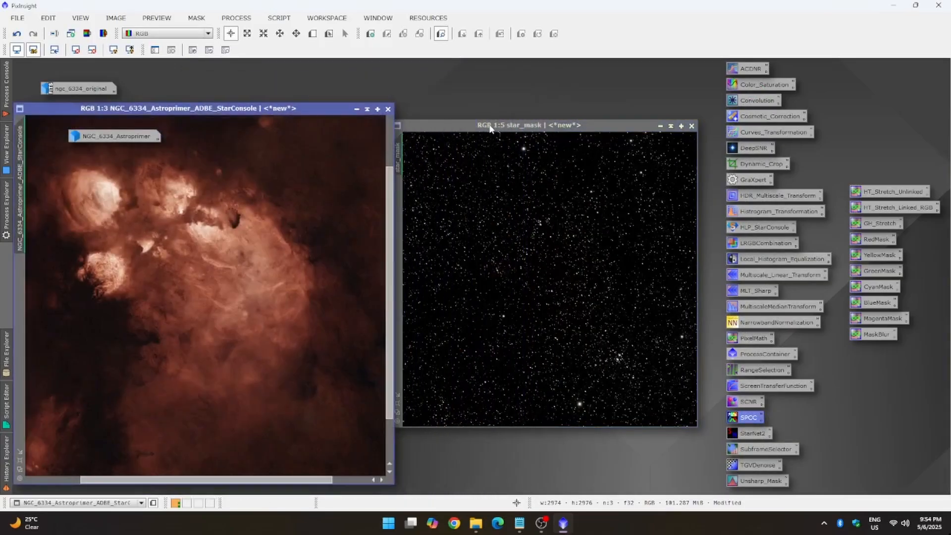
{"action": "left_click_drag", "start_coordinate": [492, 125], "coordinate": [533, 108]}
{"action": "left_click_drag", "start_coordinate": [311, 109], "coordinate": [359, 85]}
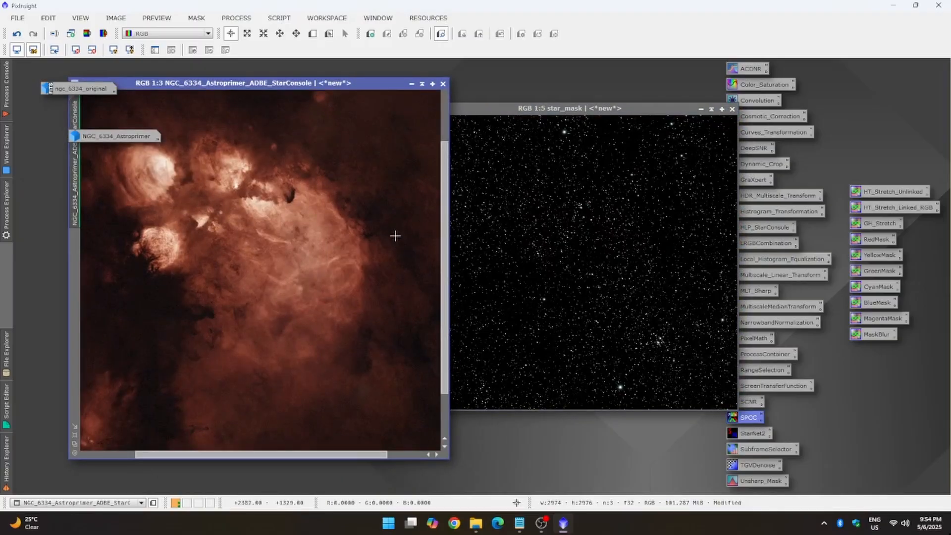
{"action": "left_click_drag", "start_coordinate": [253, 83], "coordinate": [313, 108]}
Step: Examine the noise in the starless nebula image at high magnification around the dark patch and the surrounding background
{"action": "scroll", "coordinate": [395, 193], "scroll_direction": "up", "scroll_amount": 3}
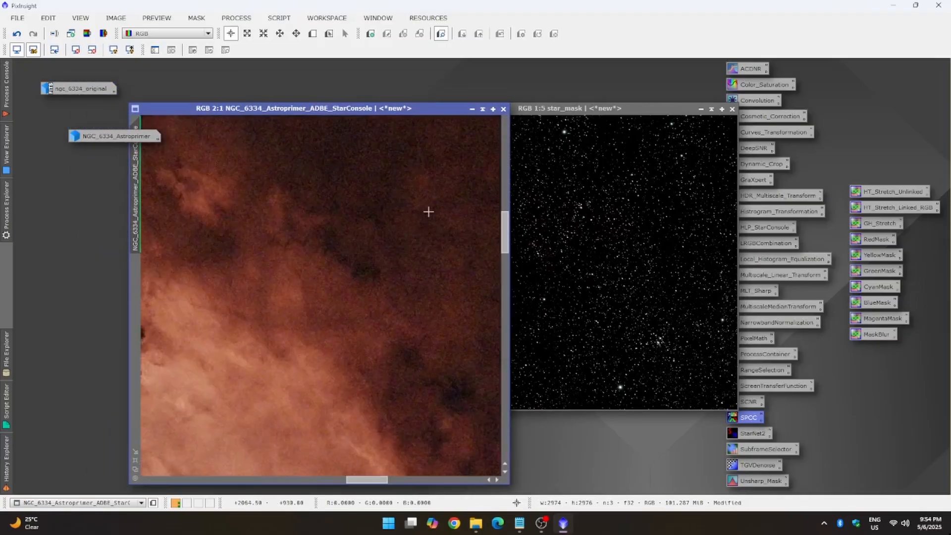
{"action": "scroll", "coordinate": [410, 217], "scroll_direction": "down", "scroll_amount": 1}
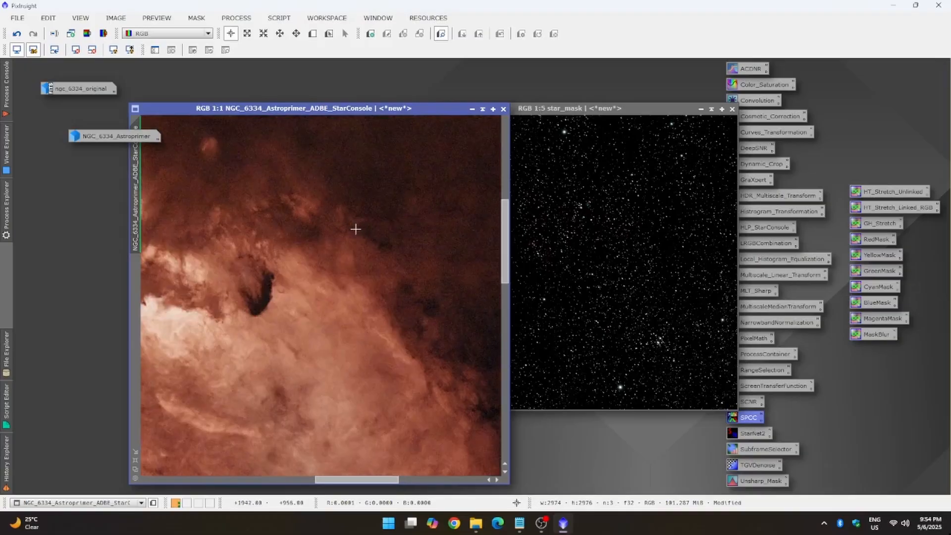
{"action": "scroll", "coordinate": [290, 275], "scroll_direction": "up", "scroll_amount": 1}
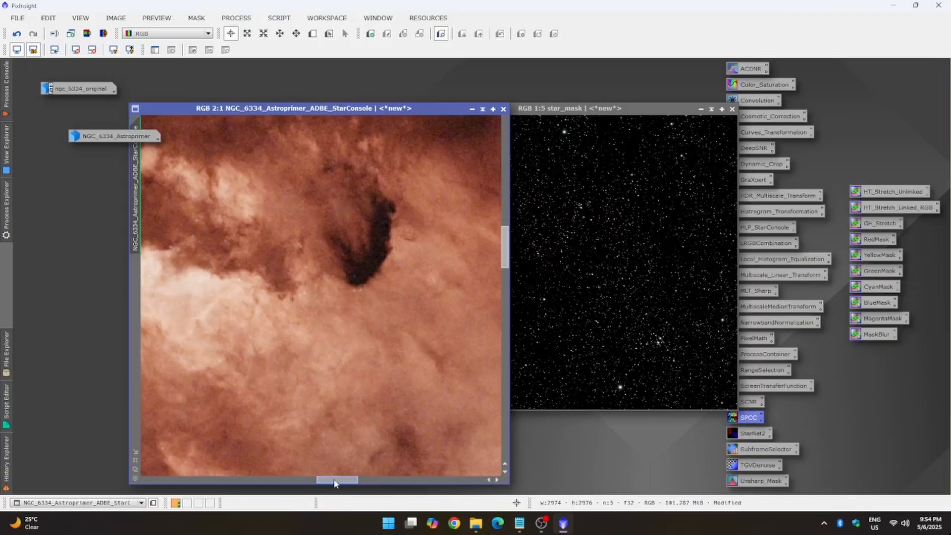
{"action": "left_click_drag", "start_coordinate": [337, 479], "coordinate": [317, 480]}
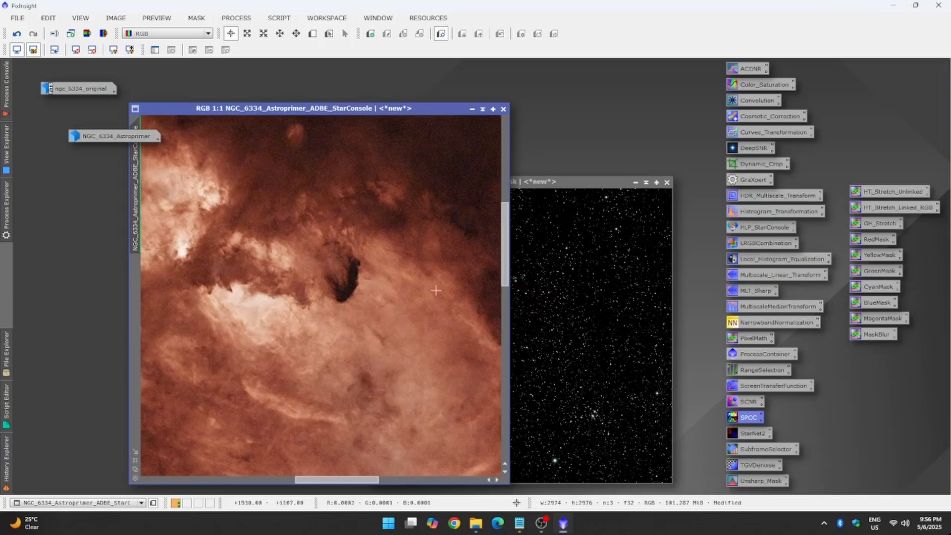
{"action": "scroll", "coordinate": [404, 248], "scroll_direction": "up", "scroll_amount": 3}
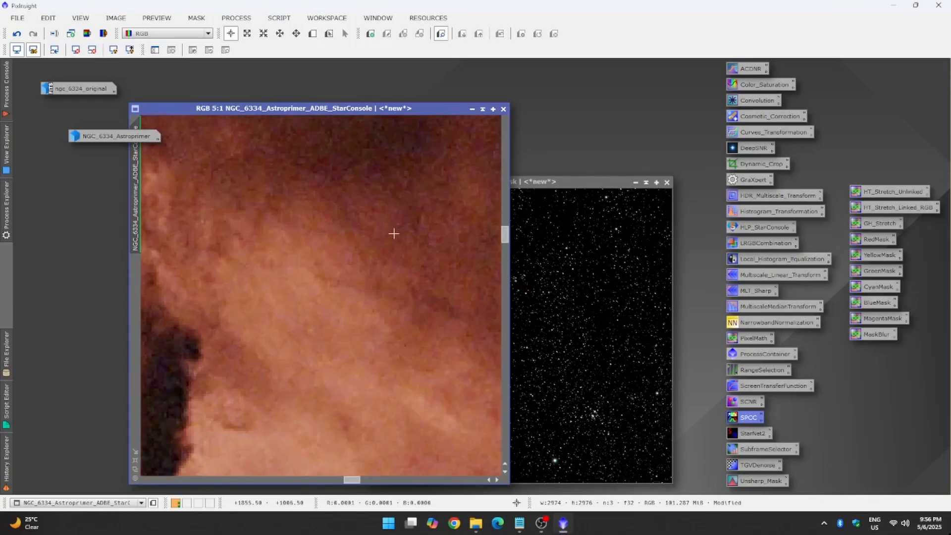
{"action": "scroll", "coordinate": [394, 234], "scroll_direction": "down", "scroll_amount": 2}
{"action": "scroll", "coordinate": [393, 233], "scroll_direction": "down", "scroll_amount": 3}
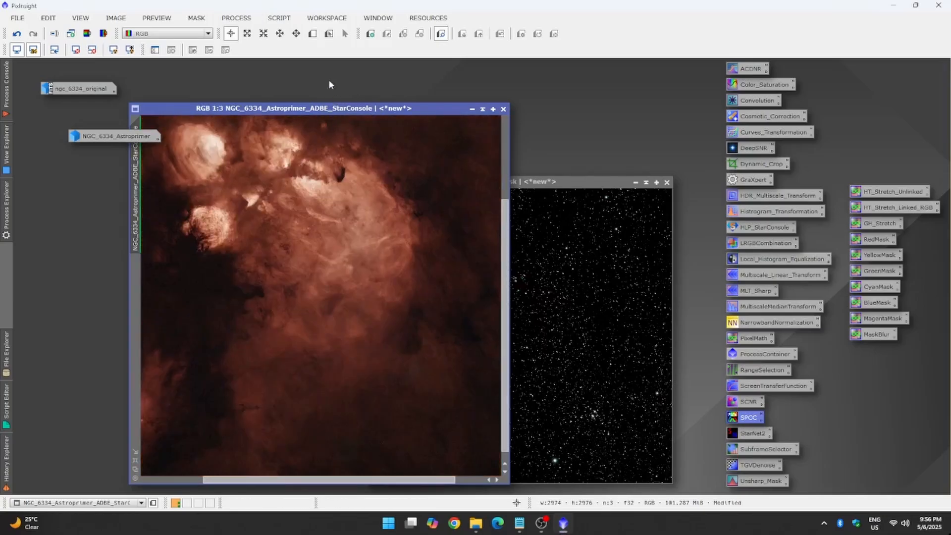
Step: Open the GraXpert process for denoising, without background extraction, at a strength of 0.75
{"action": "left_click", "coordinate": [234, 19]}
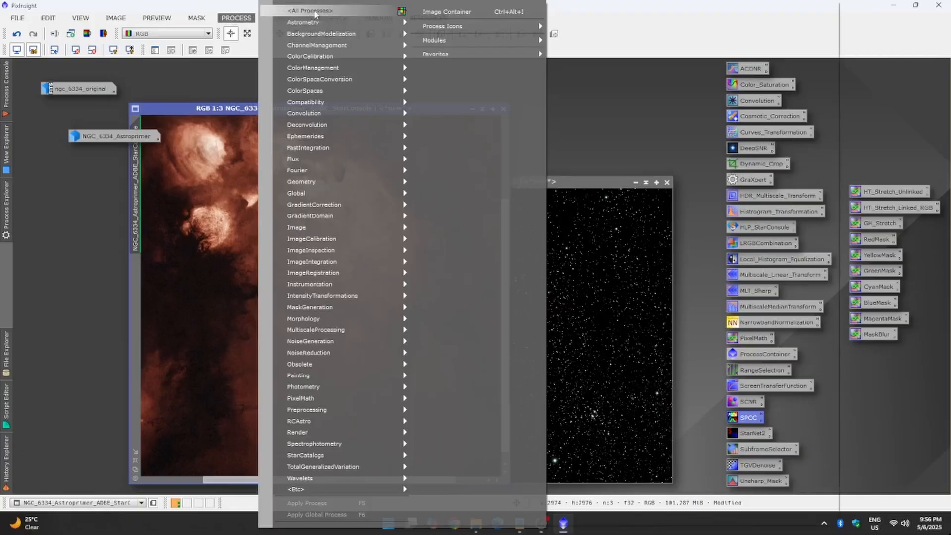
{"action": "mouse_move", "coordinate": [316, 12]}
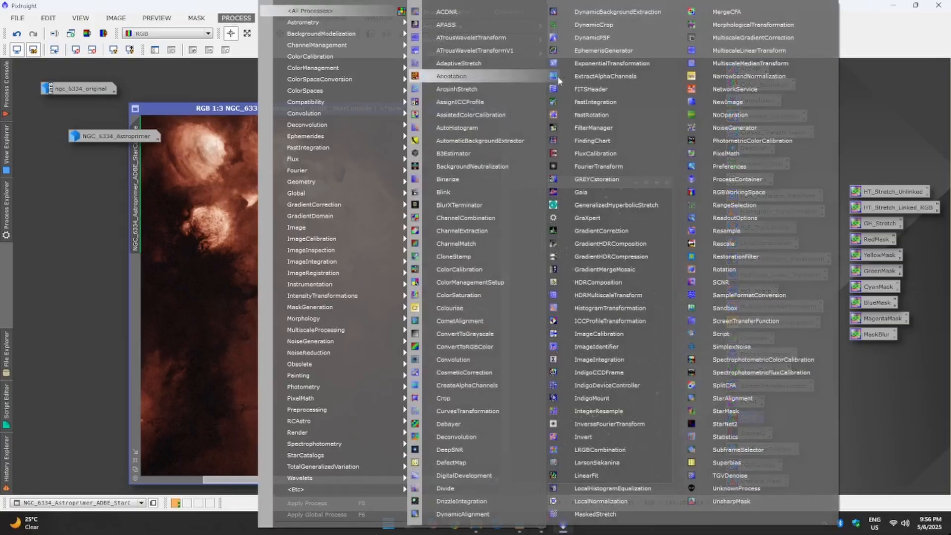
{"action": "left_click", "coordinate": [599, 221]}
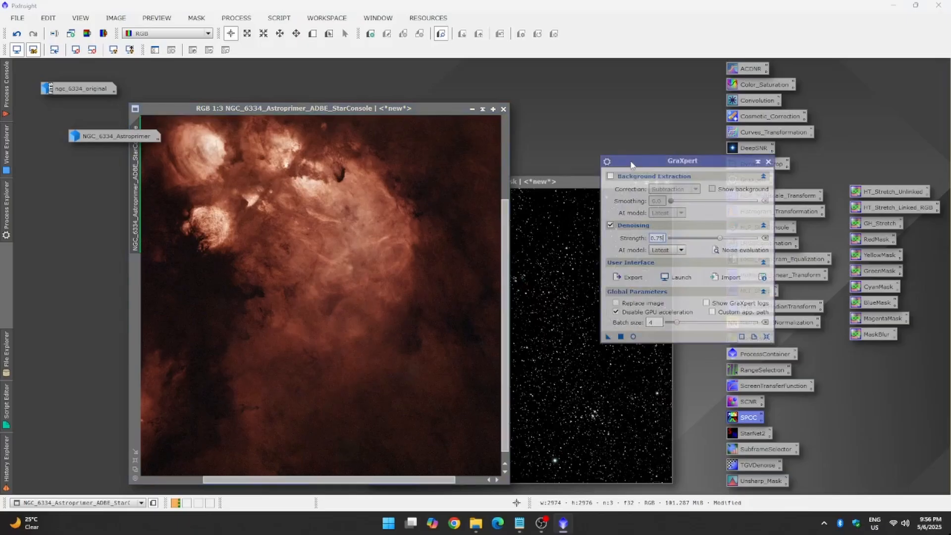
{"action": "left_click_drag", "start_coordinate": [633, 161], "coordinate": [610, 195]}
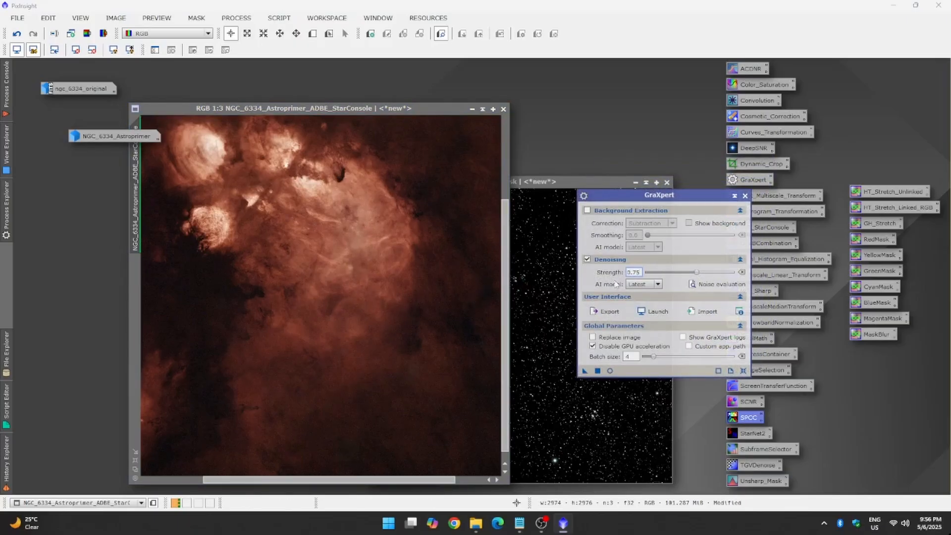
{"action": "left_click", "coordinate": [696, 273]}
{"action": "left_click", "coordinate": [702, 273]}
{"action": "left_click_drag", "start_coordinate": [702, 274], "coordinate": [696, 278]}
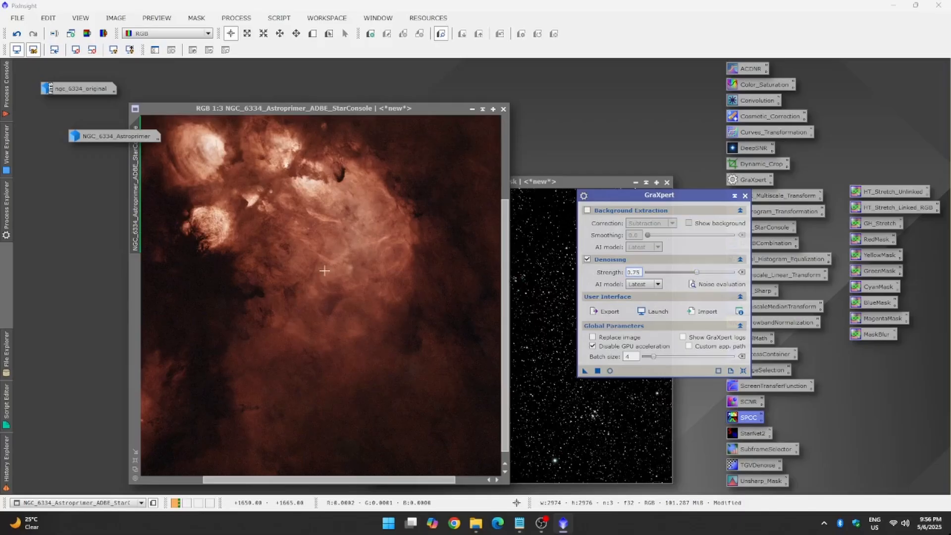
Step: Run the GraXpert denoising on the starless StarConsole image with GPU acceleration disabled, and close GraXpert
{"action": "left_click", "coordinate": [602, 347]}
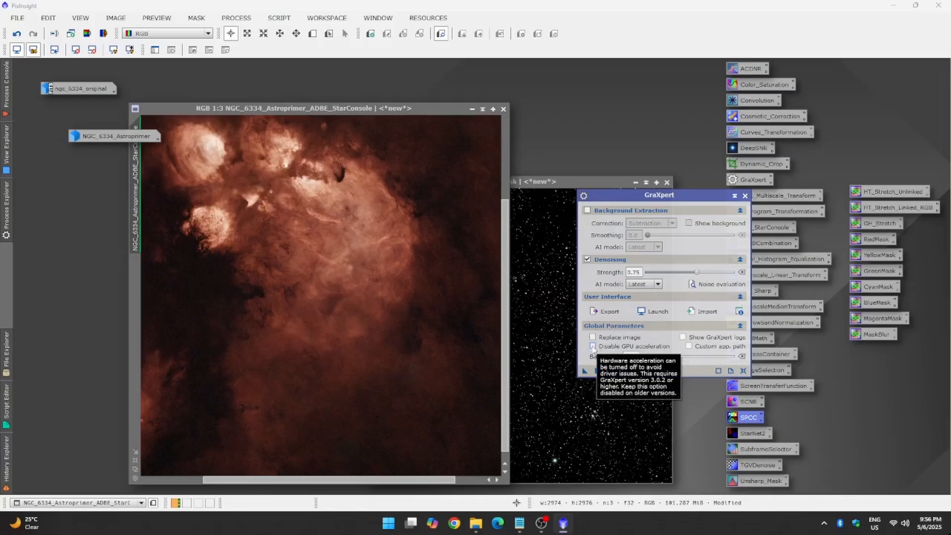
{"action": "left_click", "coordinate": [593, 346]}
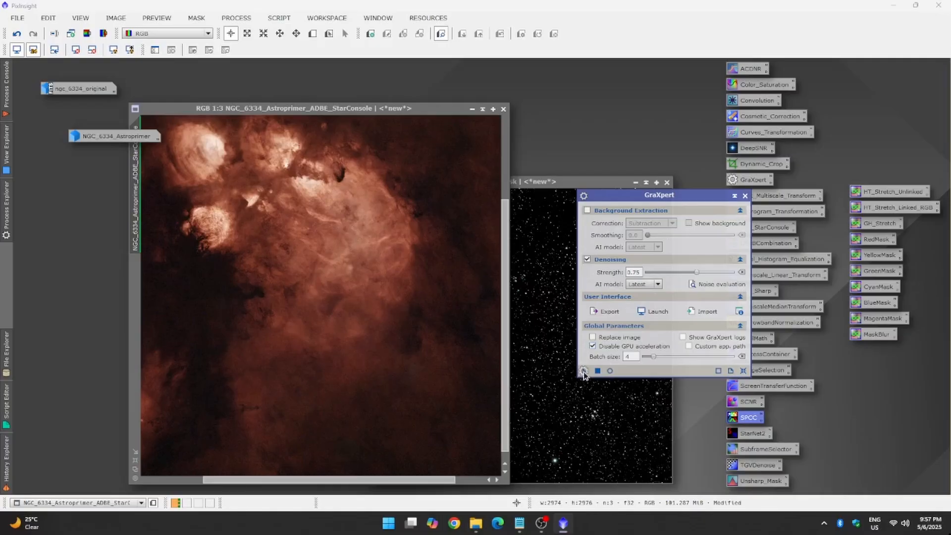
{"action": "left_click_drag", "start_coordinate": [585, 374], "coordinate": [287, 303]}
{"action": "left_click_drag", "start_coordinate": [286, 302], "coordinate": [286, 300]}
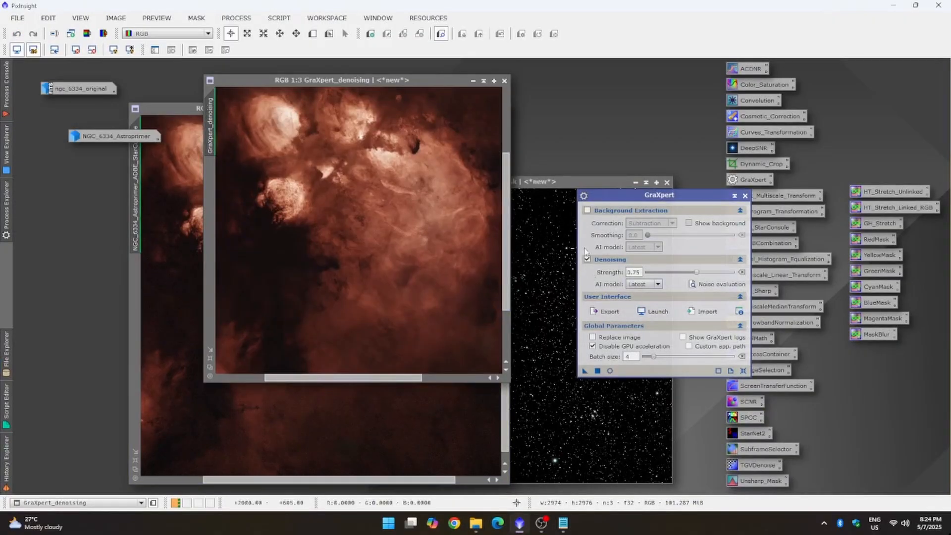
{"action": "left_click", "coordinate": [745, 197]}
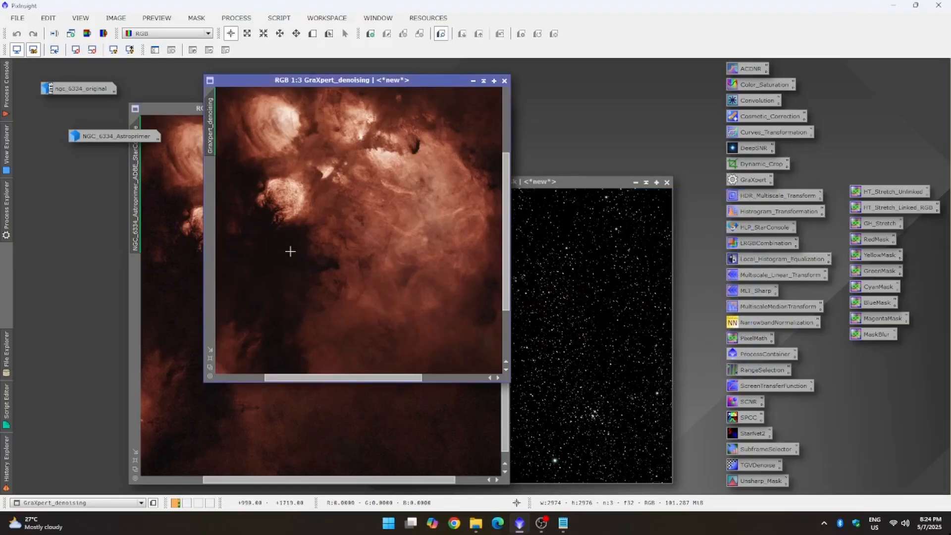
Step: Enlarge the GraXpert_denoising window and place it beside the StarConsole original with the same nebula region at 1:1
{"action": "left_click_drag", "start_coordinate": [207, 383], "coordinate": [147, 453]}
{"action": "scroll", "coordinate": [411, 234], "scroll_direction": "down", "scroll_amount": 3}
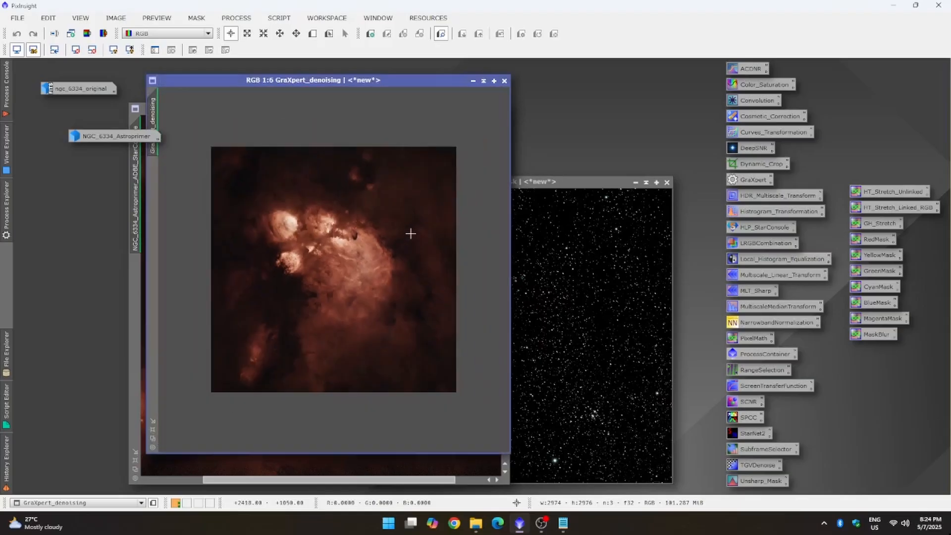
{"action": "scroll", "coordinate": [410, 233], "scroll_direction": "up", "scroll_amount": 2}
{"action": "scroll", "coordinate": [411, 233], "scroll_direction": "up", "scroll_amount": 3}
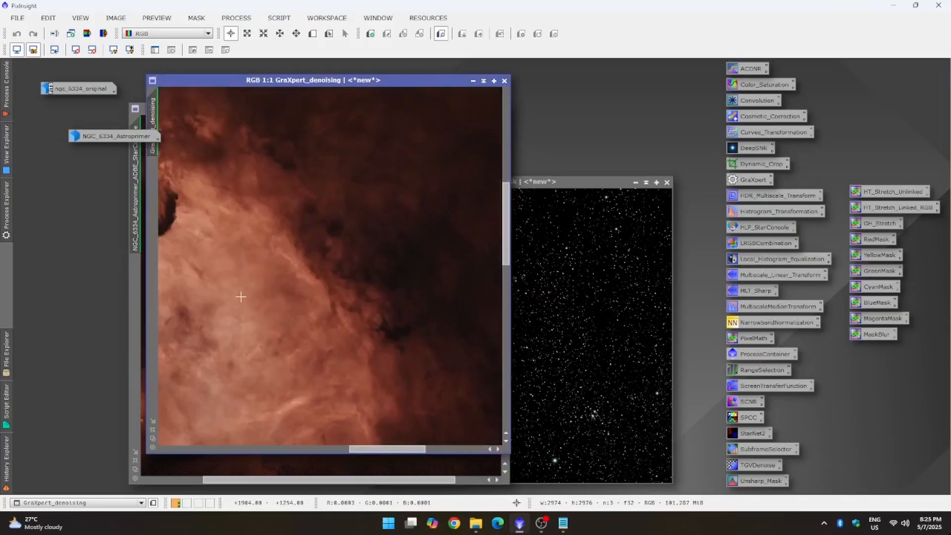
{"action": "left_click_drag", "start_coordinate": [296, 81], "coordinate": [470, 97]}
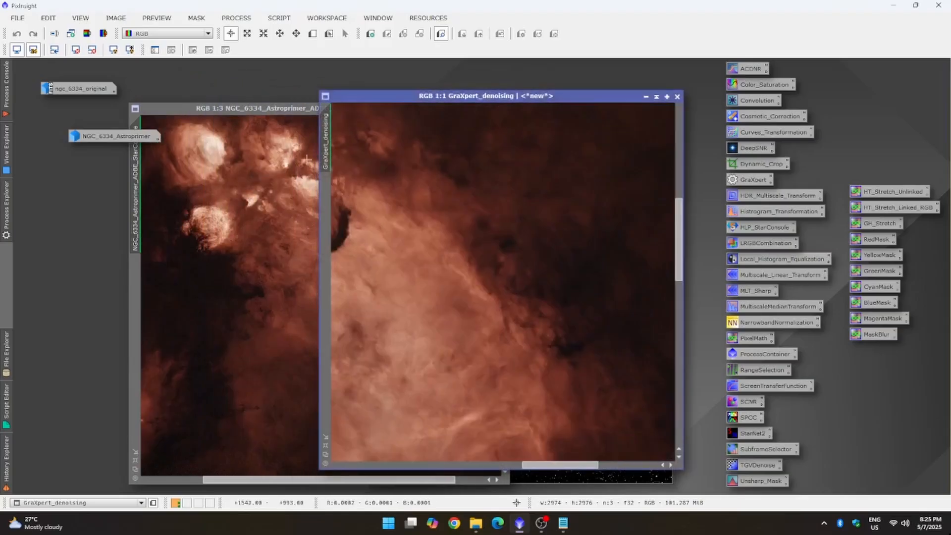
{"action": "left_click_drag", "start_coordinate": [350, 98], "coordinate": [530, 101]}
{"action": "left_click_drag", "start_coordinate": [528, 145], "coordinate": [183, 195]}
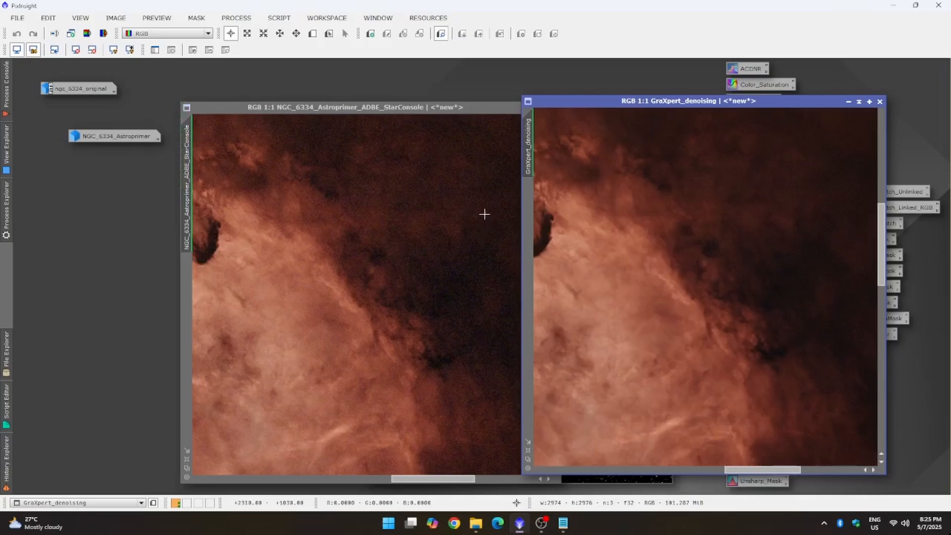
Step: Compare the noise in the original and denoised images at 3:1 magnification, and return both to an overview
{"action": "scroll", "coordinate": [475, 208], "scroll_direction": "up", "scroll_amount": 1}
{"action": "scroll", "coordinate": [474, 209], "scroll_direction": "up", "scroll_amount": 1}
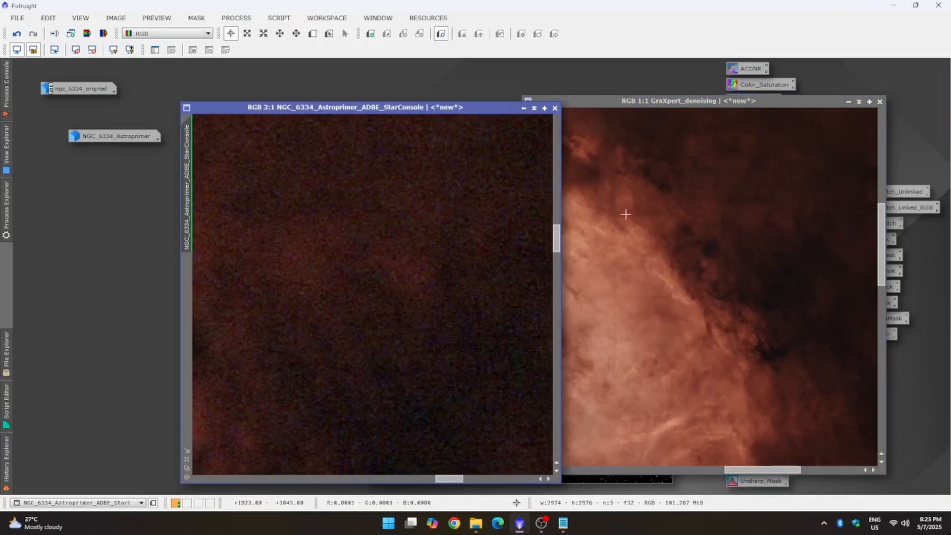
{"action": "scroll", "coordinate": [626, 214], "scroll_direction": "up", "scroll_amount": 2}
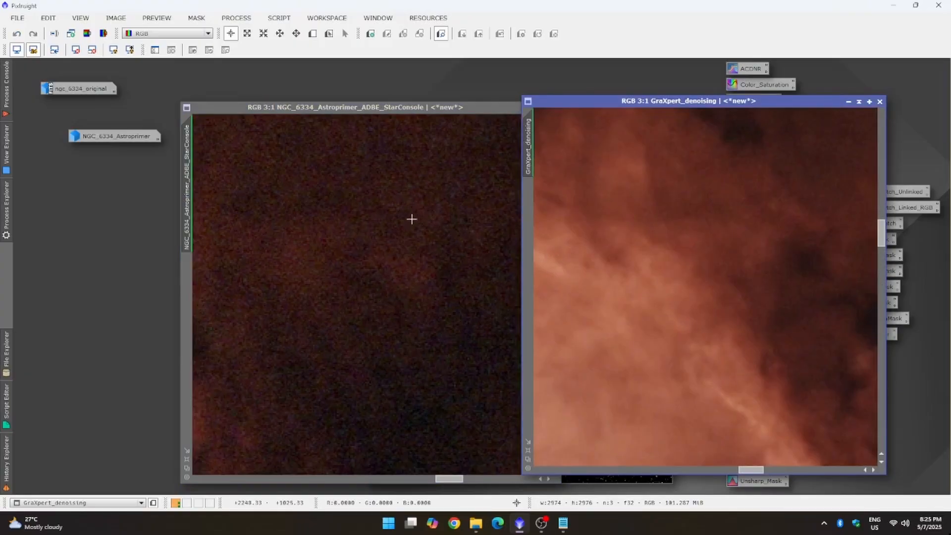
{"action": "left_click", "coordinate": [423, 279]}
{"action": "scroll", "coordinate": [423, 279], "scroll_direction": "down", "scroll_amount": 3}
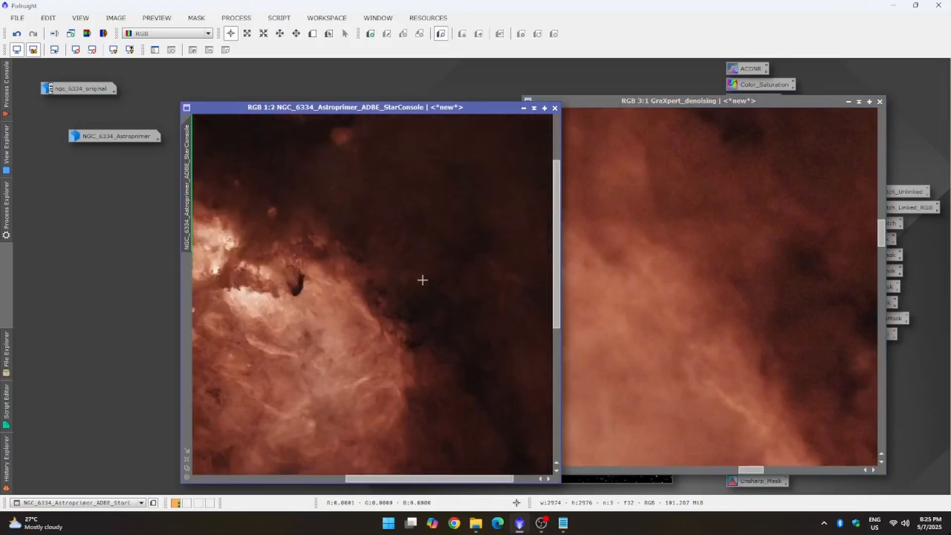
{"action": "scroll", "coordinate": [423, 280], "scroll_direction": "down", "scroll_amount": 1}
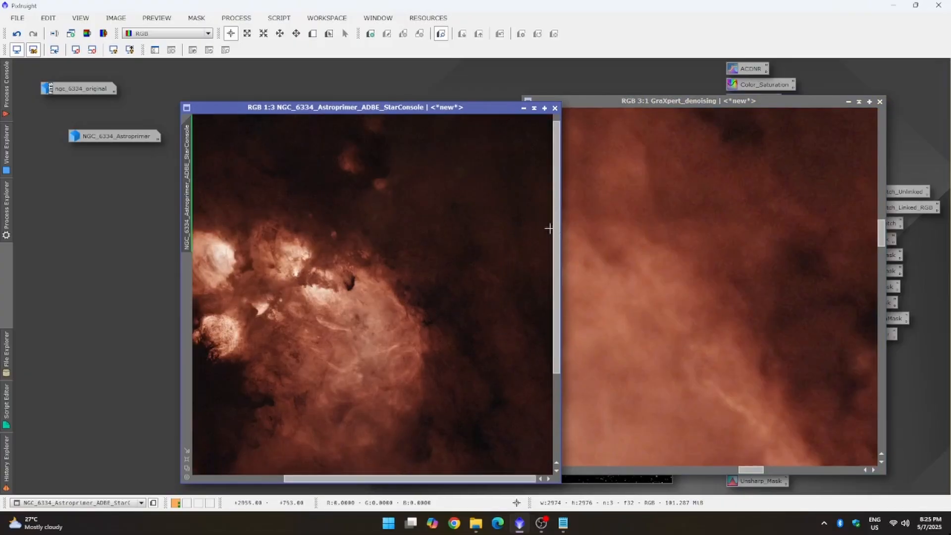
{"action": "left_click", "coordinate": [648, 208]}
{"action": "scroll", "coordinate": [648, 208], "scroll_direction": "down", "scroll_amount": 5}
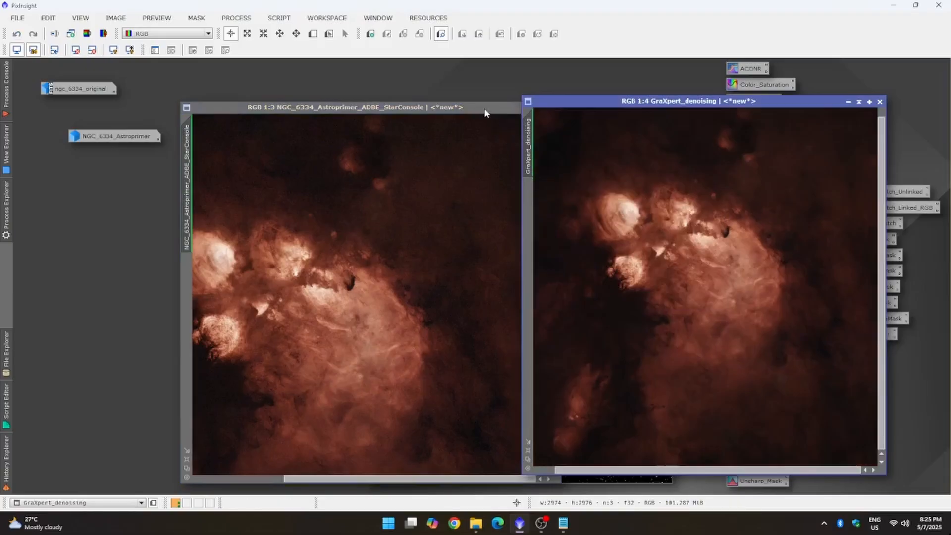
Step: Minimize the StarConsole and GraXpert_denoising images, line up their icons below NGC_6334_Astroprimer, and reposition the star_mask window
{"action": "left_click_drag", "start_coordinate": [488, 108], "coordinate": [413, 108]}
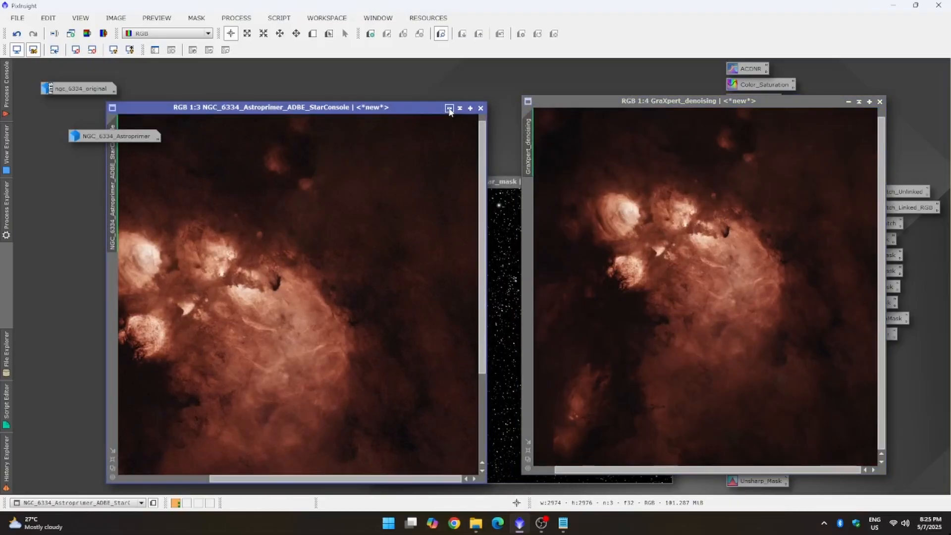
{"action": "left_click", "coordinate": [449, 109]}
{"action": "left_click_drag", "start_coordinate": [768, 103], "coordinate": [597, 127]}
{"action": "left_click", "coordinate": [679, 126]}
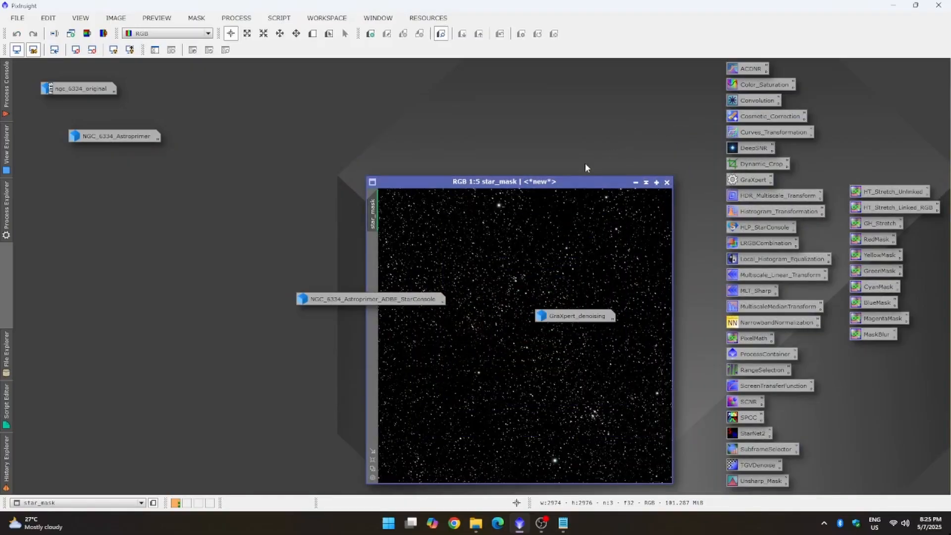
{"action": "left_click_drag", "start_coordinate": [372, 299], "coordinate": [216, 193]}
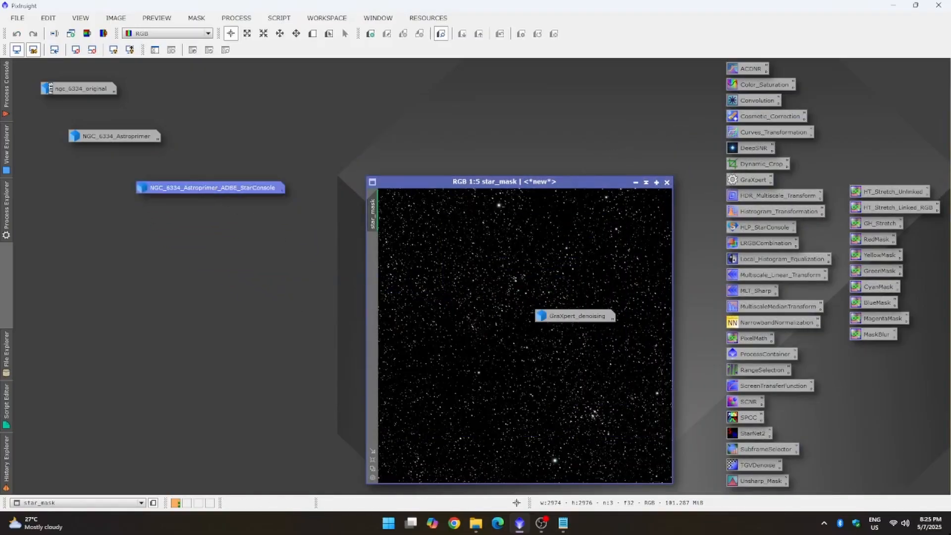
{"action": "left_click_drag", "start_coordinate": [558, 318], "coordinate": [182, 226]}
{"action": "left_click_drag", "start_coordinate": [449, 183], "coordinate": [424, 131]}
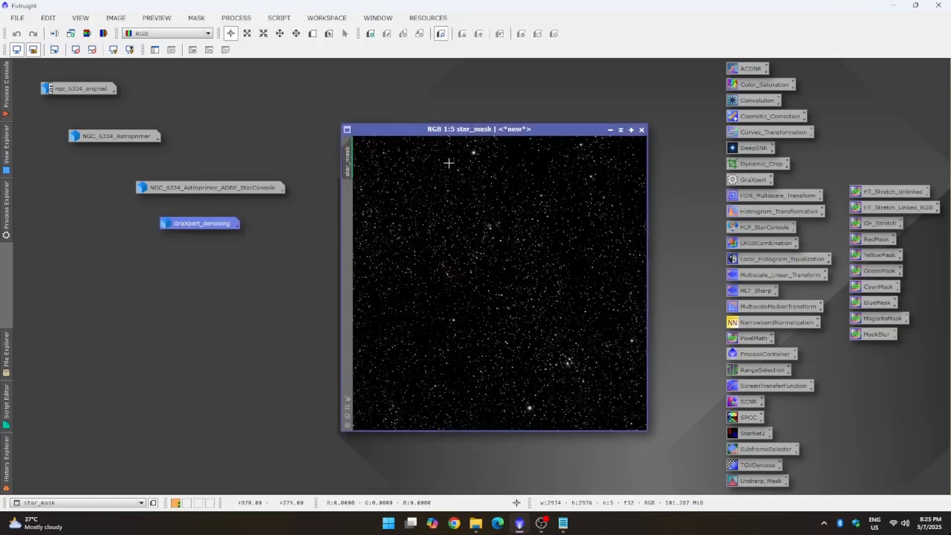
Step: Restore the GraXpert_denoising image and view it side by side with star_mask
{"action": "double_click", "coordinate": [214, 223]}
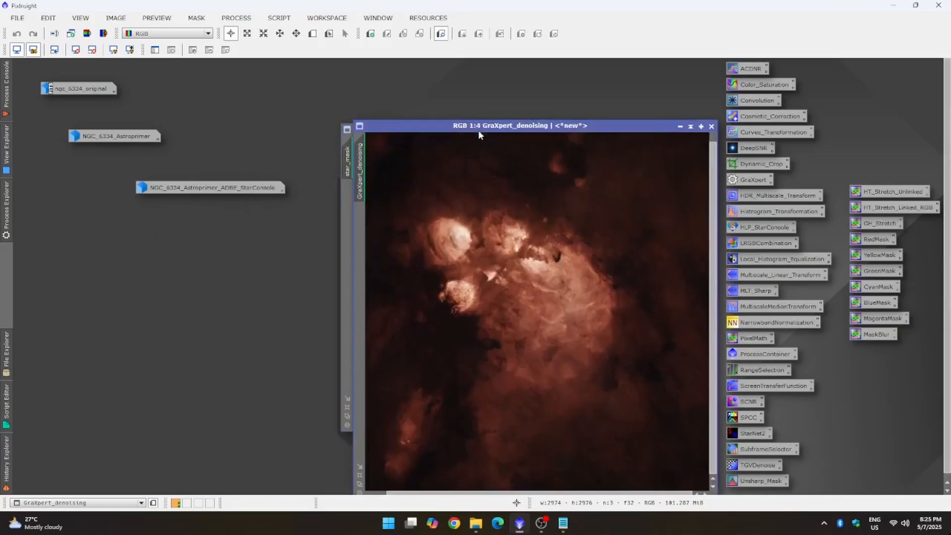
{"action": "left_click_drag", "start_coordinate": [479, 128], "coordinate": [204, 93]}
{"action": "left_click_drag", "start_coordinate": [473, 130], "coordinate": [591, 133]}
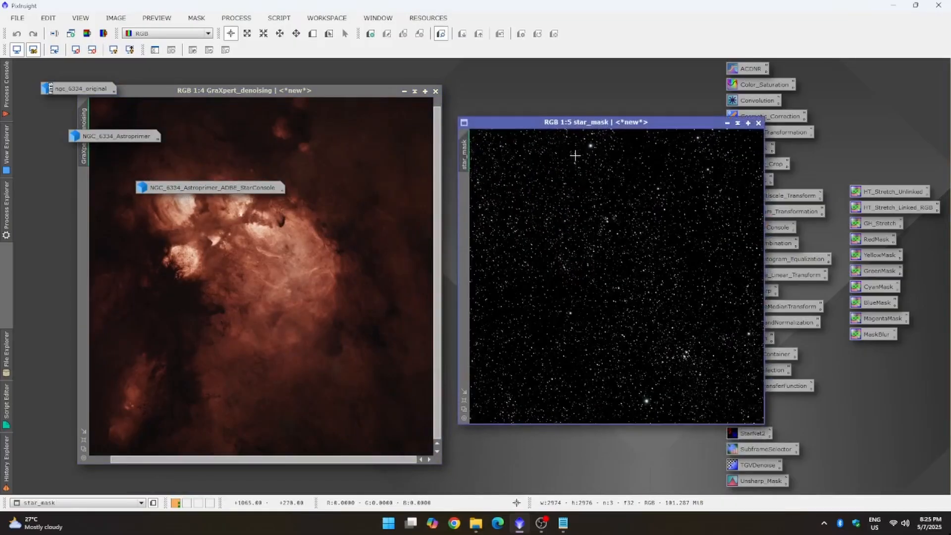
Step: Minimize star_mask and keep only the GraXpert_denoising image open in the middle of the workspace
{"action": "left_click", "coordinate": [404, 91]}
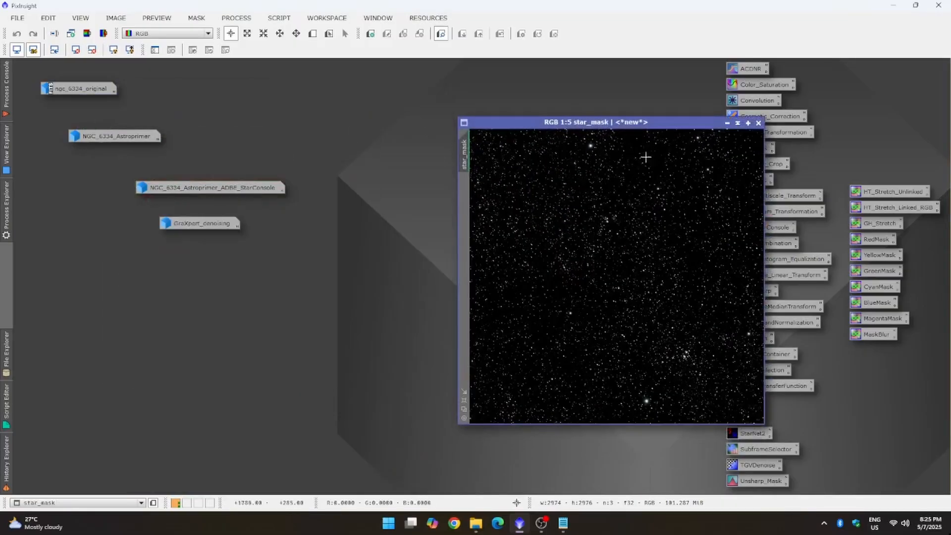
{"action": "left_click", "coordinate": [727, 123]}
{"action": "double_click", "coordinate": [221, 222]}
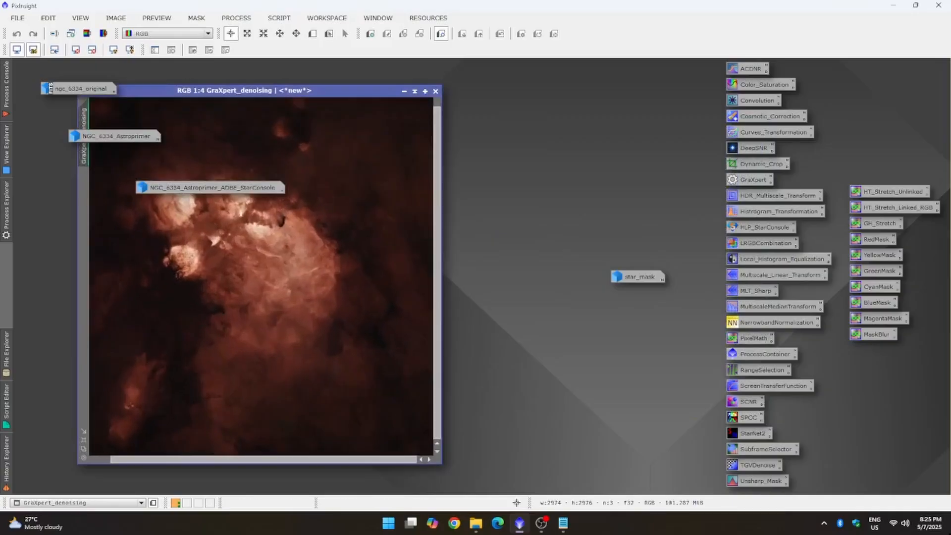
{"action": "left_click_drag", "start_coordinate": [284, 87], "coordinate": [449, 97]}
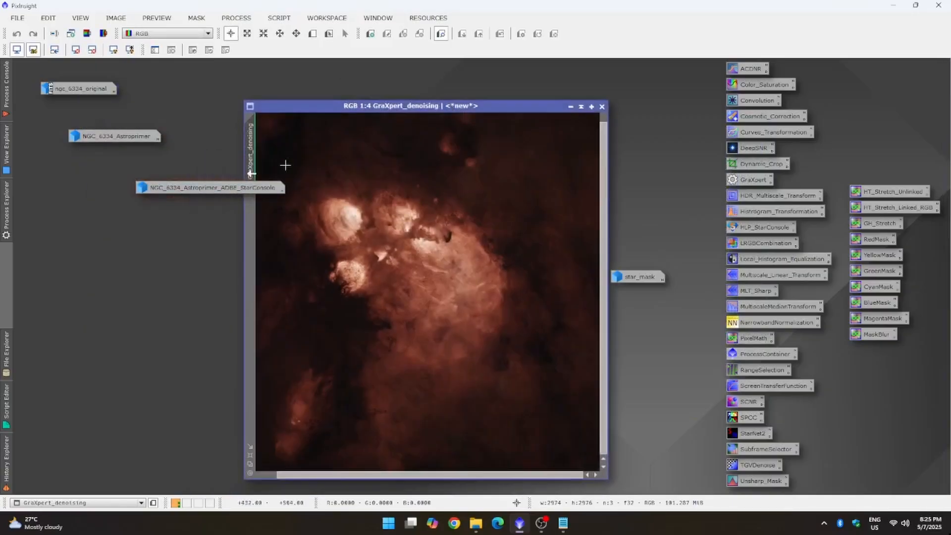
Step: Line up the StarConsole and star_mask icons below NGC_6334_Astroprimer, and place the GraXpert_denoising window clear of them
{"action": "left_click_drag", "start_coordinate": [221, 190], "coordinate": [169, 189]}
{"action": "left_click_drag", "start_coordinate": [357, 106], "coordinate": [426, 110]}
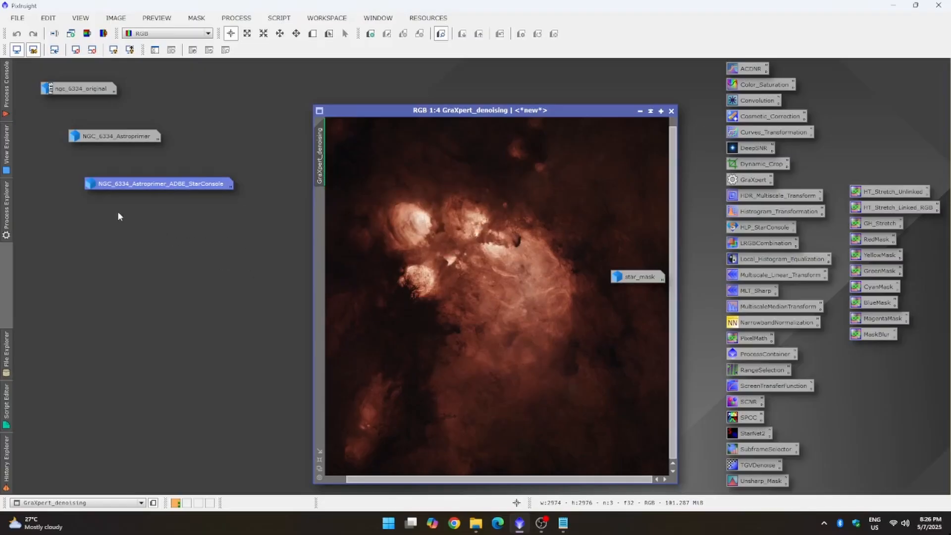
{"action": "left_click_drag", "start_coordinate": [418, 116], "coordinate": [392, 101]}
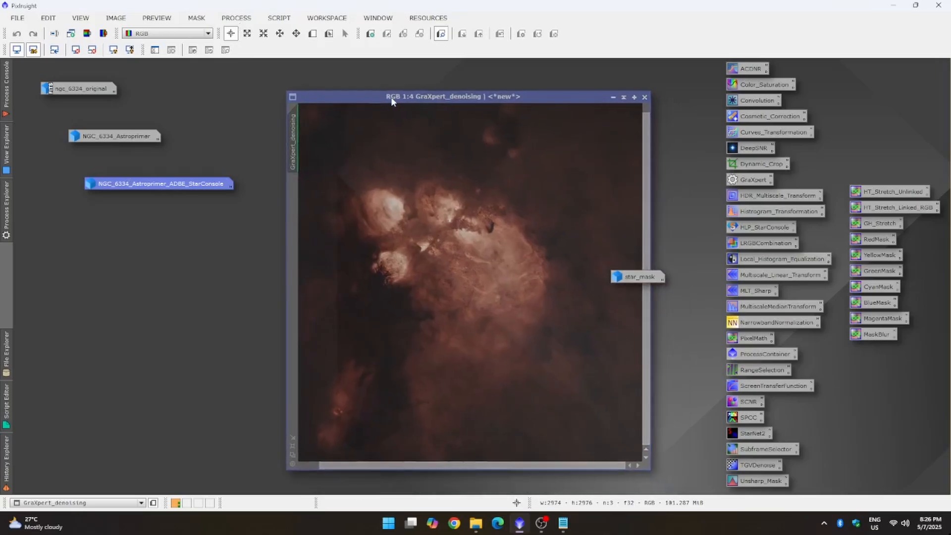
{"action": "left_click_drag", "start_coordinate": [639, 278], "coordinate": [200, 271]}
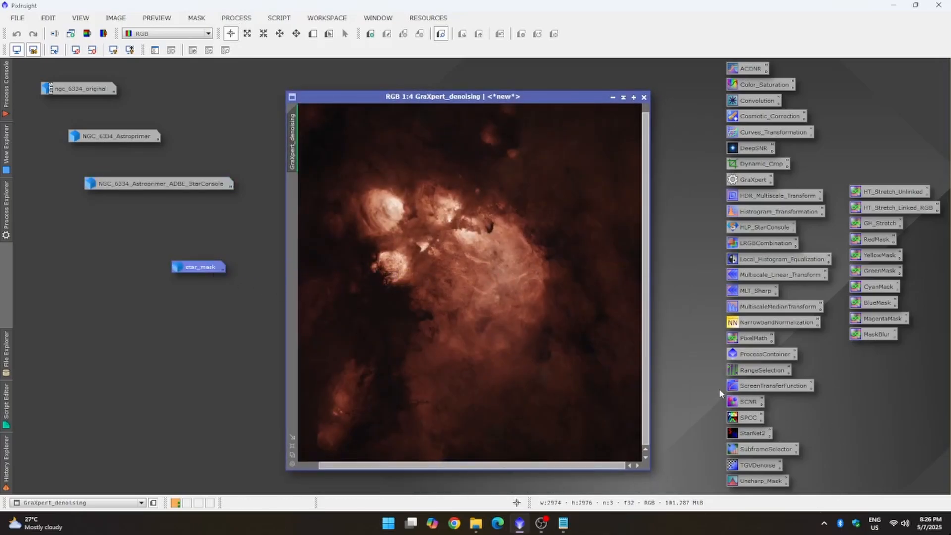
{"action": "double_click", "coordinate": [766, 386]}
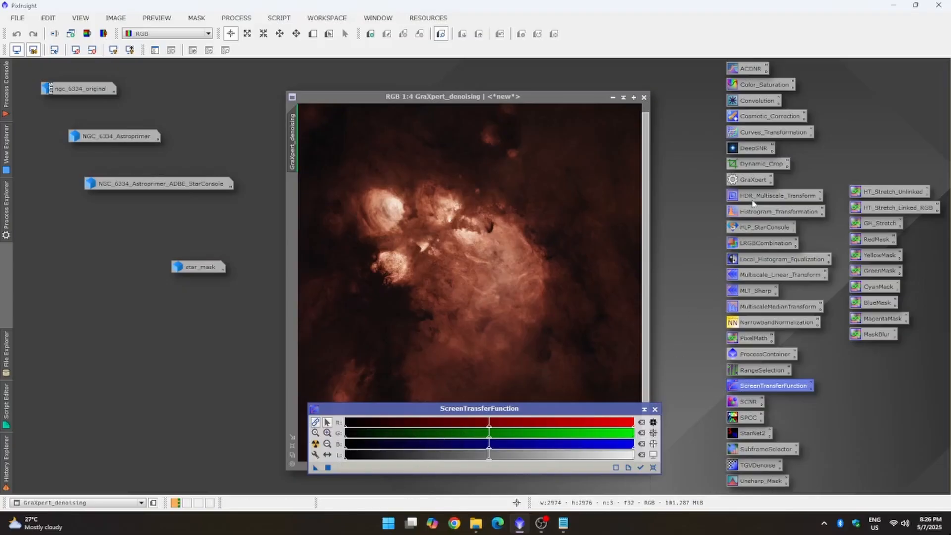
{"action": "double_click", "coordinate": [754, 213]}
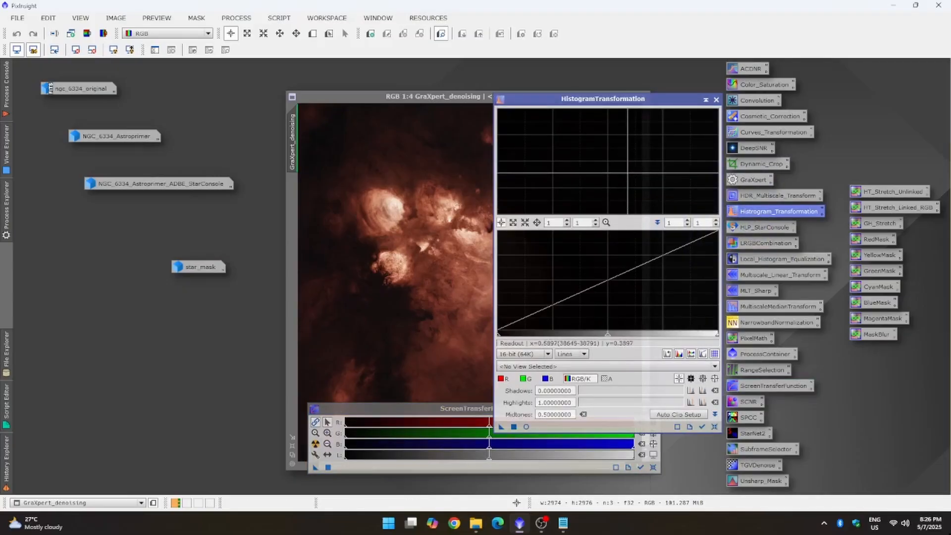
{"action": "left_click", "coordinate": [716, 99]}
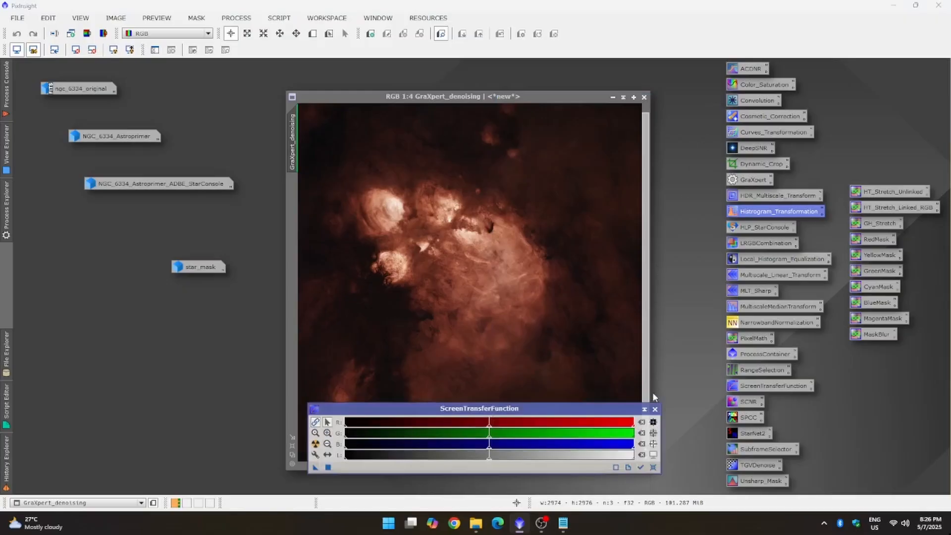
{"action": "left_click", "coordinate": [655, 409]}
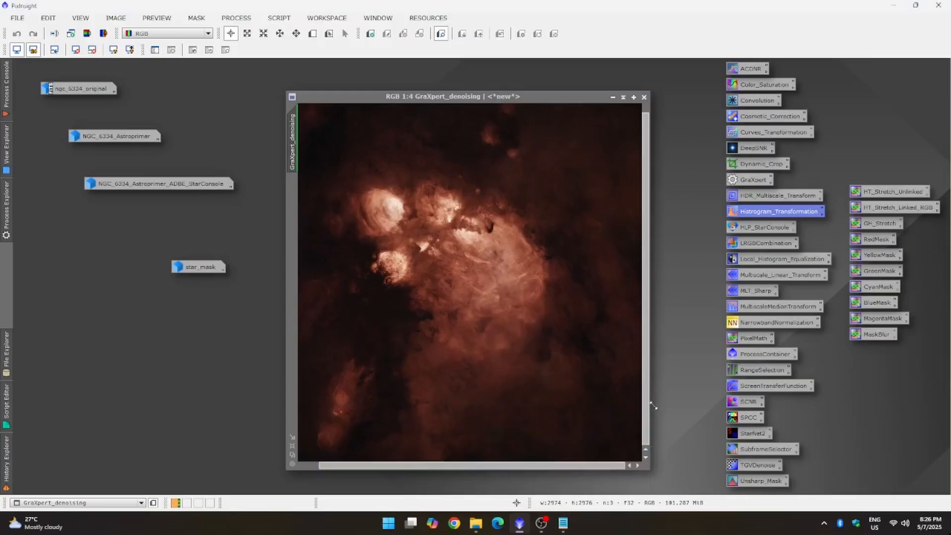
{"action": "left_click", "coordinate": [280, 19]}
{"action": "mouse_move", "coordinate": [312, 92]}
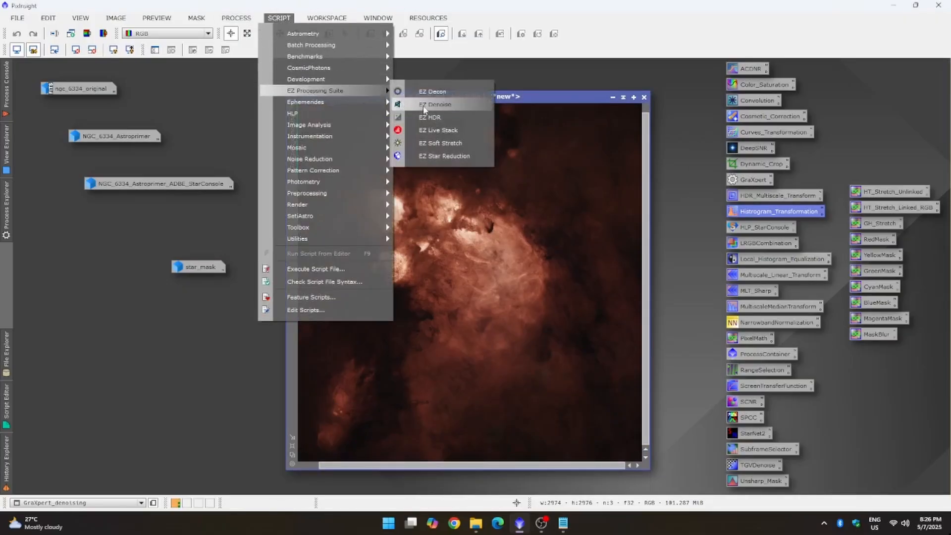
{"action": "left_click", "coordinate": [465, 143]}
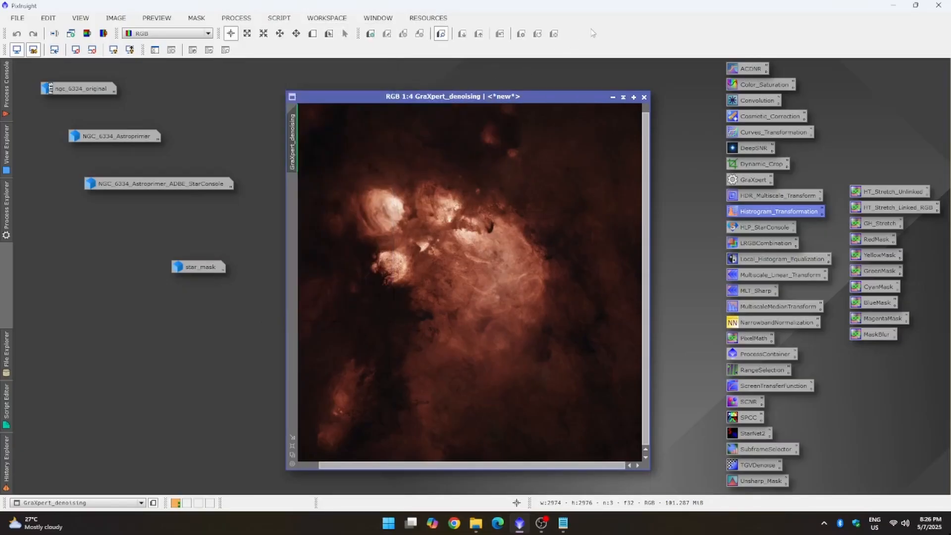
Step: Launch the SetiAstro Statistical Stretch script and choose GraXpert_denoising as the image to stretch
{"action": "left_click_drag", "start_coordinate": [428, 97], "coordinate": [351, 91]}
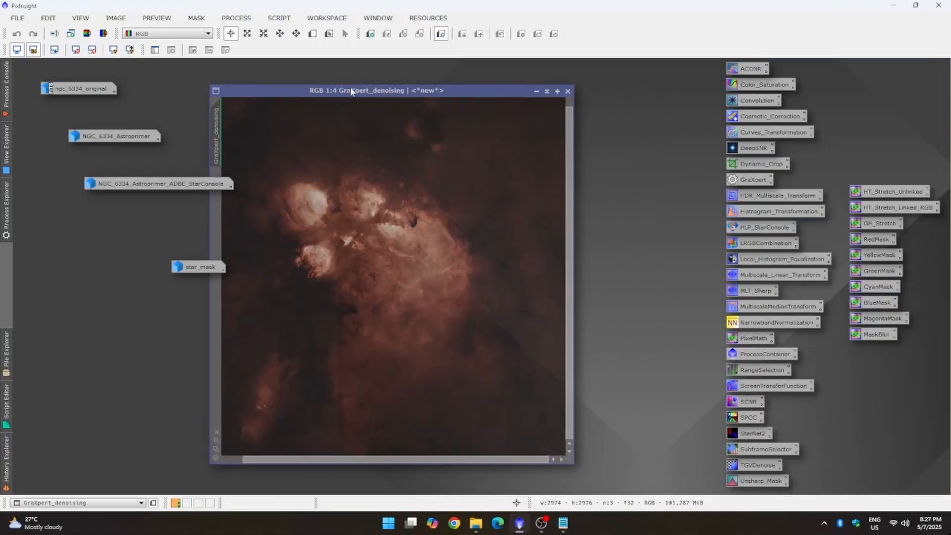
{"action": "left_click", "coordinate": [279, 18]}
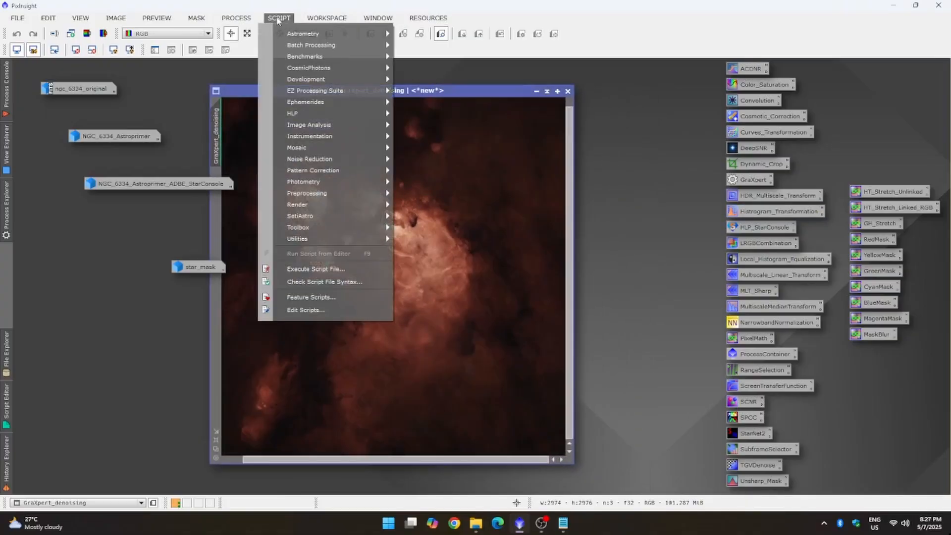
{"action": "mouse_move", "coordinate": [322, 218]}
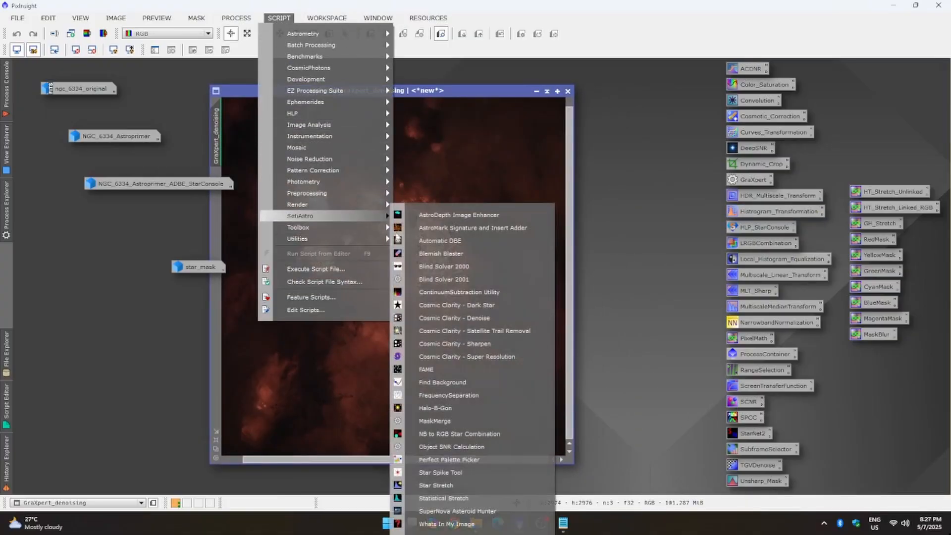
{"action": "left_click", "coordinate": [444, 499]}
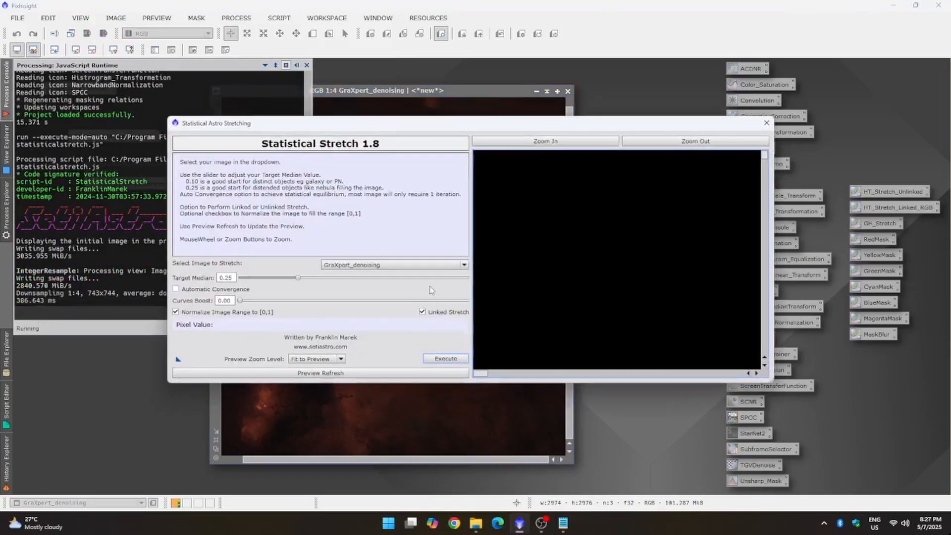
{"action": "left_click_drag", "start_coordinate": [315, 129], "coordinate": [364, 132]}
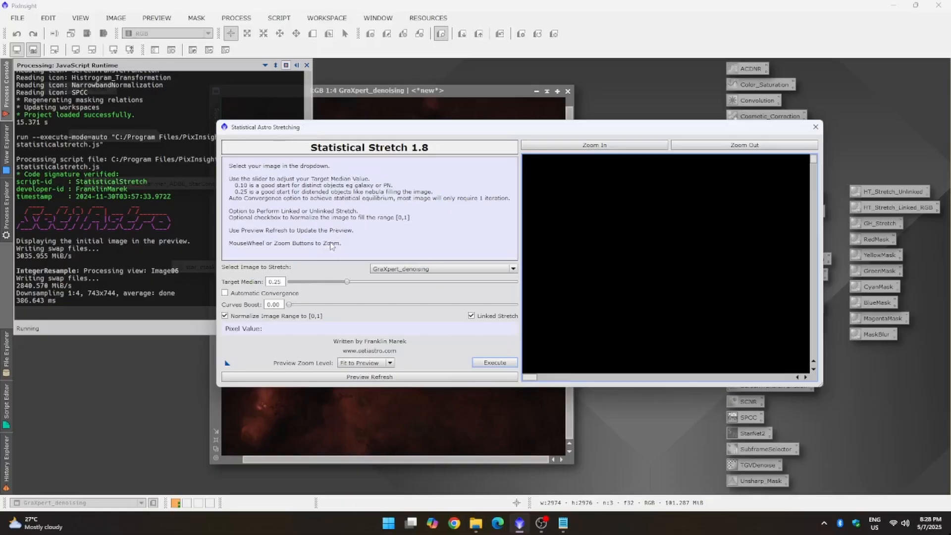
{"action": "left_click", "coordinate": [427, 270]}
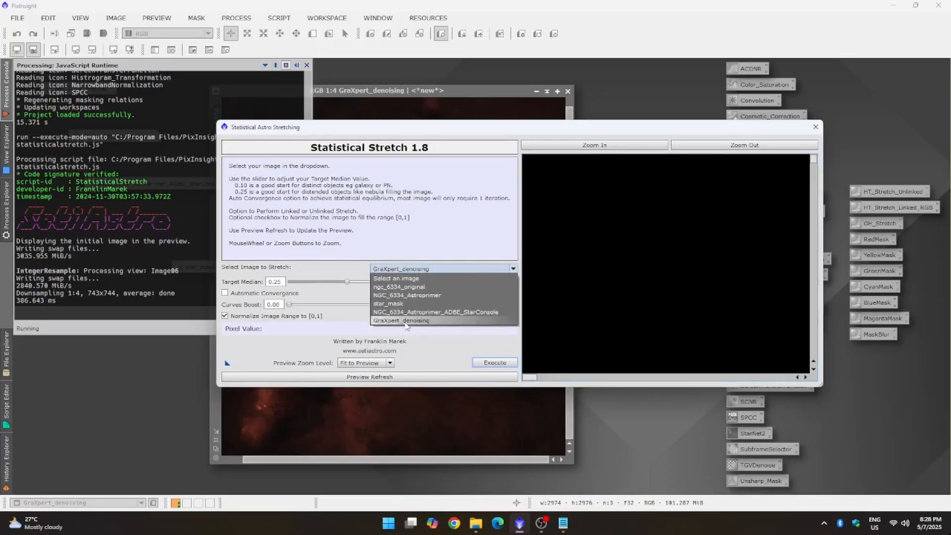
{"action": "left_click", "coordinate": [407, 320]}
Step: Reposition the Statistical Stretch dialog and enlarge it to give the nebula preview more room
{"action": "left_click_drag", "start_coordinate": [317, 126], "coordinate": [543, 142]}
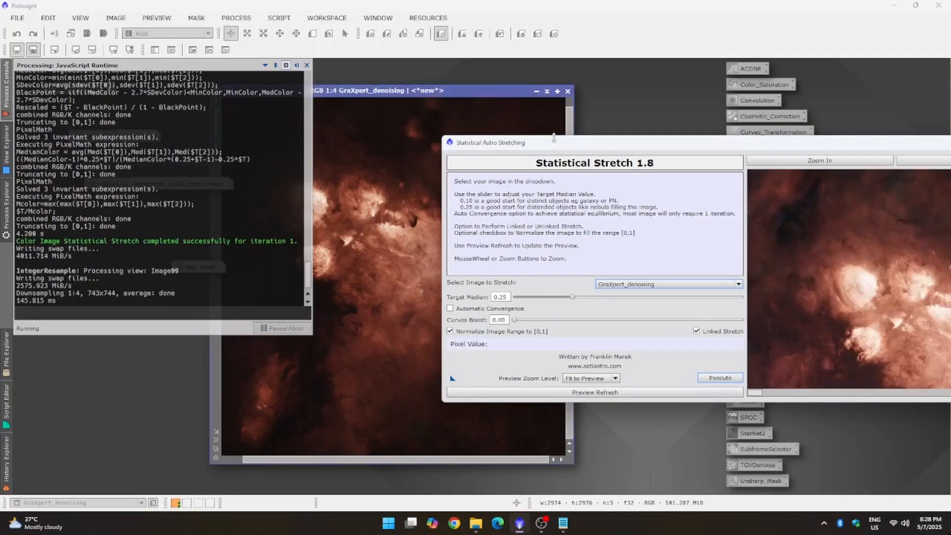
{"action": "left_click_drag", "start_coordinate": [553, 147], "coordinate": [393, 141]}
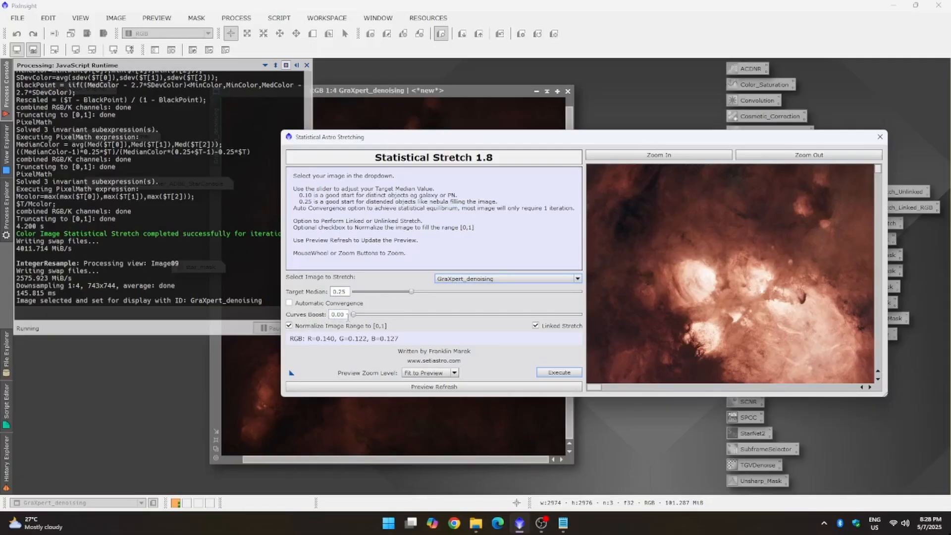
{"action": "left_click_drag", "start_coordinate": [454, 137], "coordinate": [421, 123]}
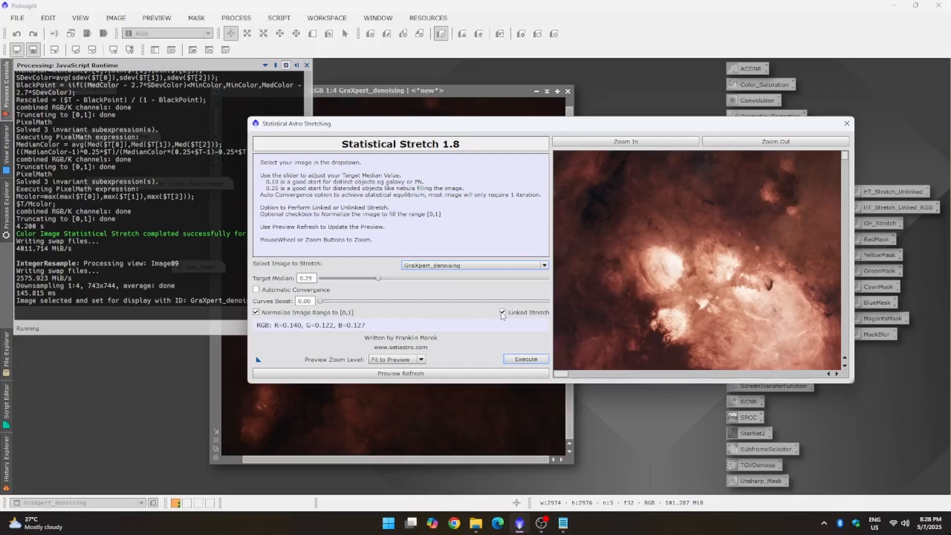
{"action": "left_click", "coordinate": [424, 374]}
{"action": "left_click_drag", "start_coordinate": [847, 384], "coordinate": [921, 478]}
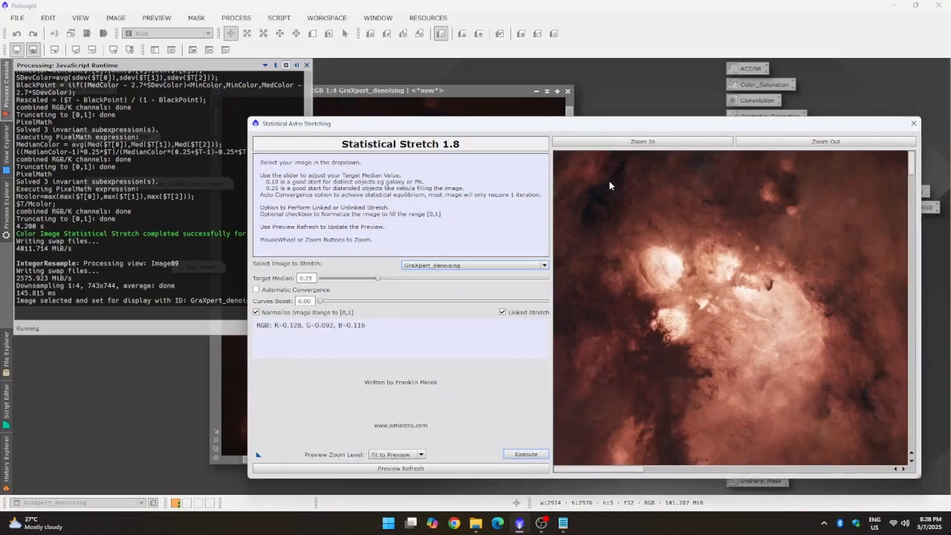
{"action": "left_click_drag", "start_coordinate": [584, 130], "coordinate": [419, 72]}
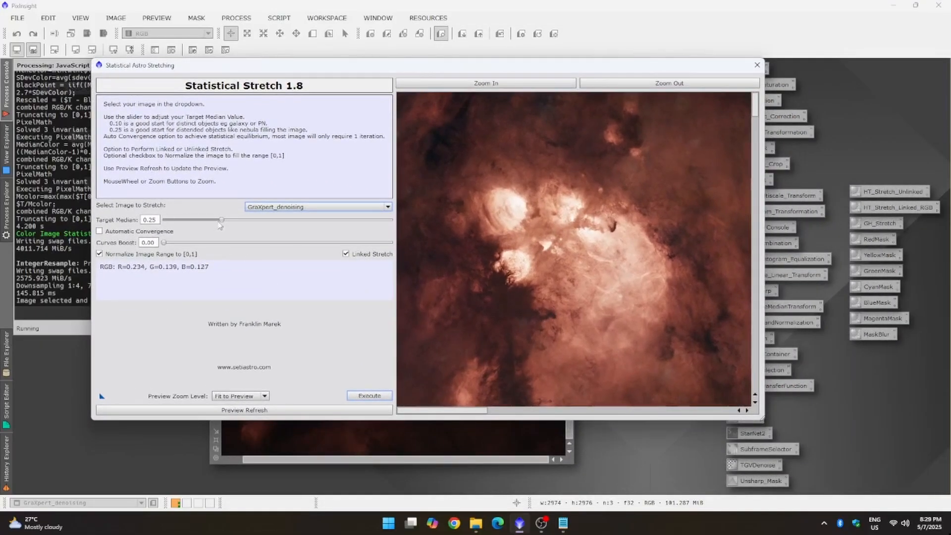
Step: Preview the stretch with a target median of 0.58, and return to a target median of 0.25 with a refreshed preview
{"action": "left_click_drag", "start_coordinate": [221, 221], "coordinate": [296, 225]}
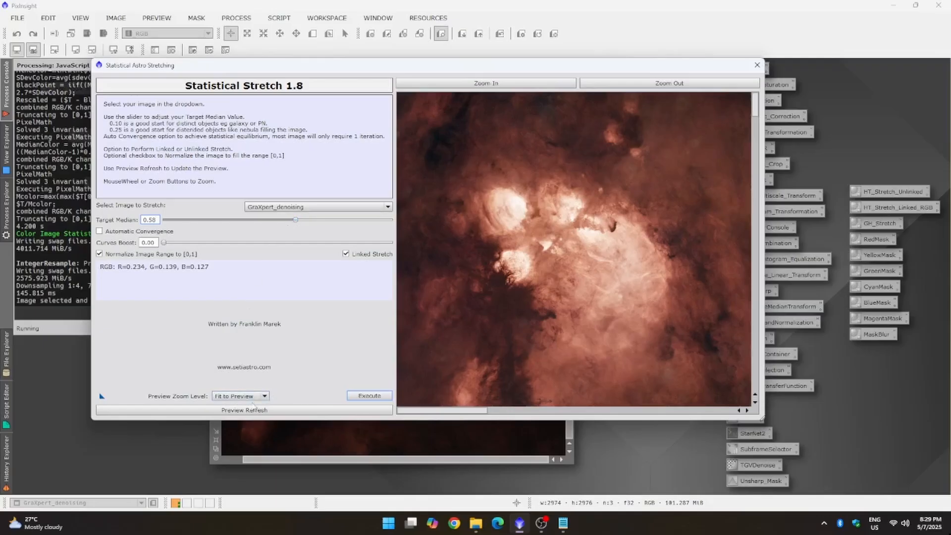
{"action": "left_click", "coordinate": [254, 409]}
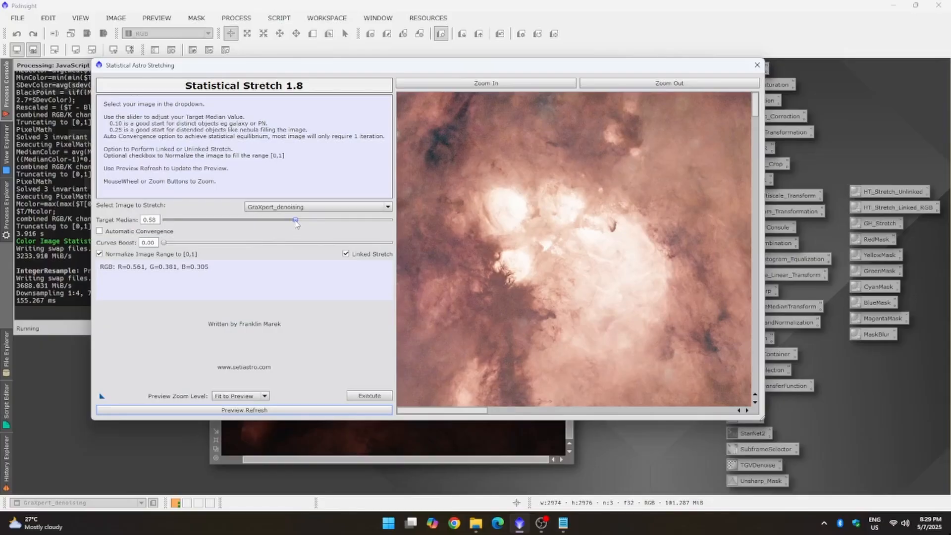
{"action": "left_click_drag", "start_coordinate": [296, 220], "coordinate": [221, 224]}
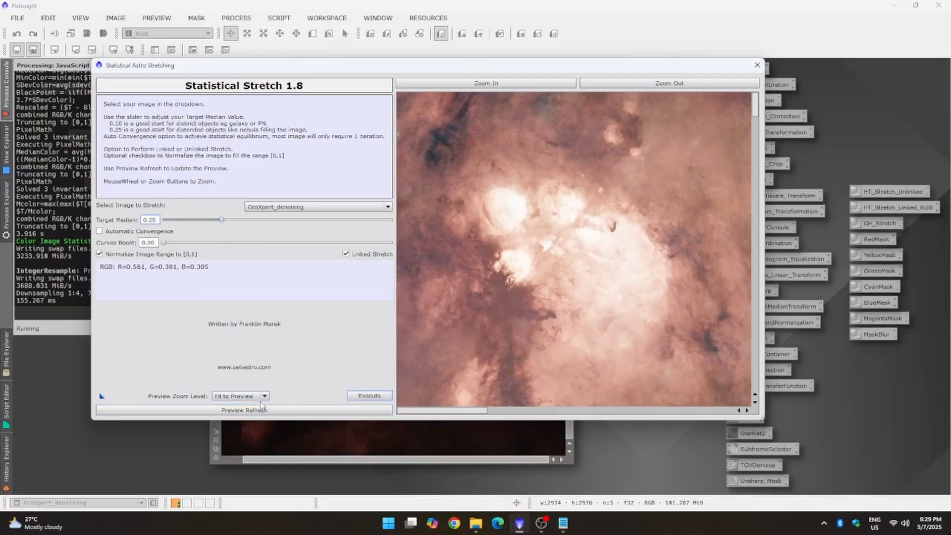
{"action": "left_click", "coordinate": [241, 411]}
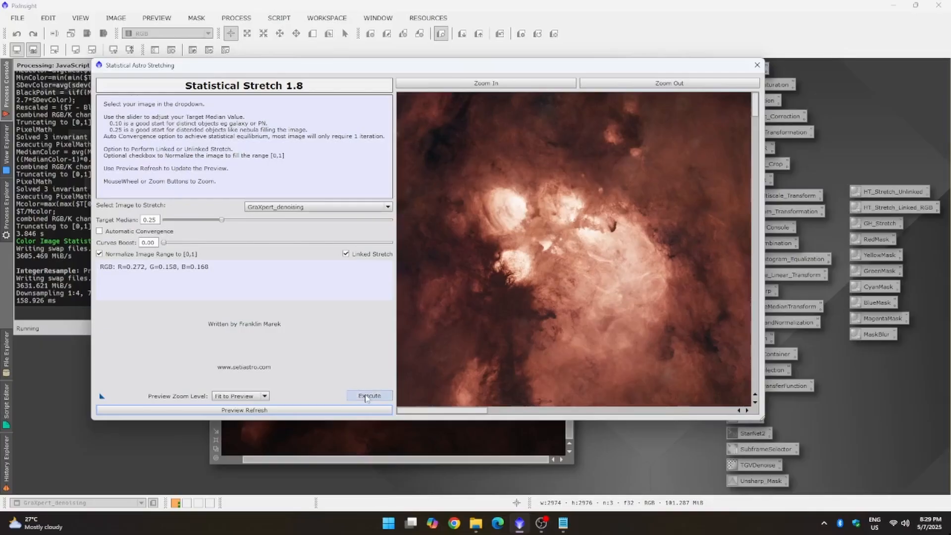
Step: Apply the linked stretch with target median 0.25 to GraXpert_denoising, close the script, and reposition the stretched image
{"action": "left_click", "coordinate": [367, 398]}
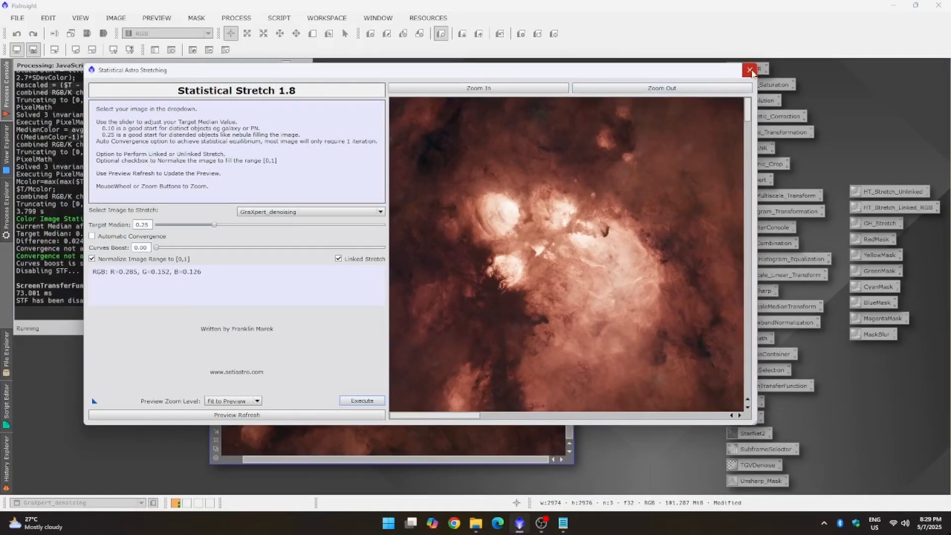
{"action": "left_click", "coordinate": [619, 88]}
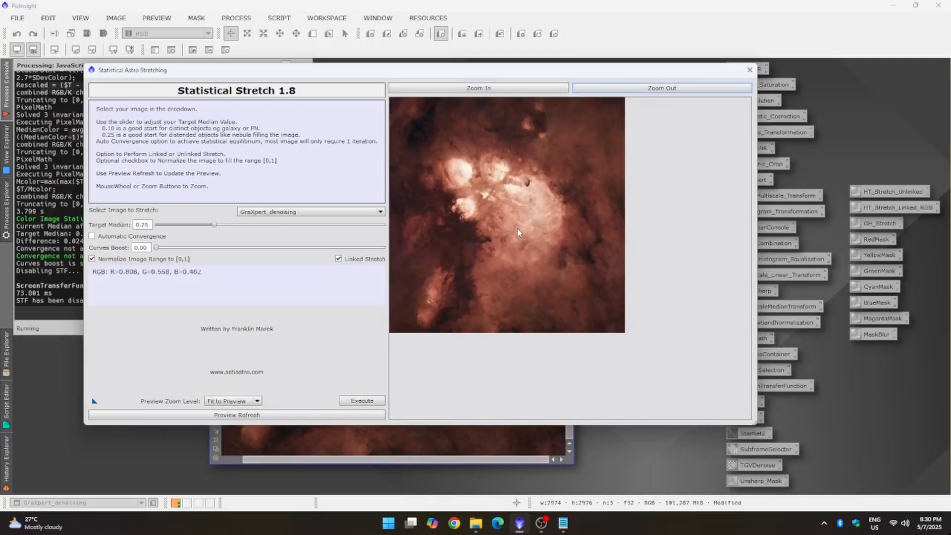
{"action": "left_click", "coordinate": [750, 71]}
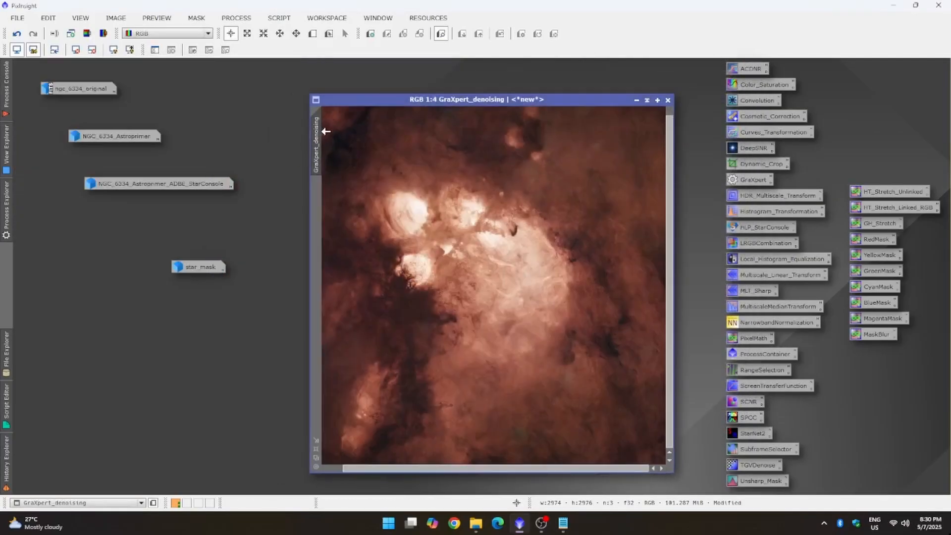
{"action": "mouse_move", "coordinate": [320, 124]}
{"action": "left_click_drag", "start_coordinate": [447, 100], "coordinate": [417, 79]}
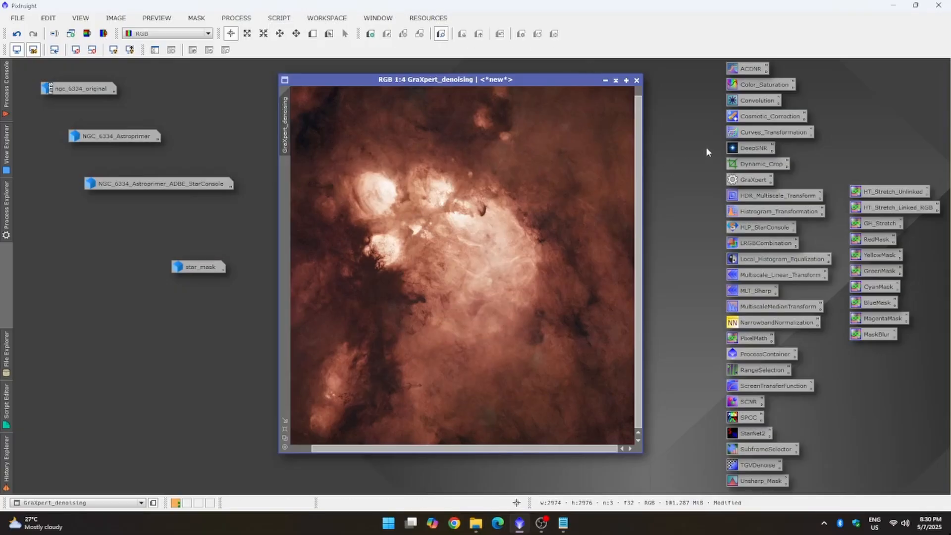
Step: Open CurvesTransformation, reset its settings, and show a real-time preview of GraXpert_denoising beside it
{"action": "left_click", "coordinate": [762, 135]}
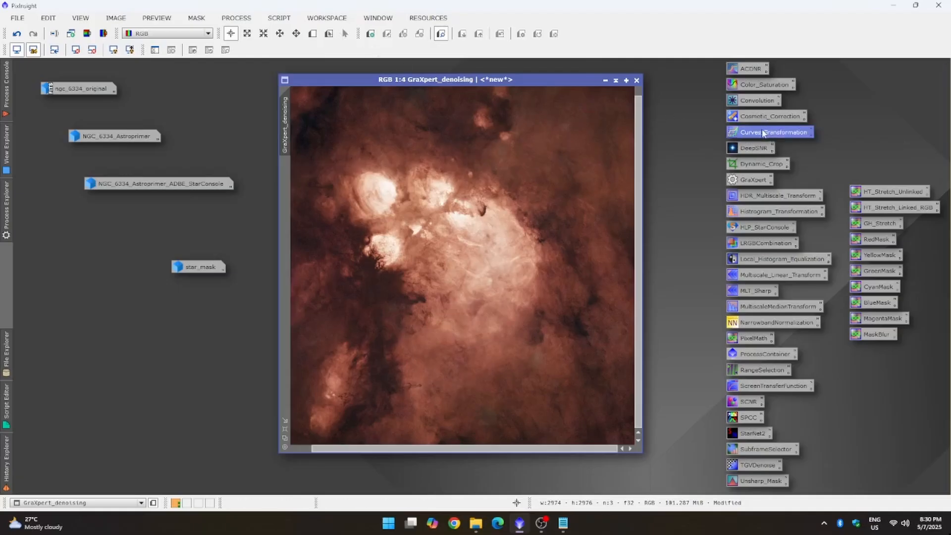
{"action": "left_click", "coordinate": [238, 18]}
{"action": "mouse_move", "coordinate": [312, 16]}
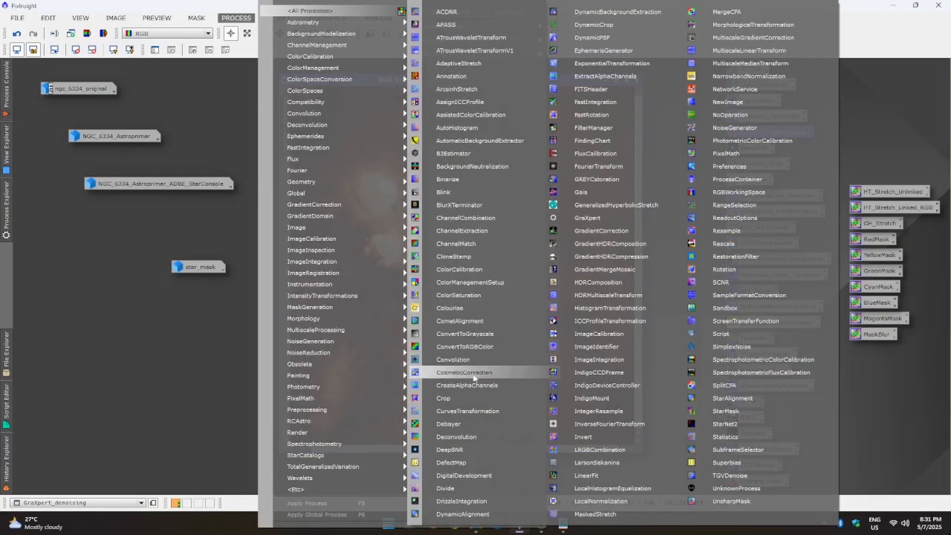
{"action": "left_click", "coordinate": [475, 411]}
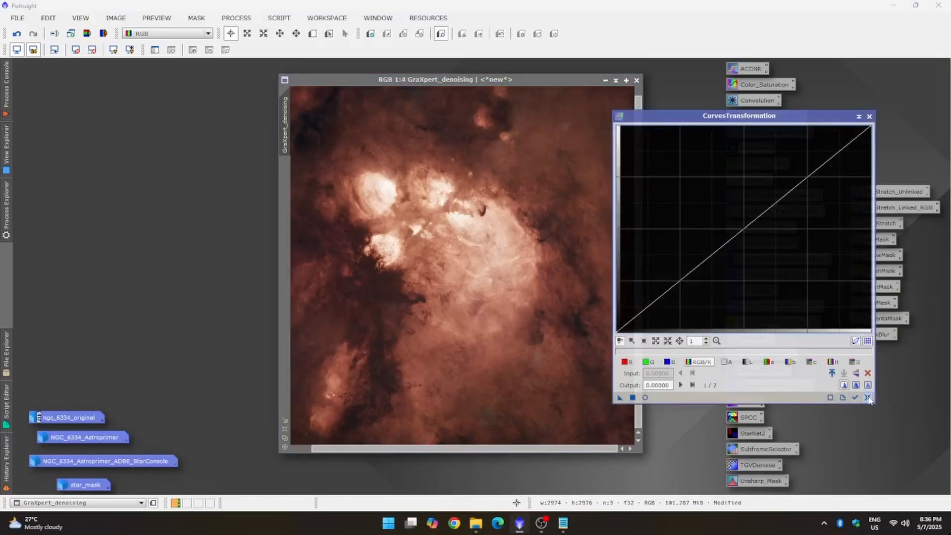
{"action": "left_click", "coordinate": [867, 398]}
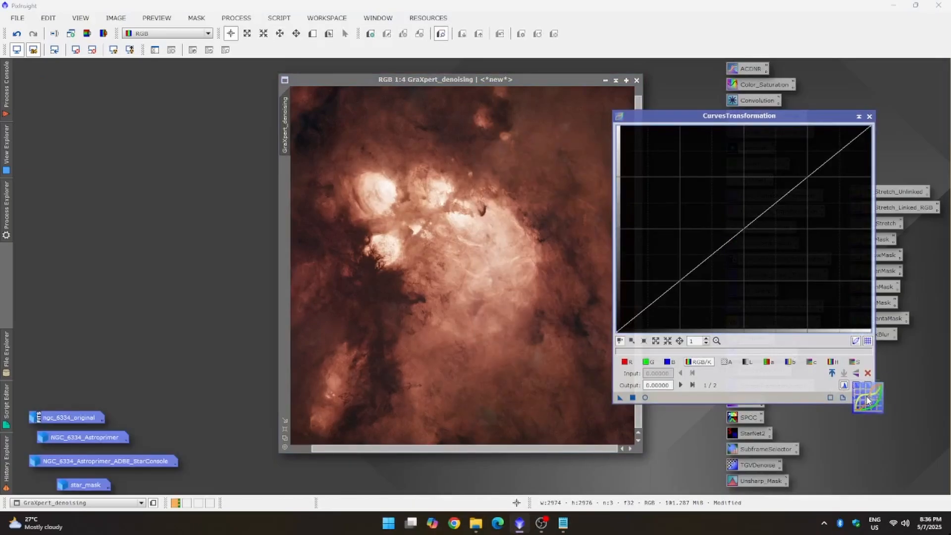
{"action": "left_click", "coordinate": [645, 398]}
{"action": "left_click_drag", "start_coordinate": [273, 97], "coordinate": [253, 98]}
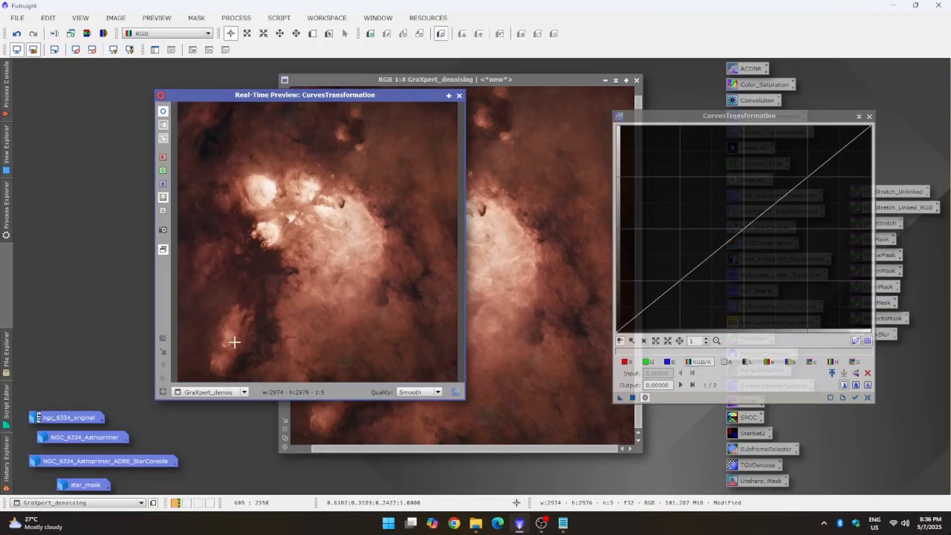
Step: Sample pixel values in the dark areas of the real-time preview to locate them on the curve
{"action": "left_click", "coordinate": [261, 325]}
{"action": "left_click_drag", "start_coordinate": [261, 324], "coordinate": [261, 324]}
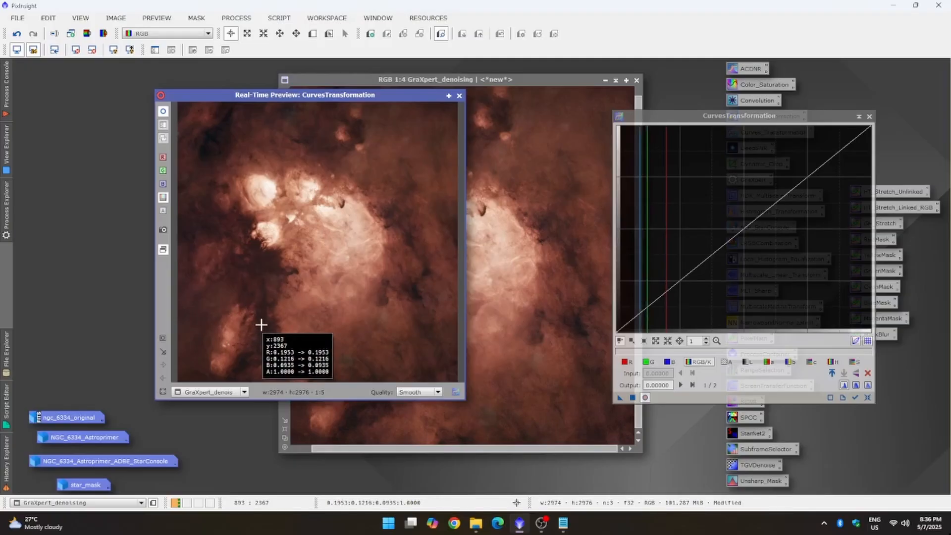
{"action": "left_click", "coordinate": [207, 133]}
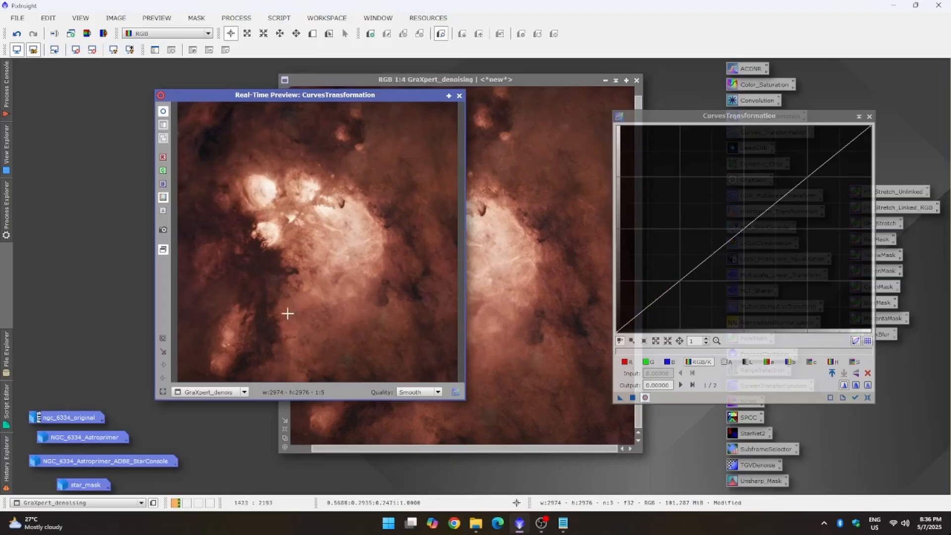
Step: Lower the sampled shadows and highlights on the RGB/K curve to about 0.15 at input 0.21 and 0.82 at input 0.89
{"action": "left_click", "coordinate": [258, 317]}
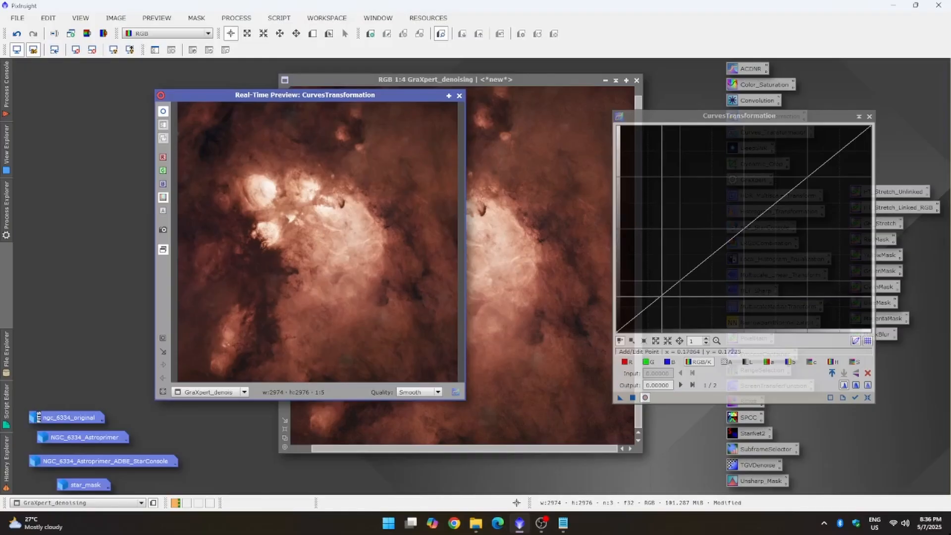
{"action": "left_click", "coordinate": [662, 296]}
{"action": "left_click_drag", "start_coordinate": [662, 297], "coordinate": [668, 302]}
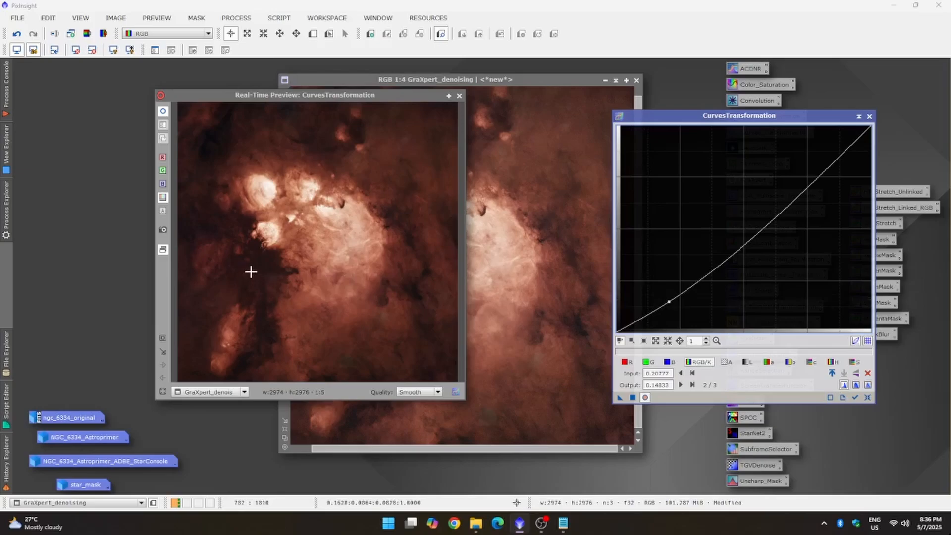
{"action": "left_click", "coordinate": [267, 189]}
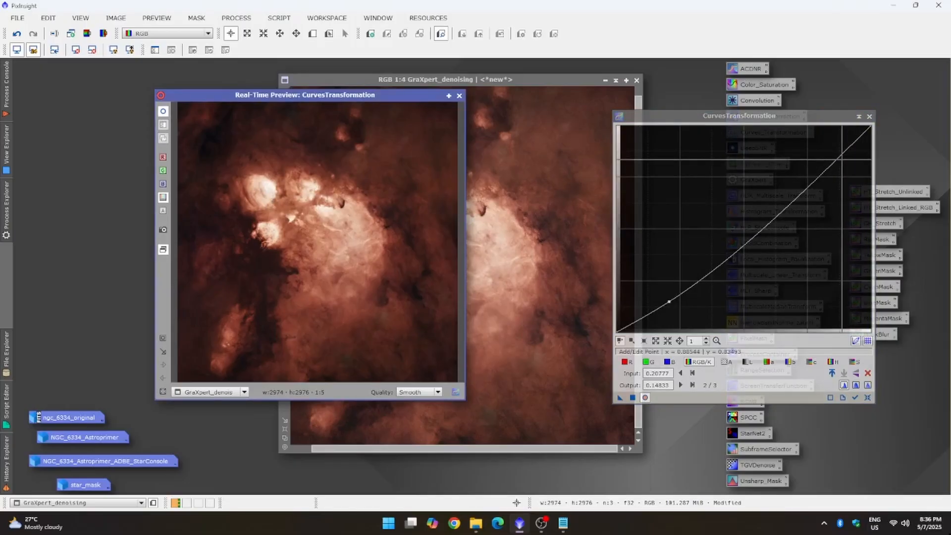
{"action": "left_click", "coordinate": [839, 159]}
{"action": "left_click_drag", "start_coordinate": [839, 159], "coordinate": [844, 163]}
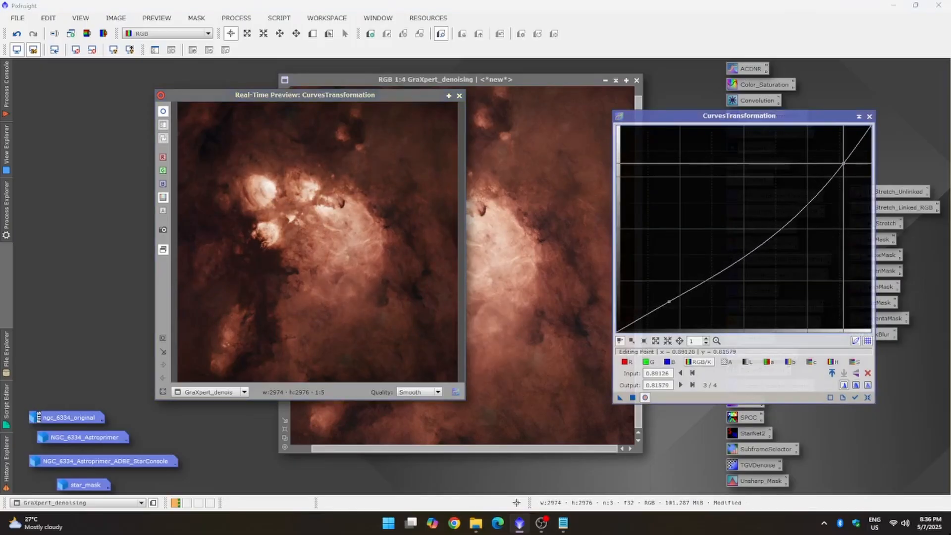
Step: Set a midtone point near 0.54/0.50, lower the highlight point to about 0.90/0.78, and apply the curve to GraXpert_denoising, resetting the curve
{"action": "left_click", "coordinate": [311, 259]}
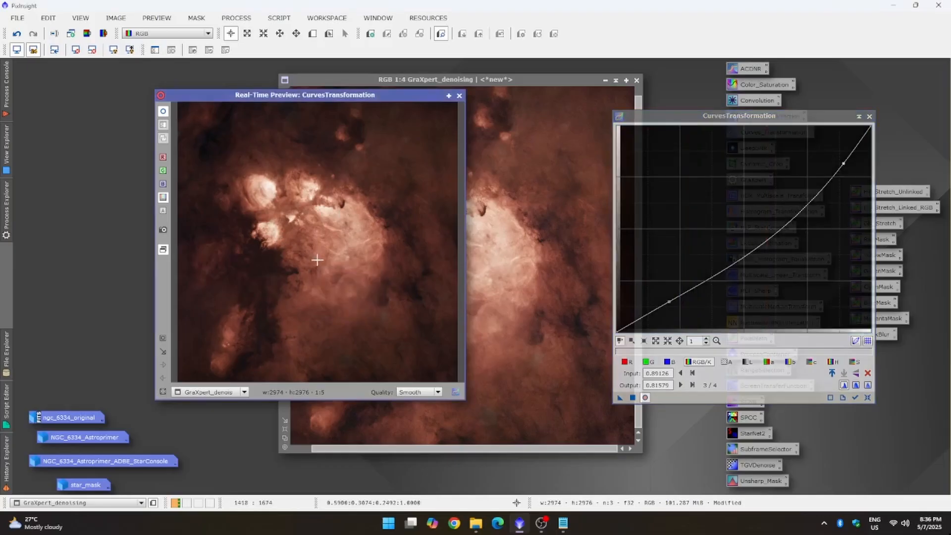
{"action": "left_click", "coordinate": [767, 239]}
{"action": "left_click_drag", "start_coordinate": [767, 239], "coordinate": [755, 230]}
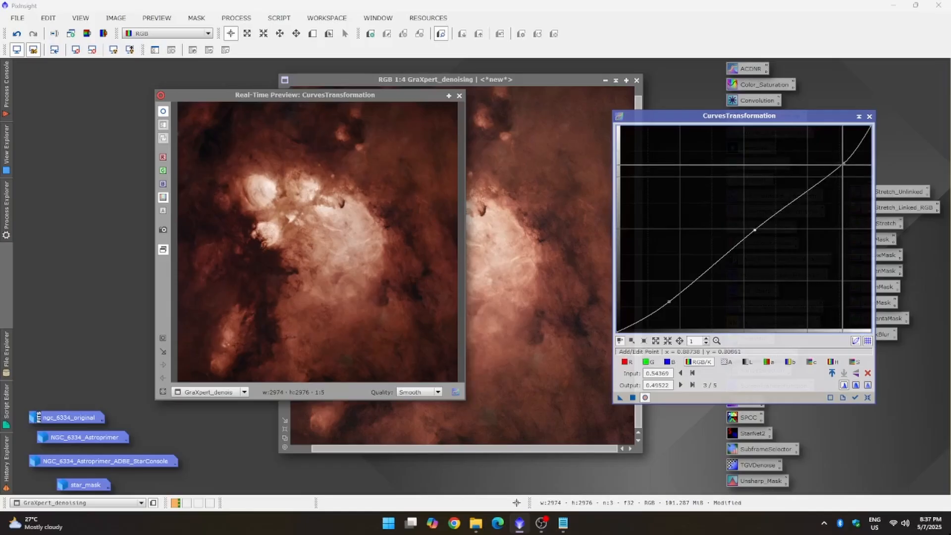
{"action": "left_click_drag", "start_coordinate": [843, 164], "coordinate": [846, 172]}
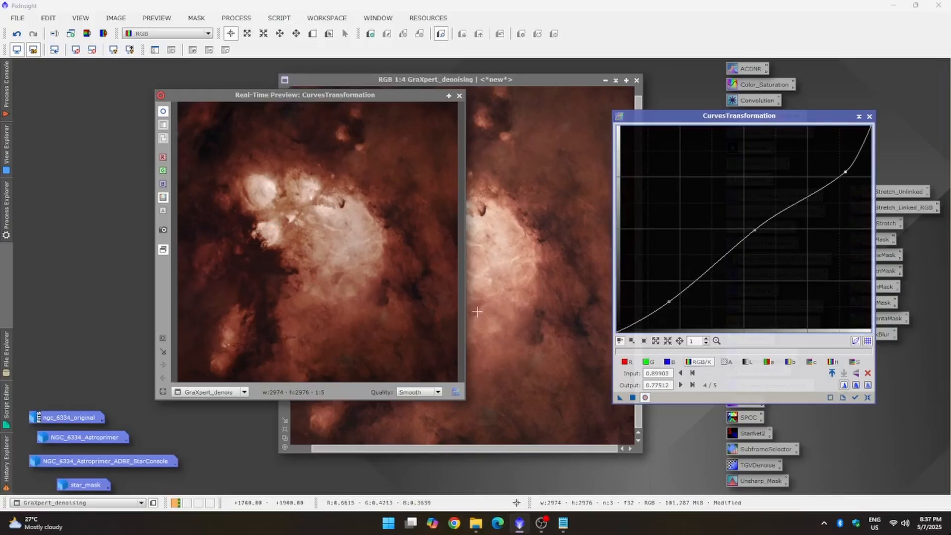
{"action": "left_click", "coordinate": [633, 398]}
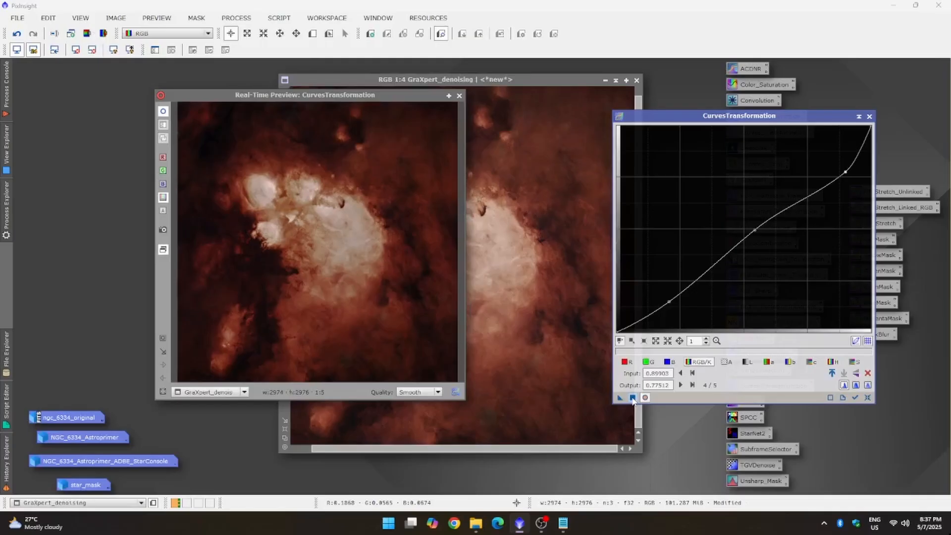
{"action": "left_click", "coordinate": [868, 398]}
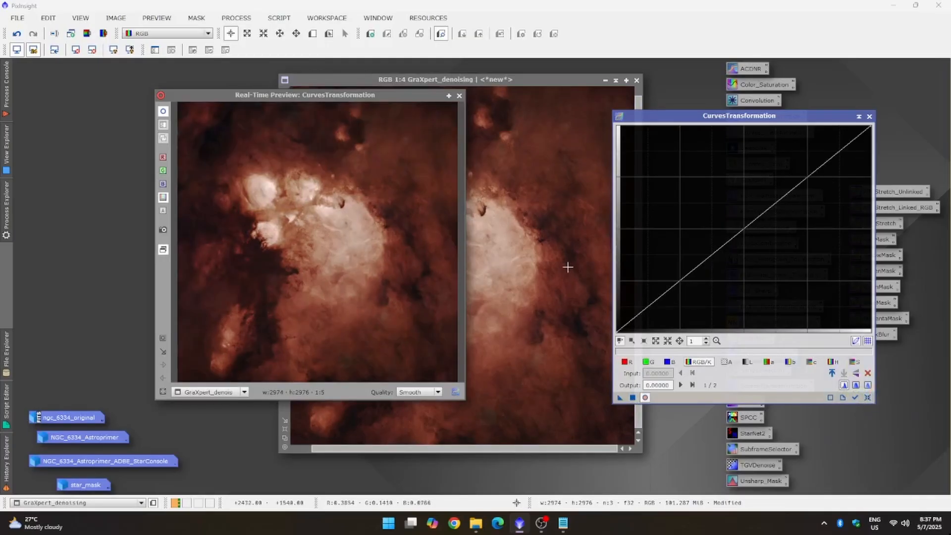
Step: Try a strong contrast curve with heavily lowered shadows and an upper-midtone point near input 0.64, output 0.54, and reset it
{"action": "left_click", "coordinate": [264, 276]}
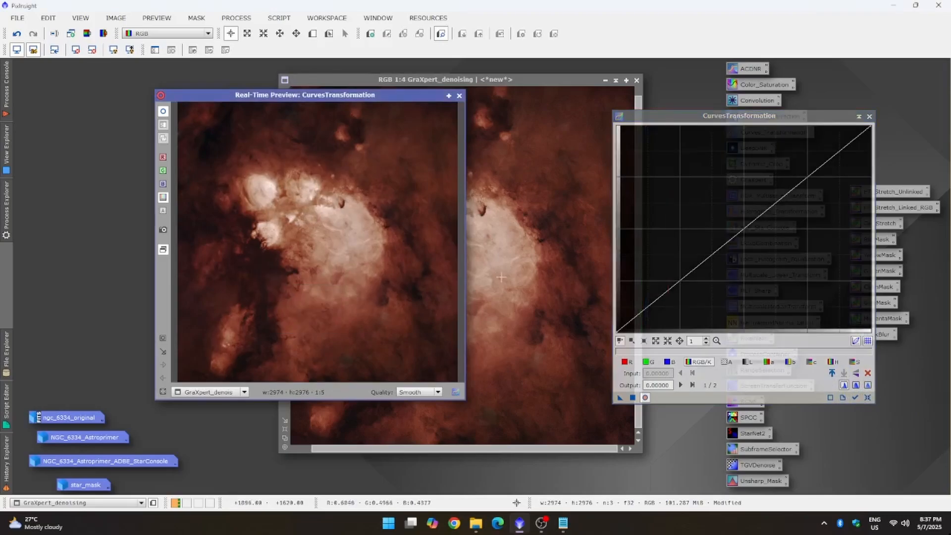
{"action": "left_click", "coordinate": [674, 285]}
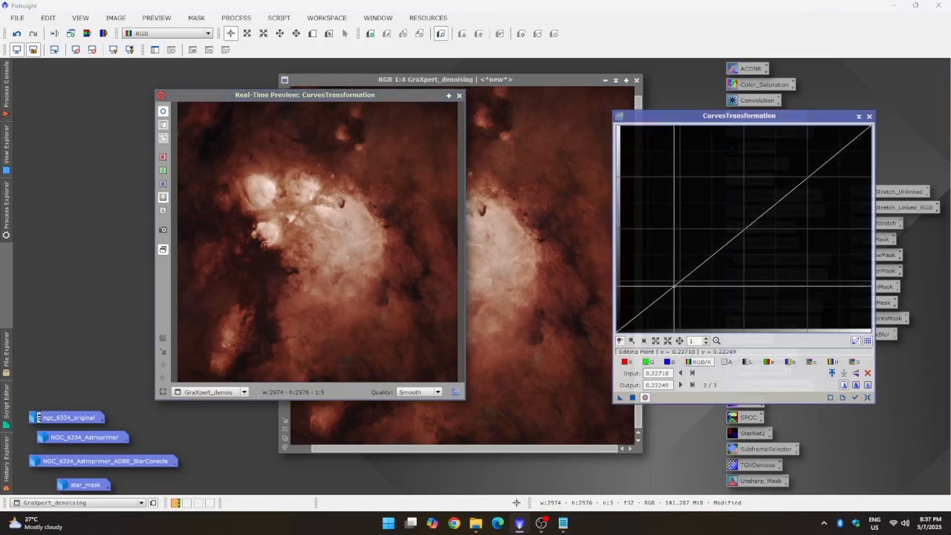
{"action": "left_click_drag", "start_coordinate": [674, 286], "coordinate": [682, 291]}
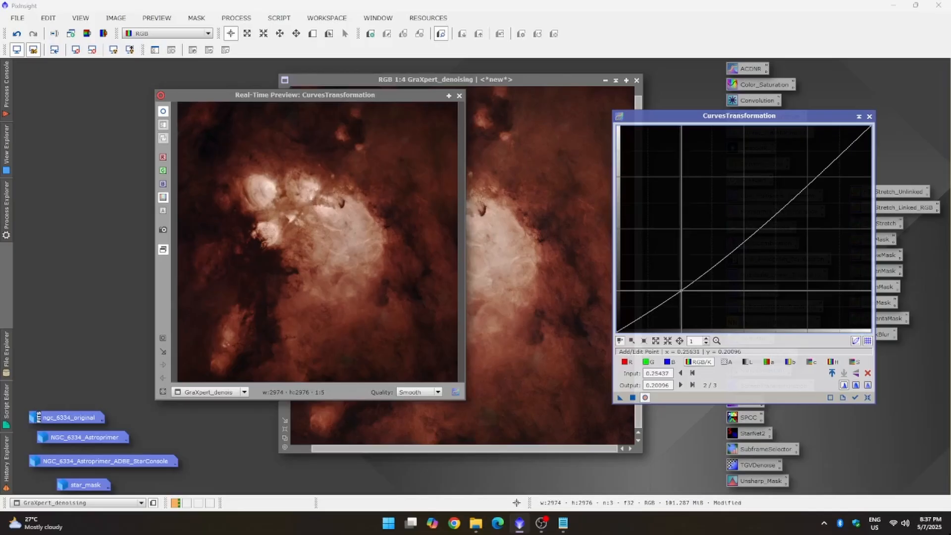
{"action": "left_click_drag", "start_coordinate": [681, 290], "coordinate": [698, 307]}
{"action": "left_click_drag", "start_coordinate": [757, 254], "coordinate": [779, 220]}
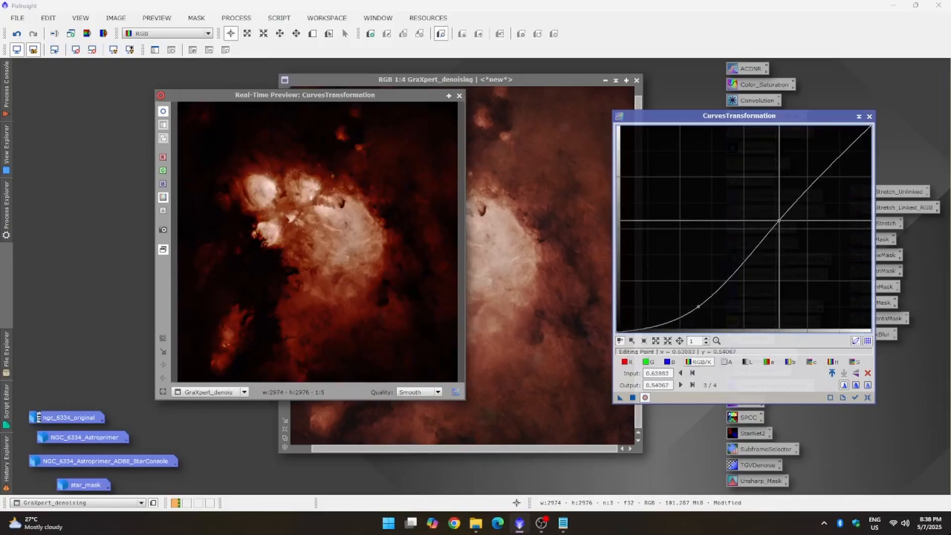
{"action": "left_click", "coordinate": [867, 398]}
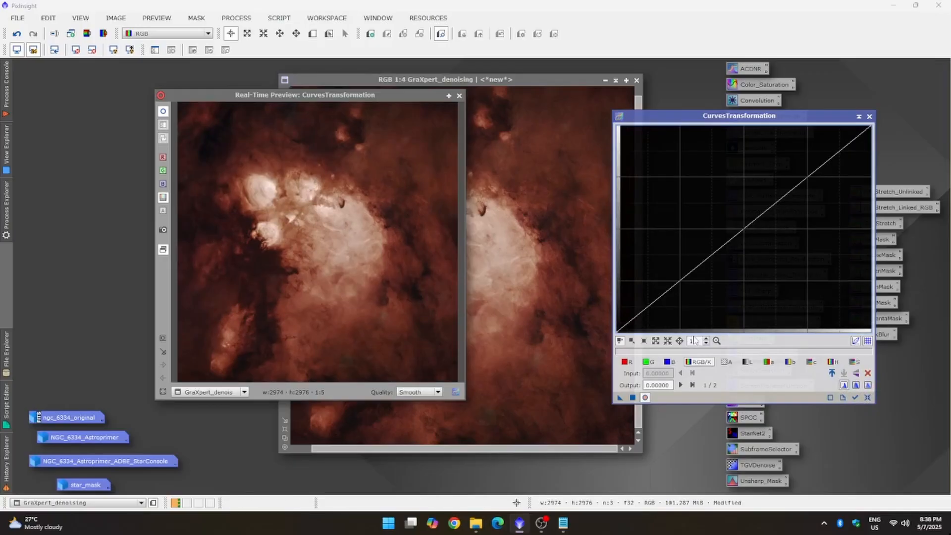
Step: Shape an RGB/K contrast curve with a shadow point near 0.25/0.18 and a midtone point near 0.48/0.48 based on sampled nebula pixels
{"action": "left_click_drag", "start_coordinate": [676, 286], "coordinate": [679, 291]}
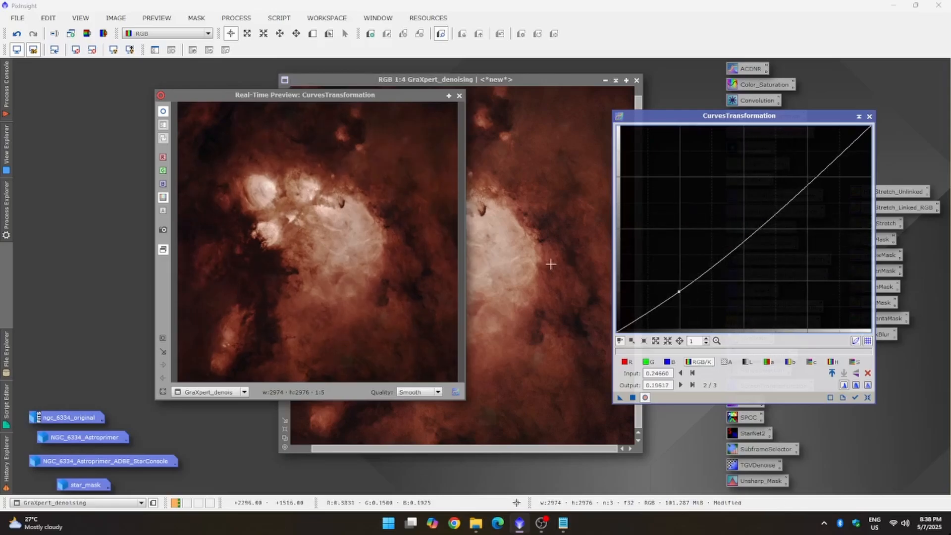
{"action": "left_click", "coordinate": [307, 314]}
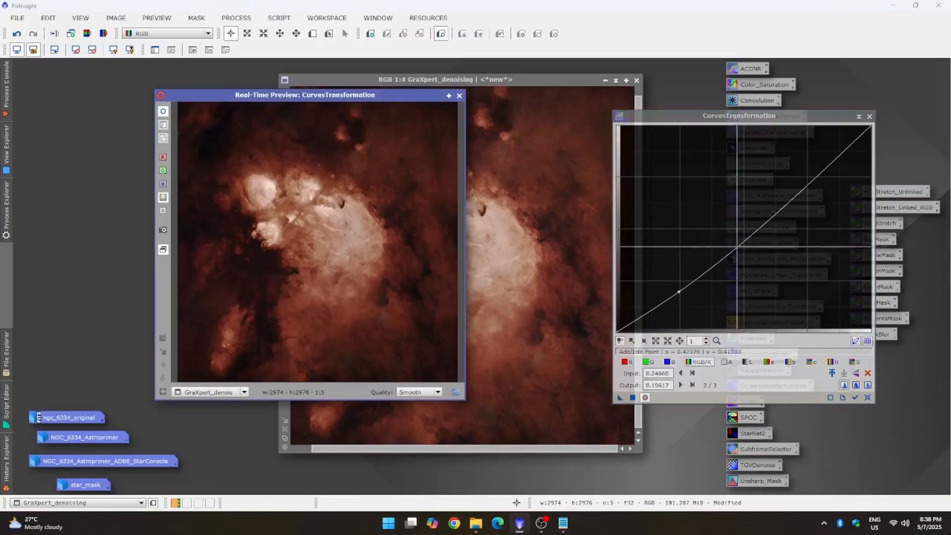
{"action": "left_click", "coordinate": [736, 246]}
{"action": "left_click_drag", "start_coordinate": [737, 247], "coordinate": [740, 232]}
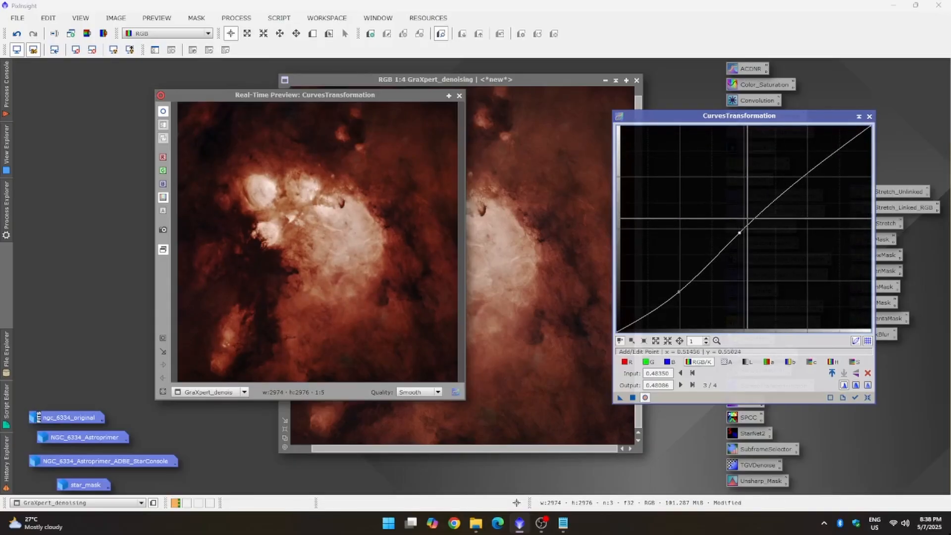
{"action": "left_click_drag", "start_coordinate": [679, 292], "coordinate": [681, 295]}
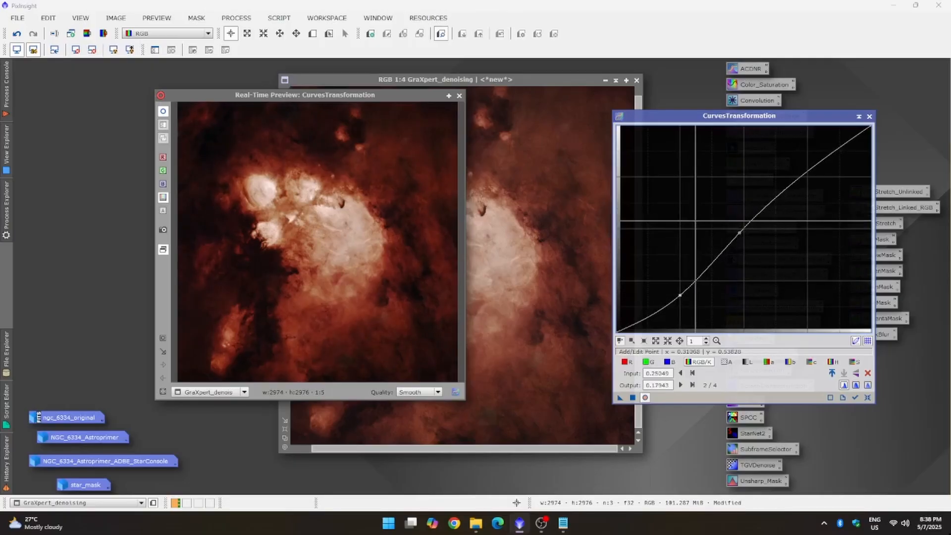
Step: Sample the bright core, pull the highlights down to about 0.87 at input 0.93, apply the curve to the image, and reset it
{"action": "left_click", "coordinate": [268, 188]}
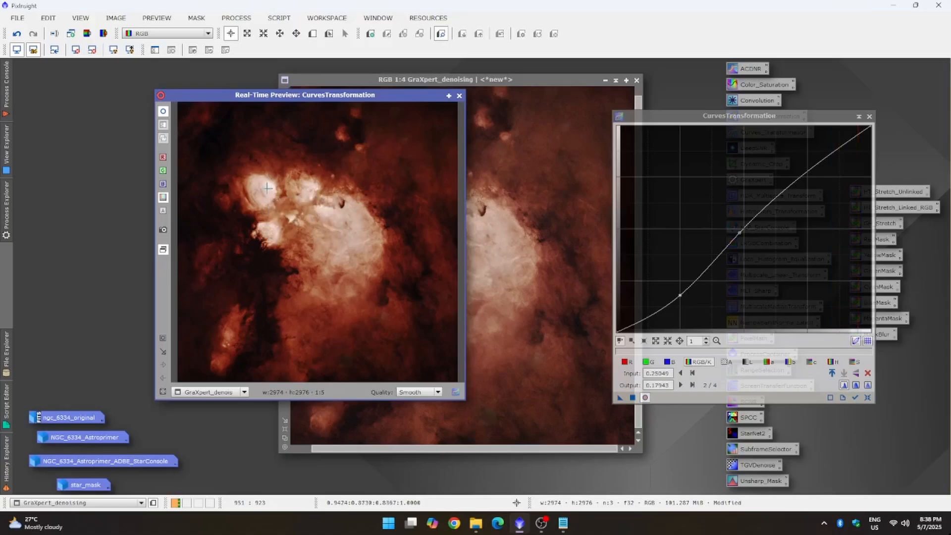
{"action": "left_click", "coordinate": [270, 190]}
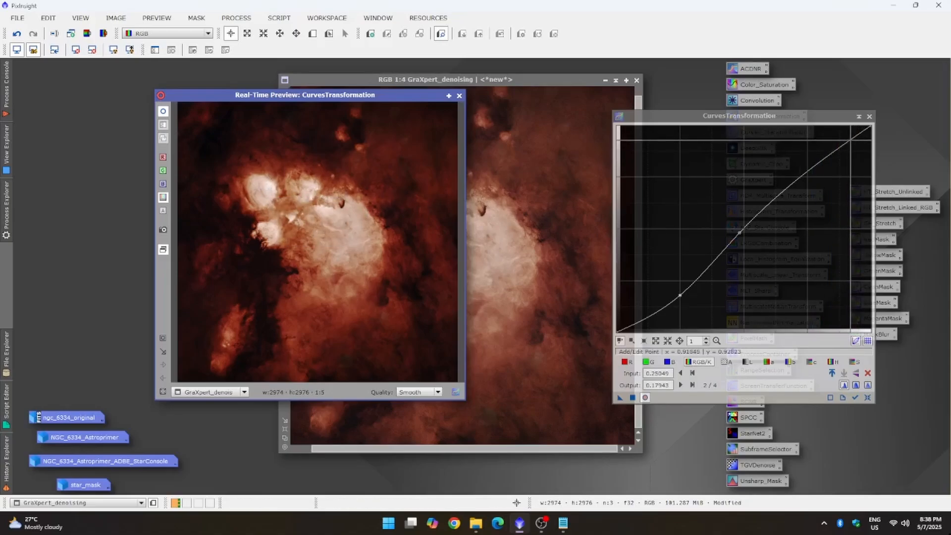
{"action": "left_click_drag", "start_coordinate": [852, 139], "coordinate": [854, 152]}
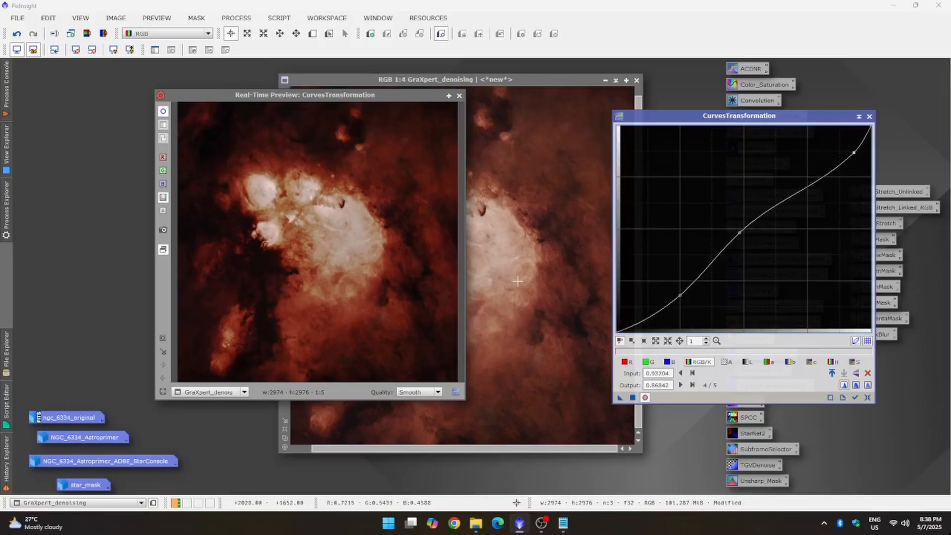
{"action": "left_click_drag", "start_coordinate": [633, 397], "coordinate": [628, 413]}
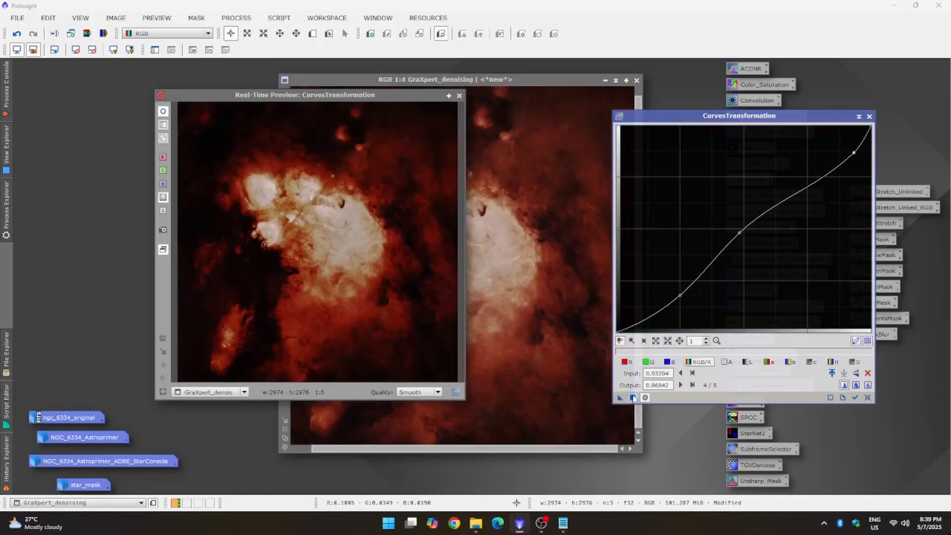
{"action": "left_click", "coordinate": [867, 398]}
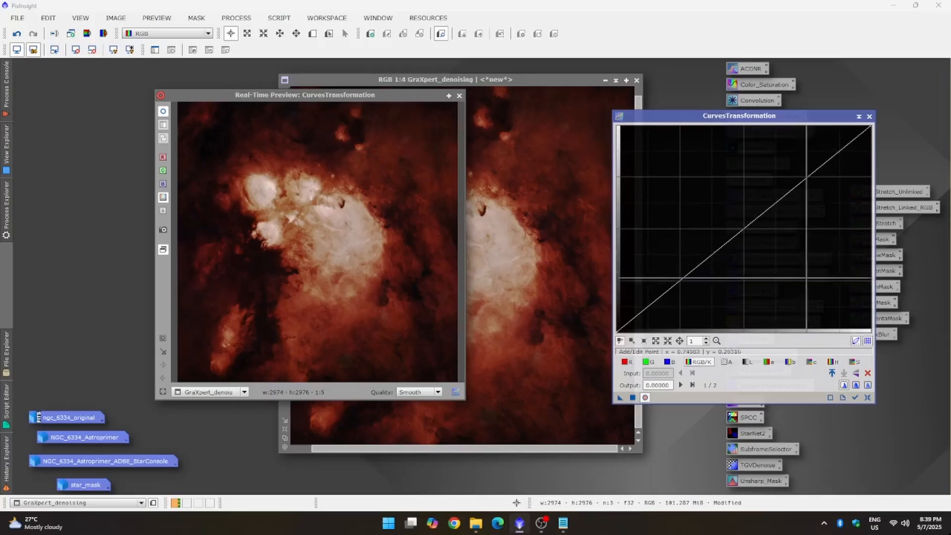
Step: Raise the saturation curve to about 0.47 at input 0.40, reset it, and apply a boost to about 0.55 at input 0.49
{"action": "left_click", "coordinate": [855, 362]}
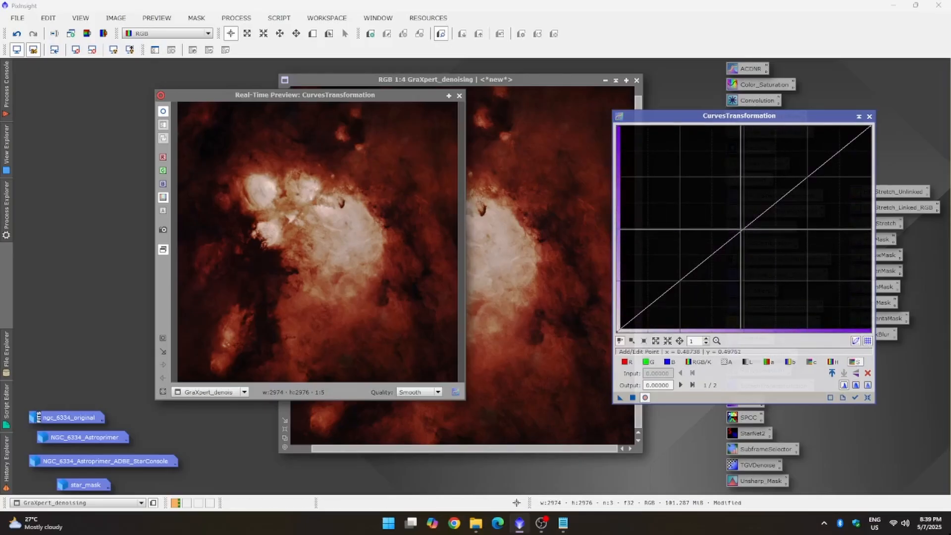
{"action": "left_click", "coordinate": [743, 227]}
{"action": "left_click_drag", "start_coordinate": [744, 227], "coordinate": [719, 235]}
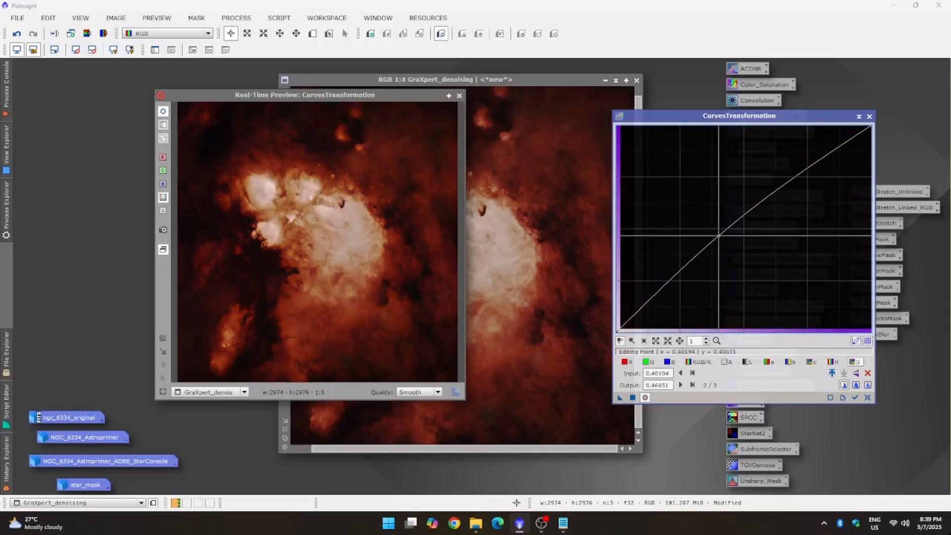
{"action": "left_click", "coordinate": [868, 398]}
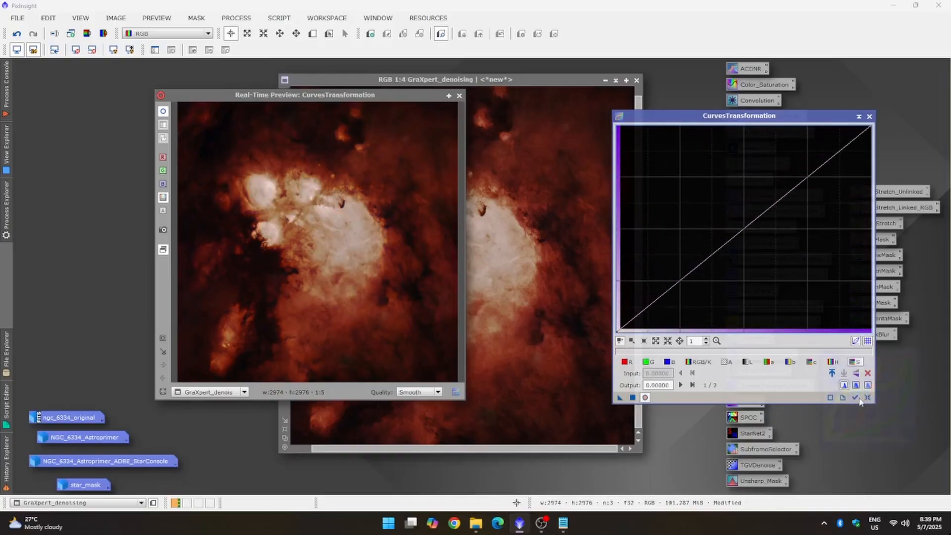
{"action": "left_click_drag", "start_coordinate": [746, 230], "coordinate": [743, 219]}
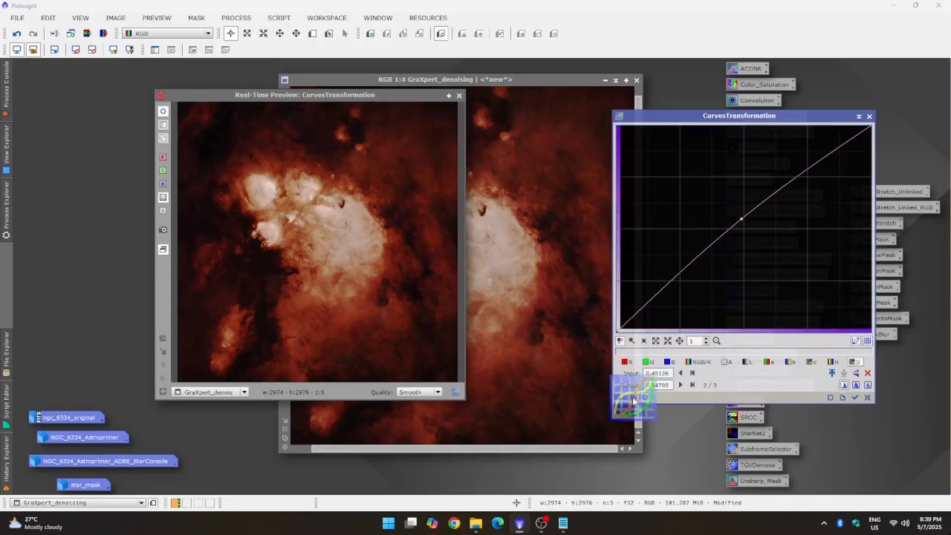
{"action": "left_click", "coordinate": [867, 398]}
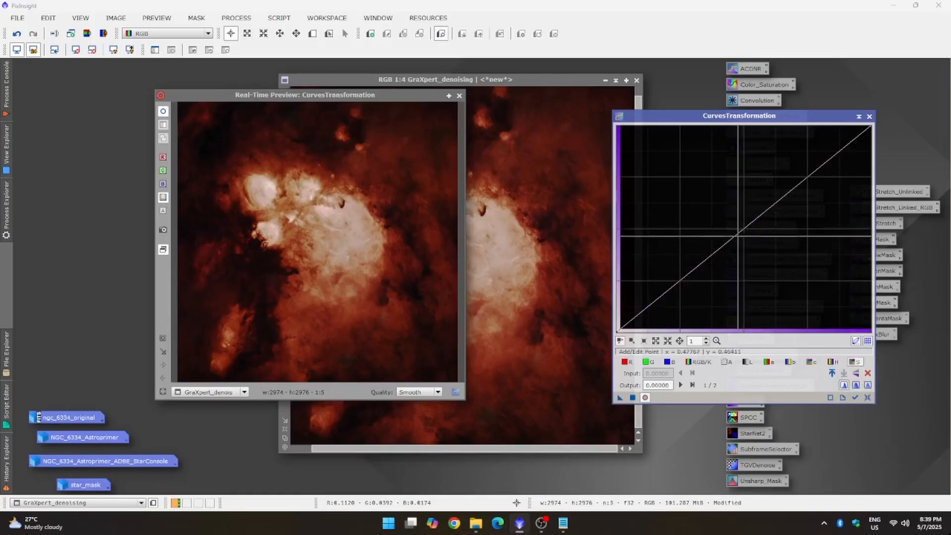
Step: Apply another saturation boost with the curve raised to about 0.52 at input 0.47, and reset the curve
{"action": "left_click", "coordinate": [745, 229]}
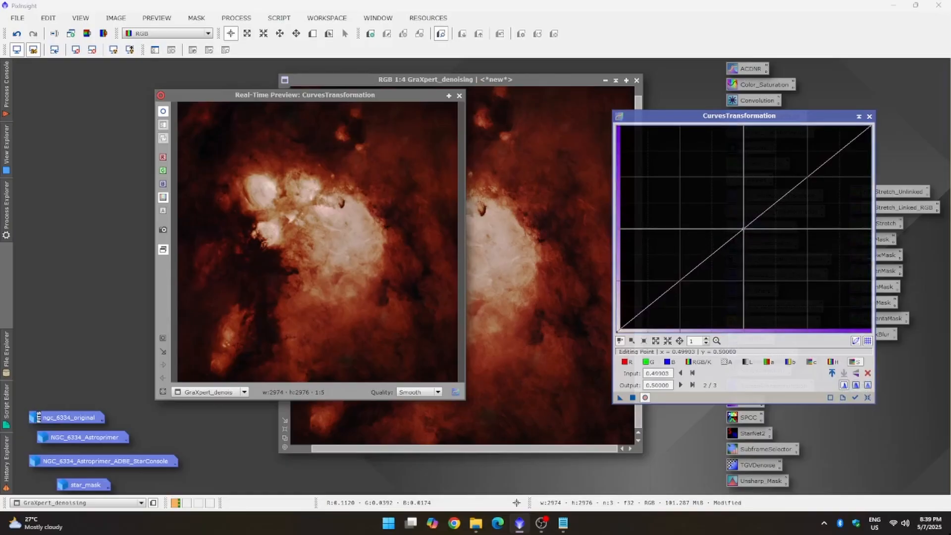
{"action": "left_click_drag", "start_coordinate": [744, 229], "coordinate": [735, 224]}
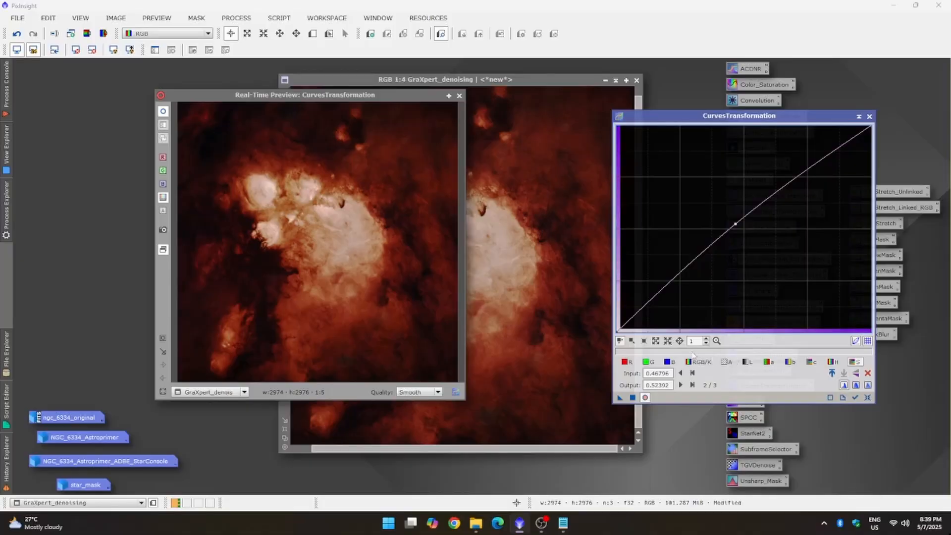
{"action": "left_click", "coordinate": [633, 398]}
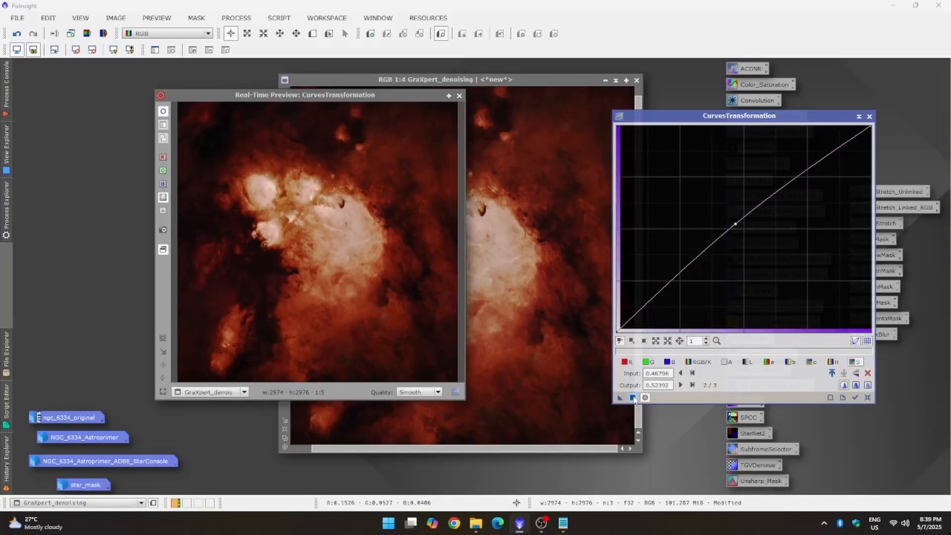
{"action": "left_click", "coordinate": [867, 399]}
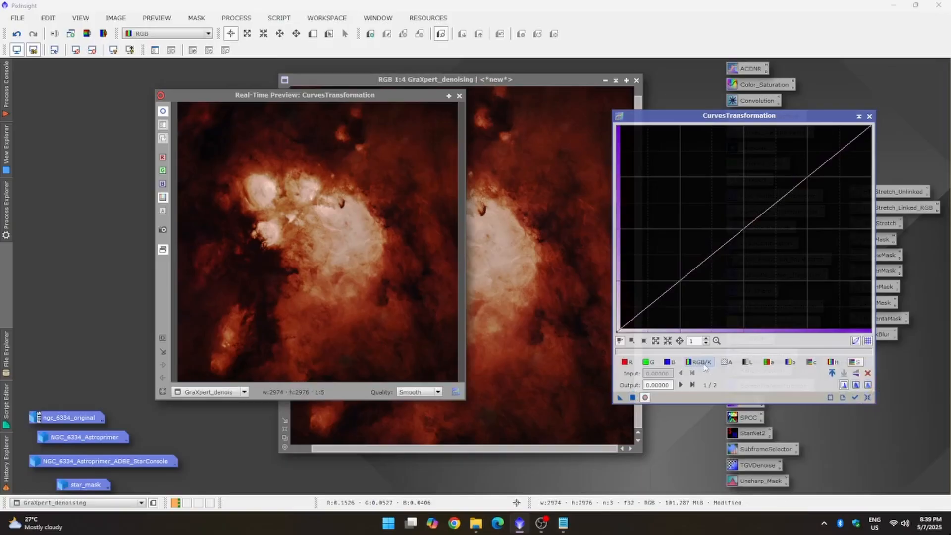
Step: Sample nebula pixels and add a shadow point at about input 0.12, output 0.10 on the RGB/K curve
{"action": "left_click", "coordinate": [704, 365]}
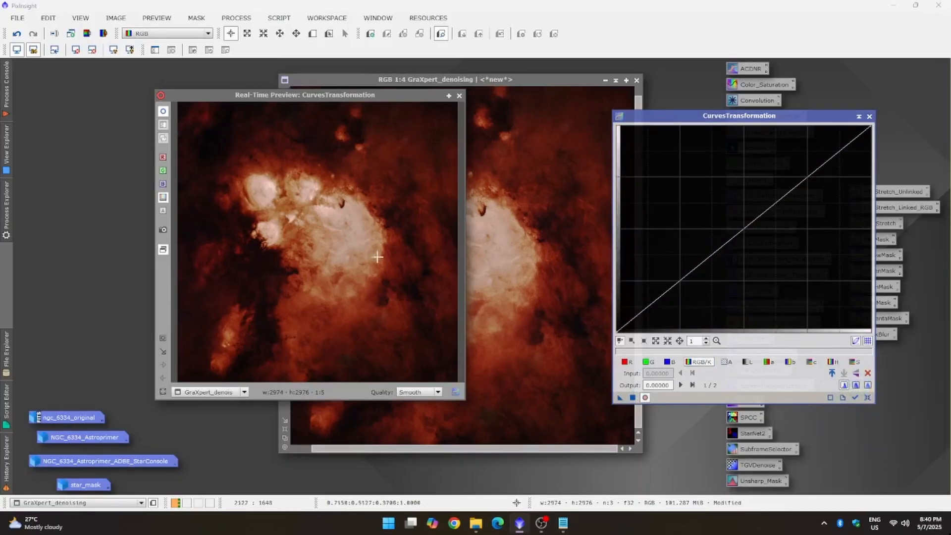
{"action": "left_click", "coordinate": [346, 304]}
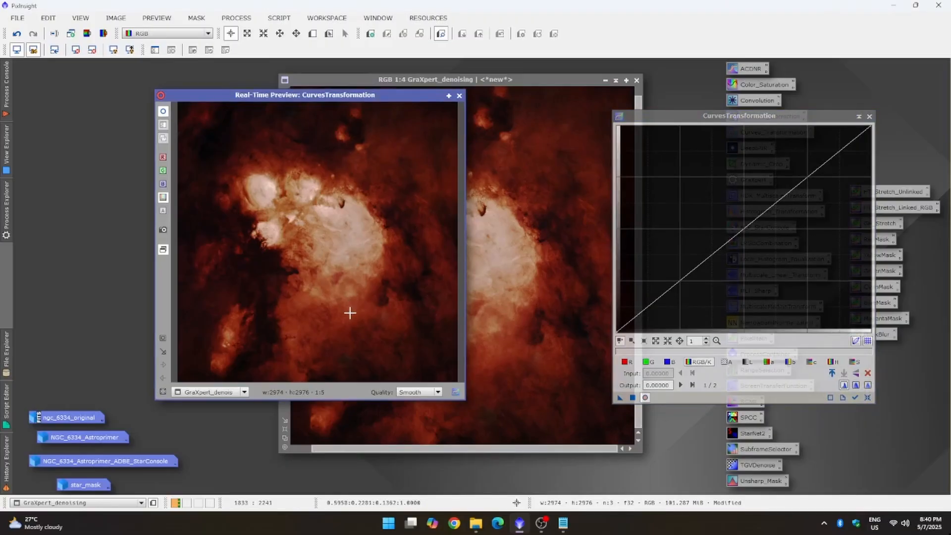
{"action": "left_click", "coordinate": [350, 313]}
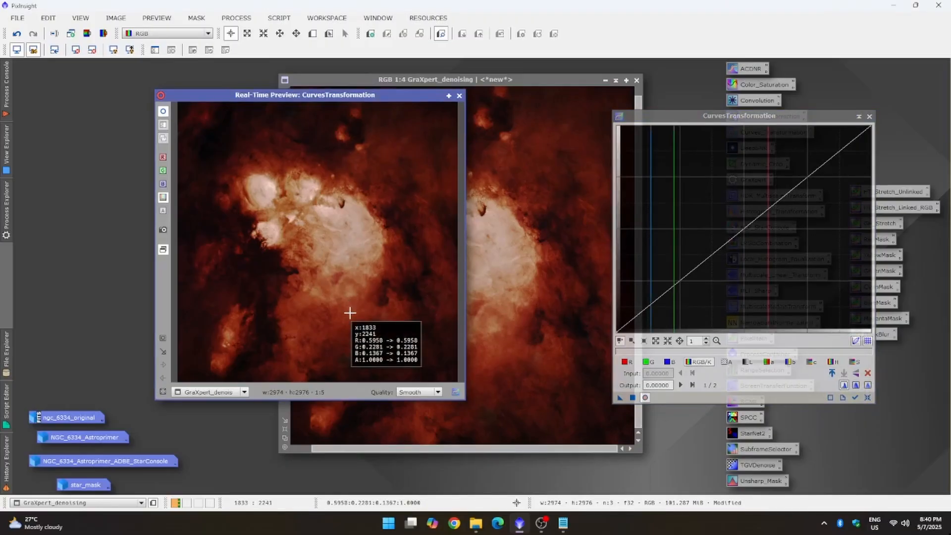
{"action": "left_click_drag", "start_coordinate": [350, 313], "coordinate": [198, 345]}
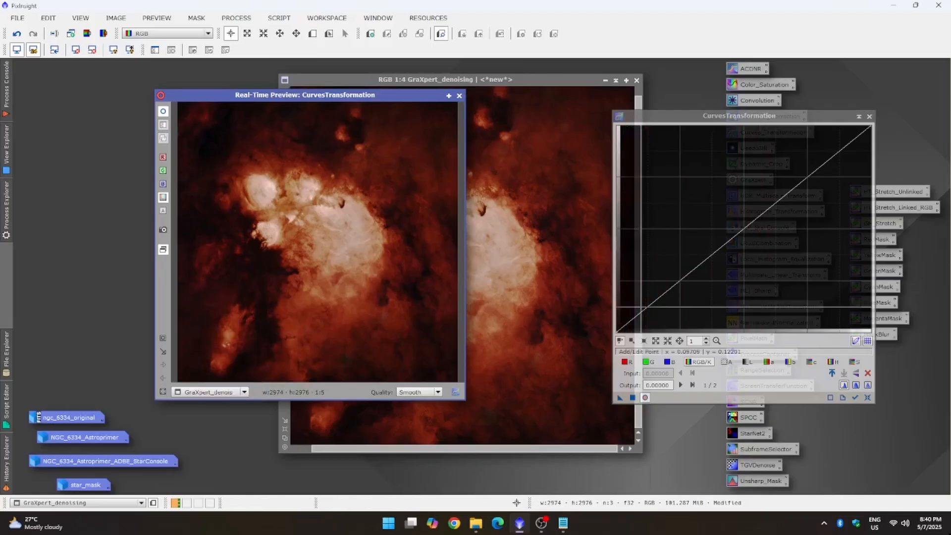
{"action": "left_click", "coordinate": [645, 310]}
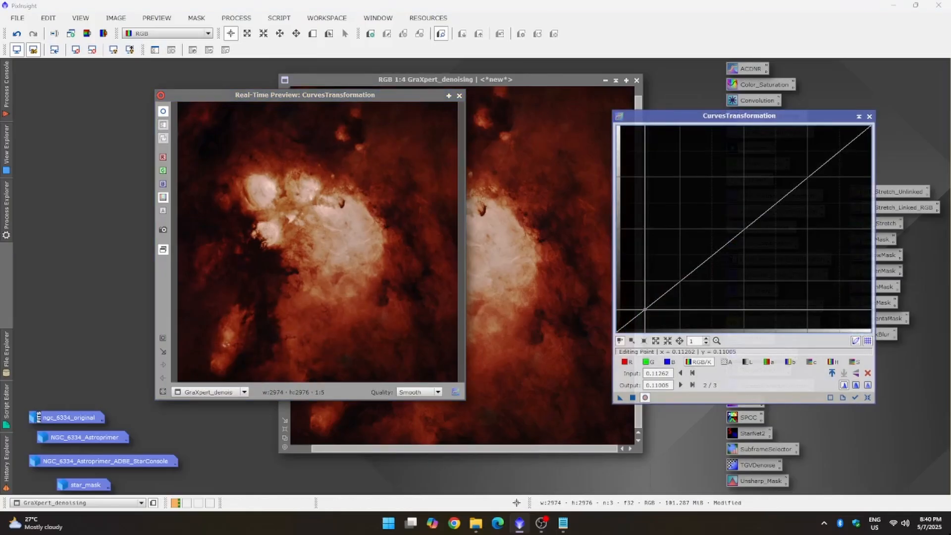
{"action": "left_click_drag", "start_coordinate": [645, 310], "coordinate": [647, 311]}
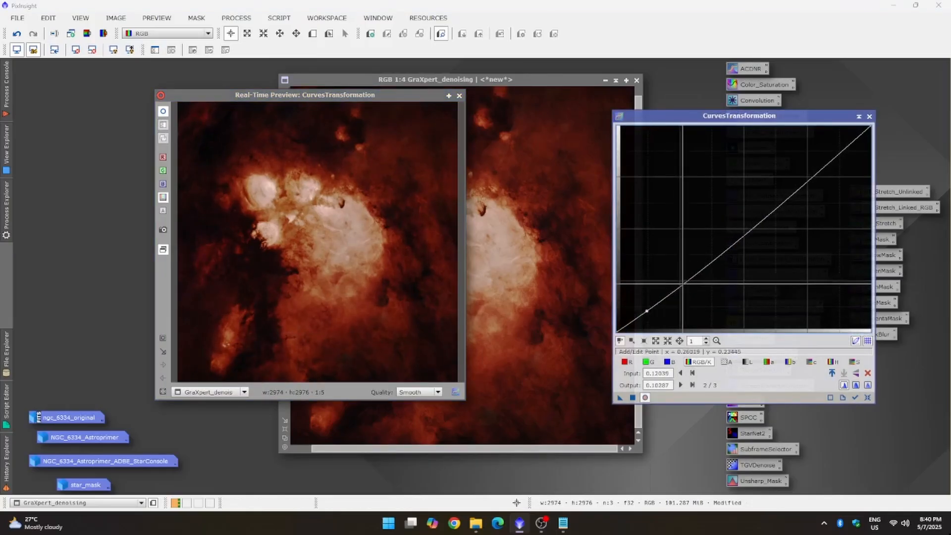
Step: Sample dark and bright nebula areas, add a highlight point near 0.70/0.71, apply the curve to the image, and reset it
{"action": "left_click", "coordinate": [417, 277]}
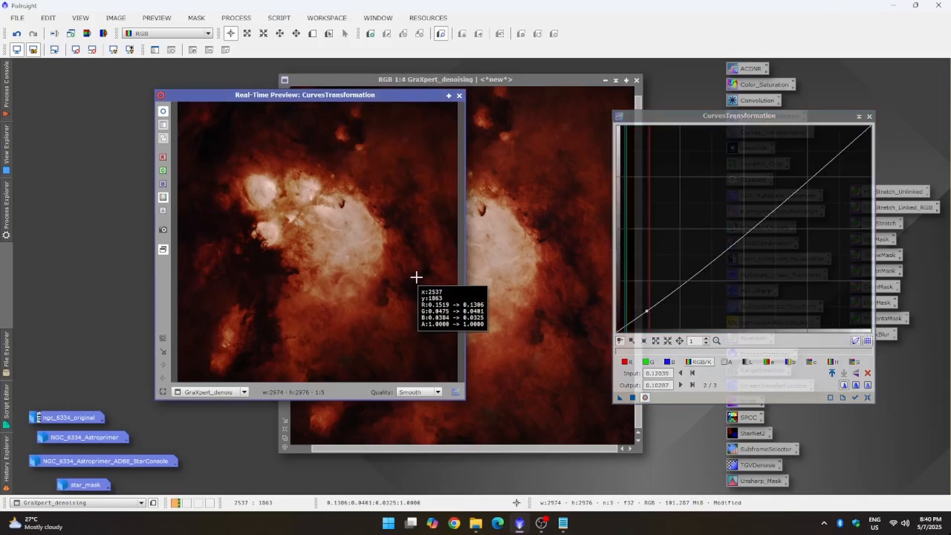
{"action": "left_click", "coordinate": [362, 242]}
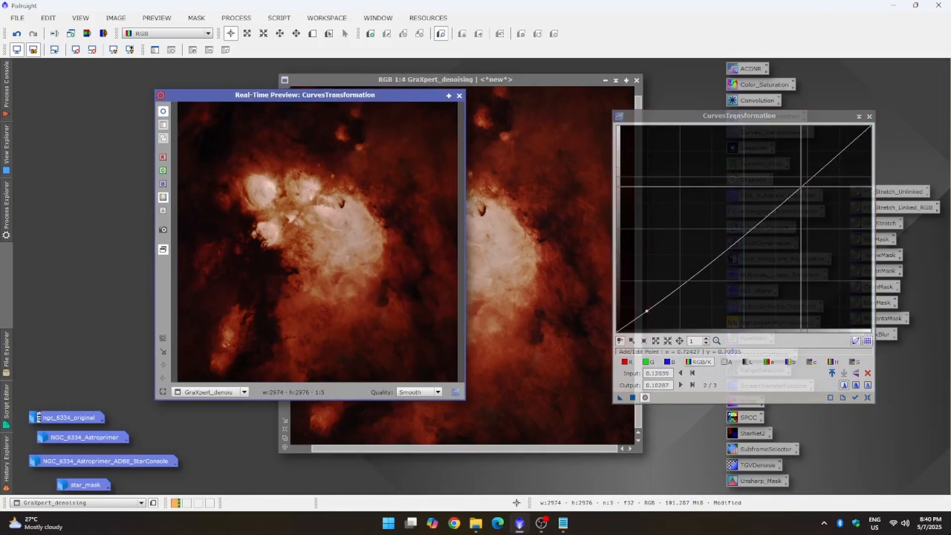
{"action": "left_click", "coordinate": [797, 184]}
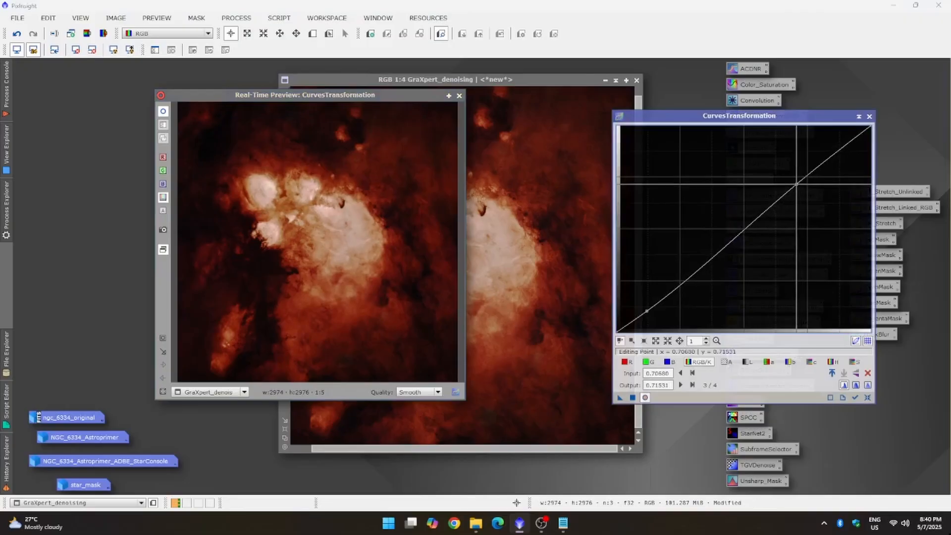
{"action": "left_click_drag", "start_coordinate": [797, 184], "coordinate": [794, 185]}
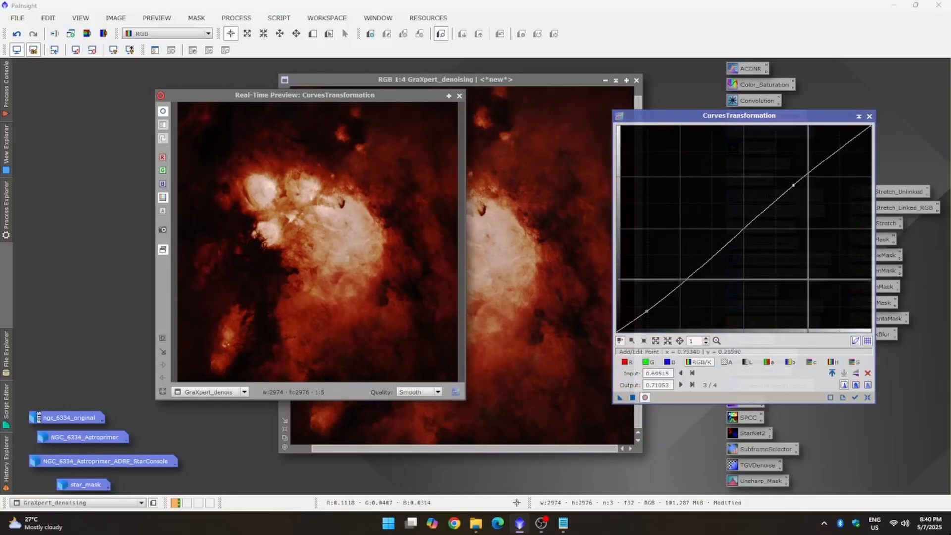
{"action": "left_click", "coordinate": [867, 397]}
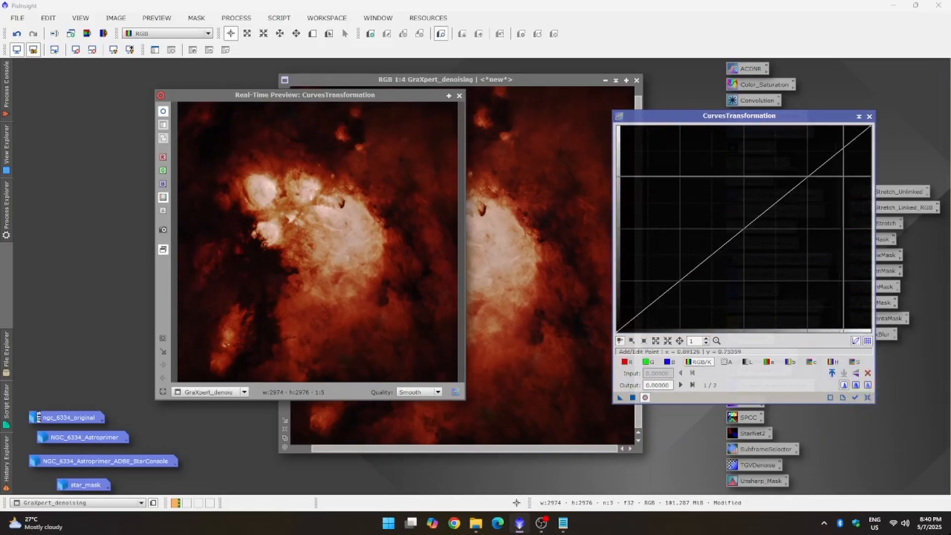
Step: Close CurvesTransformation and its real-time preview, and move the GraXpert_denoising image aside
{"action": "left_click", "coordinate": [870, 117]}
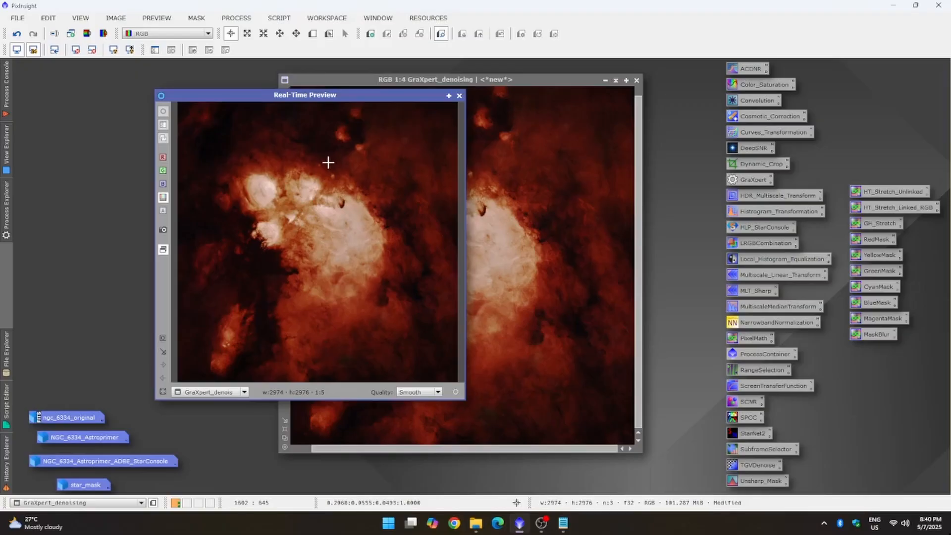
{"action": "left_click", "coordinate": [460, 95]}
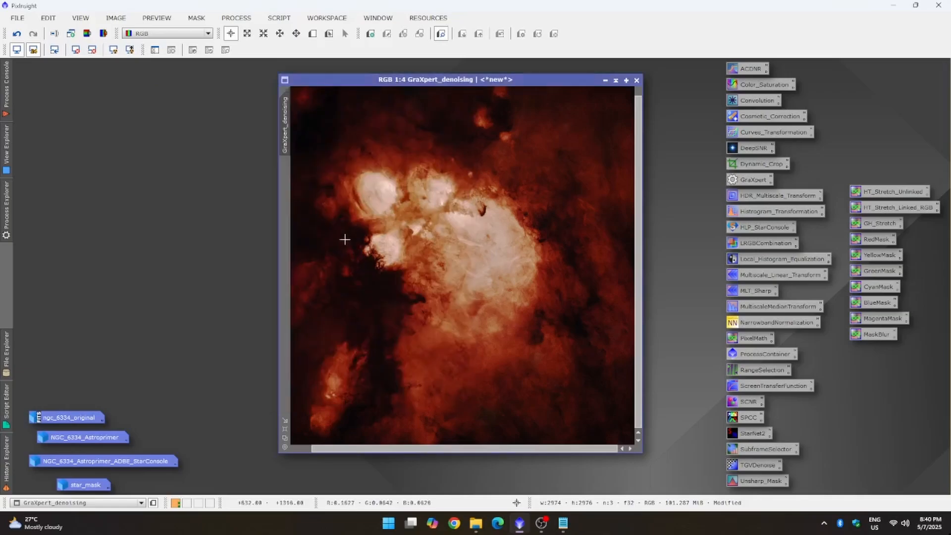
{"action": "left_click_drag", "start_coordinate": [464, 83], "coordinate": [334, 92]}
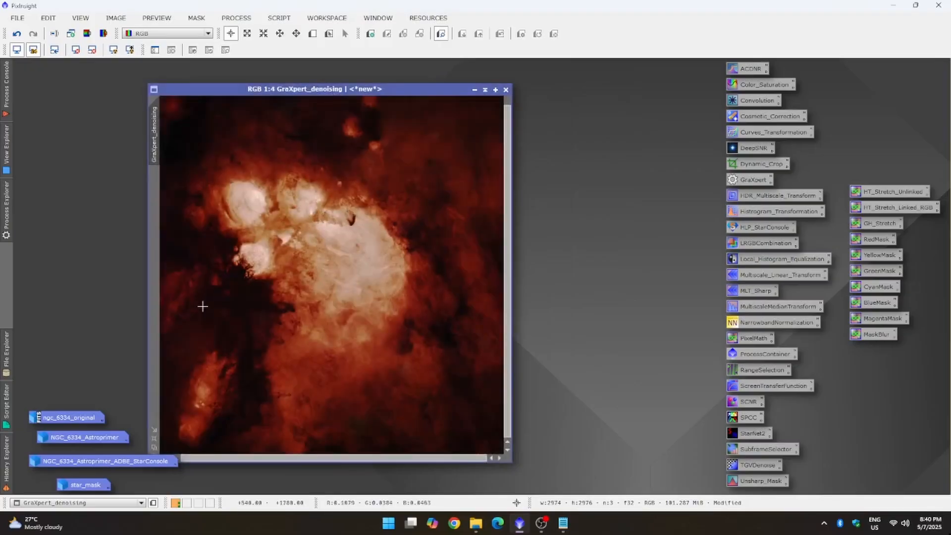
Step: Restore the star_mask image and arrange it side by side with the GraXpert_denoising image
{"action": "double_click", "coordinate": [92, 487]}
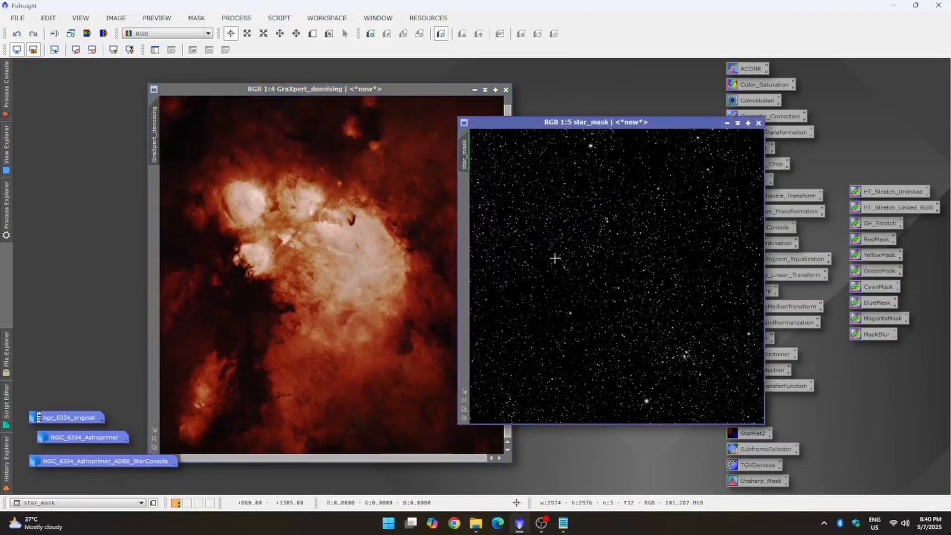
{"action": "left_click_drag", "start_coordinate": [564, 123], "coordinate": [621, 114]}
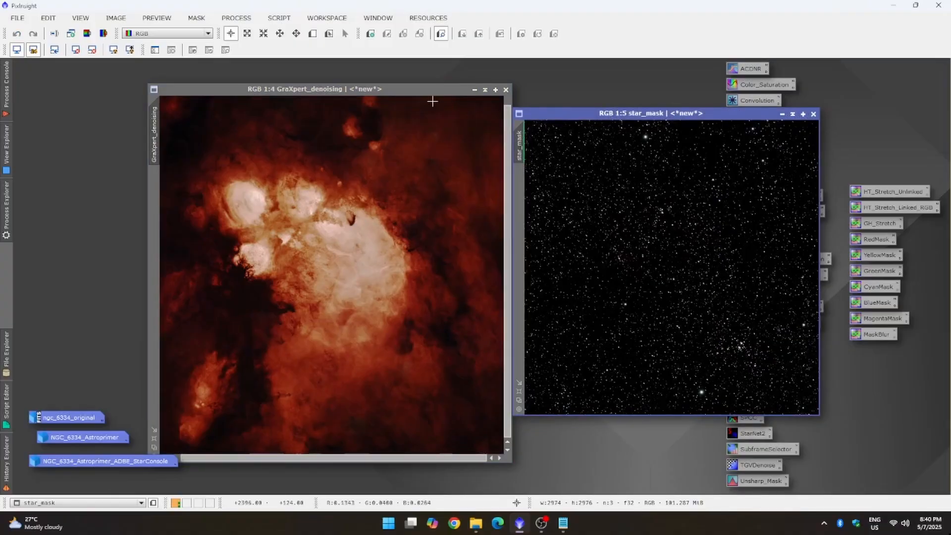
{"action": "left_click_drag", "start_coordinate": [432, 89], "coordinate": [388, 80]}
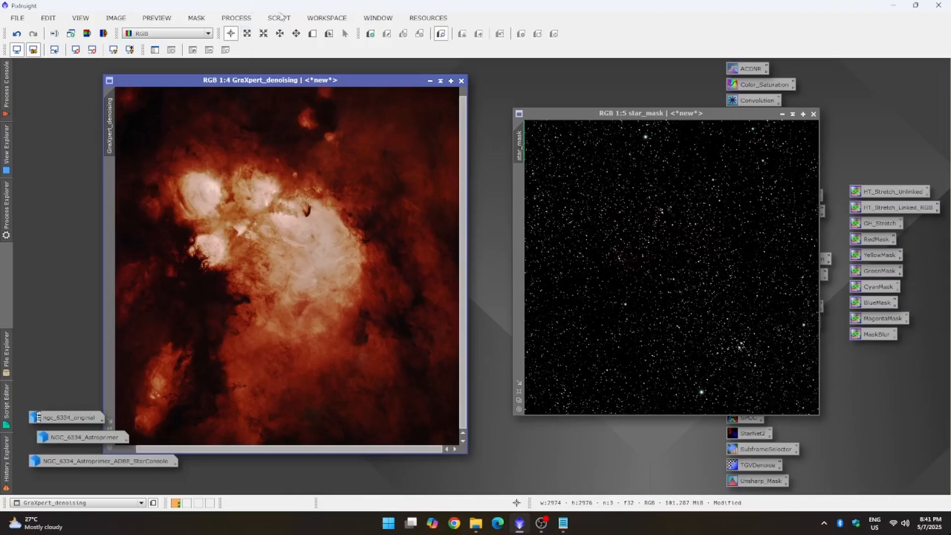
{"action": "left_click", "coordinate": [280, 18]}
{"action": "mouse_move", "coordinate": [329, 112]}
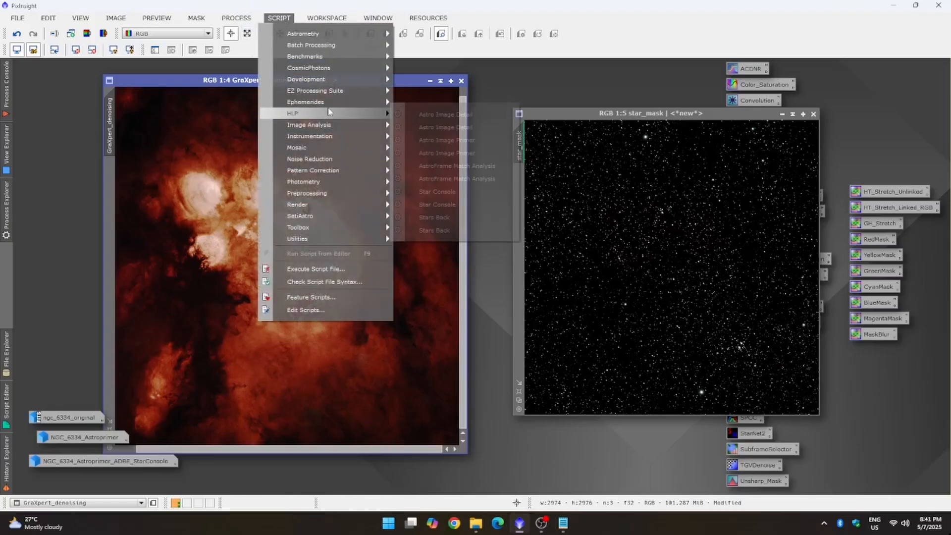
{"action": "left_click", "coordinate": [434, 220]}
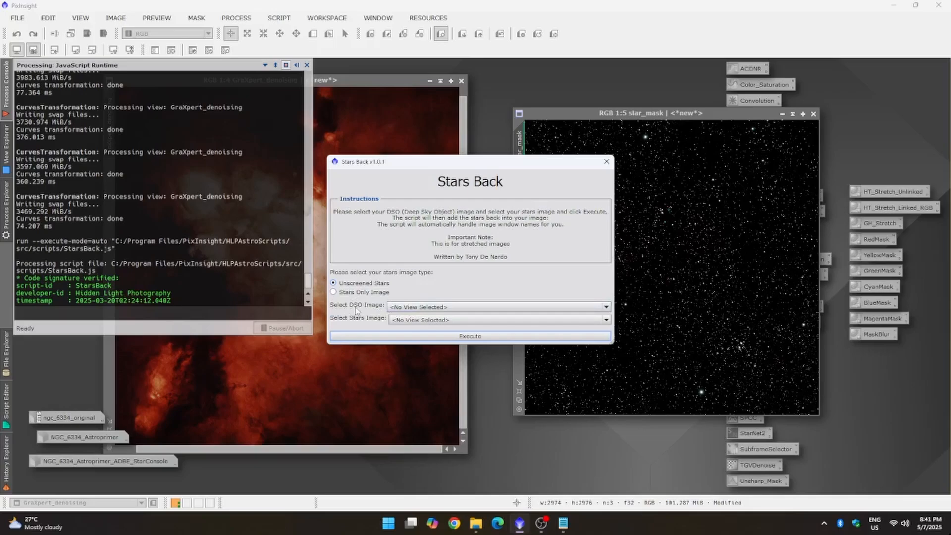
{"action": "left_click", "coordinate": [432, 310]}
{"action": "left_click", "coordinate": [492, 170]}
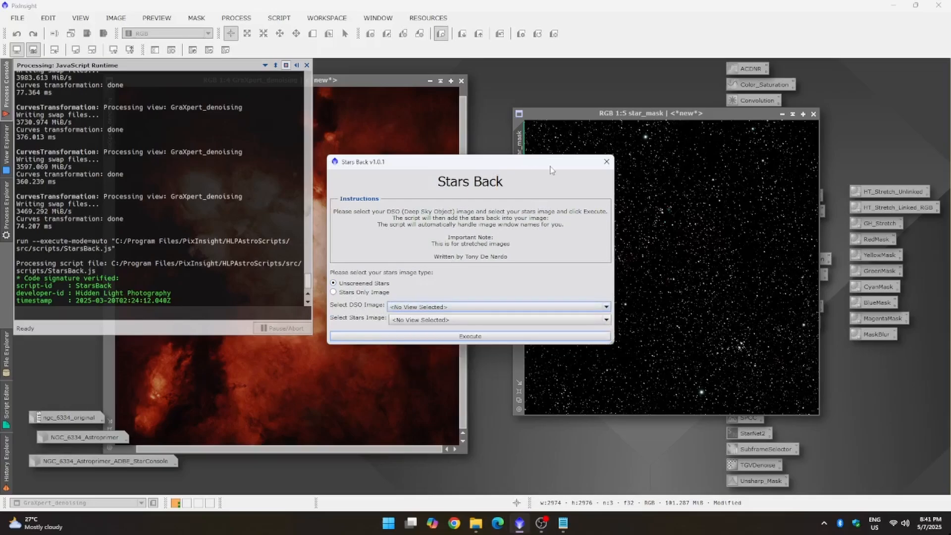
{"action": "left_click", "coordinate": [429, 308]}
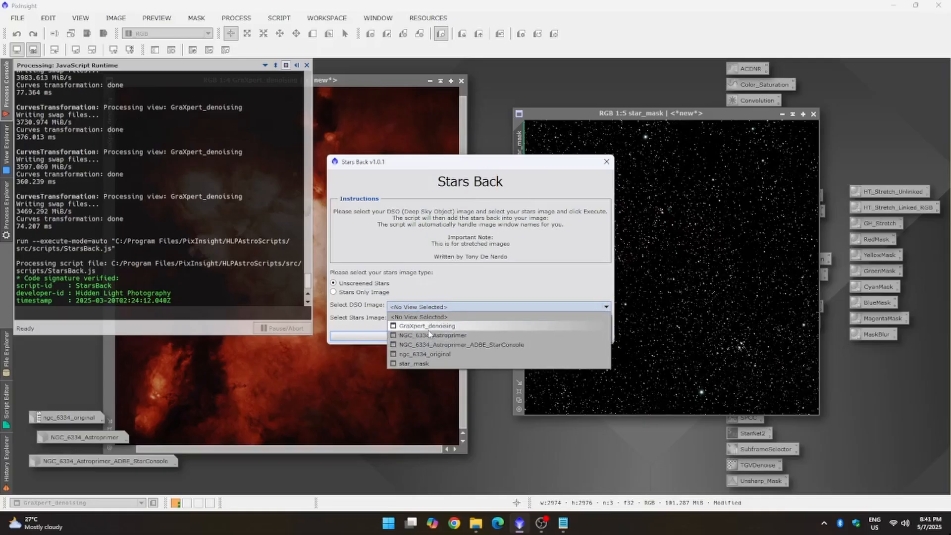
{"action": "left_click", "coordinate": [429, 329]}
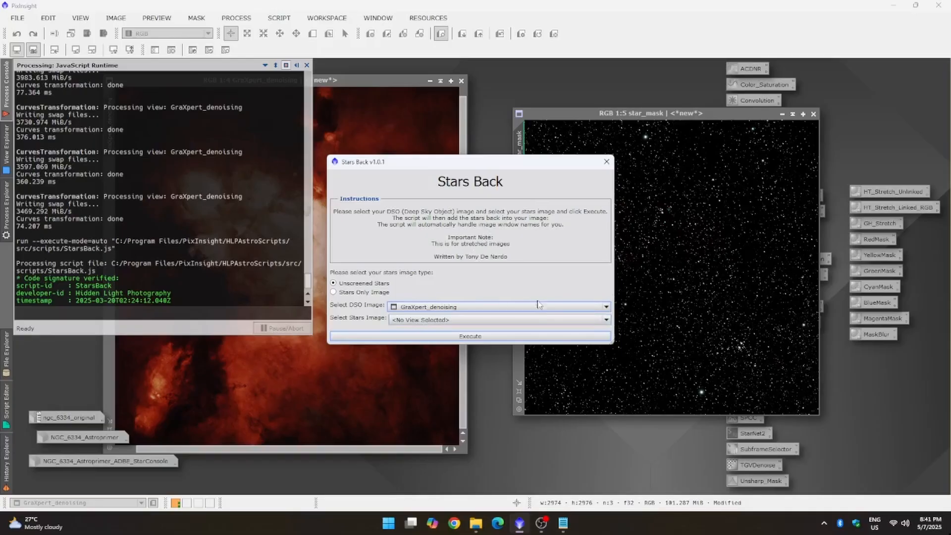
{"action": "left_click", "coordinate": [607, 163]}
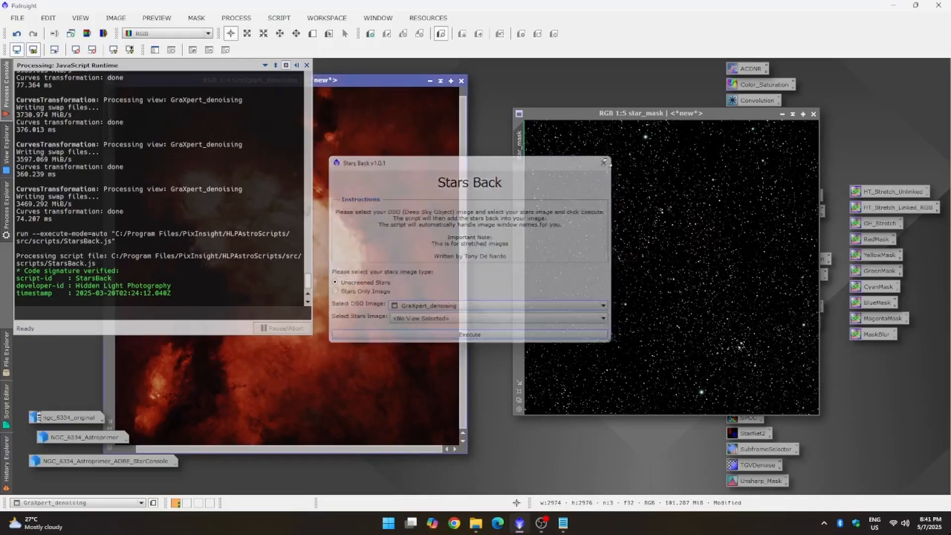
Step: Start the SetiAstro Star Stretch script with star_mask as the image to stretch
{"action": "left_click_drag", "start_coordinate": [577, 118], "coordinate": [451, 121]}
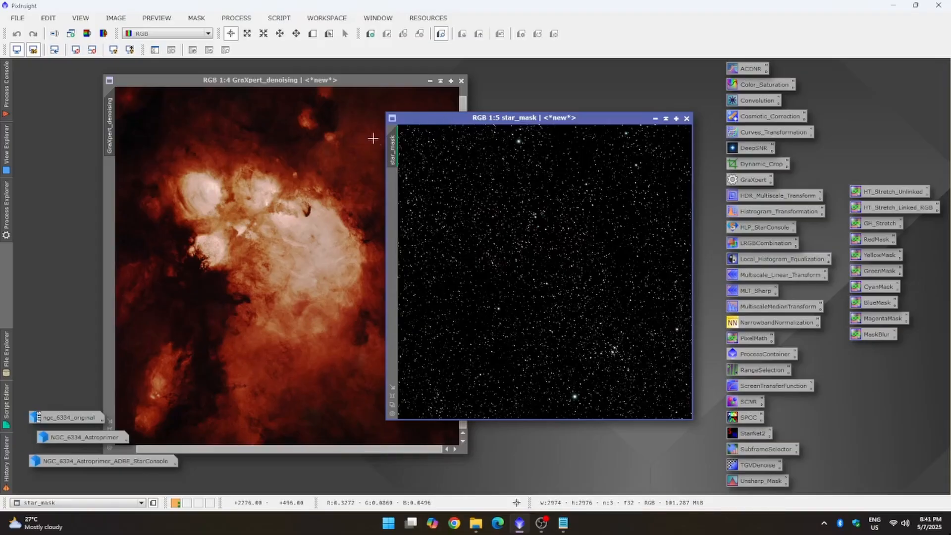
{"action": "left_click", "coordinate": [275, 19]}
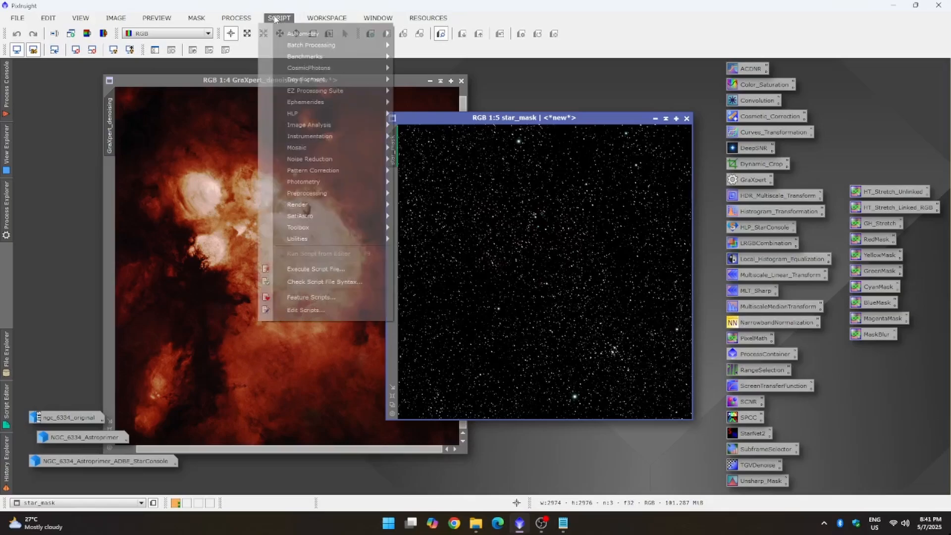
{"action": "mouse_move", "coordinate": [350, 216]}
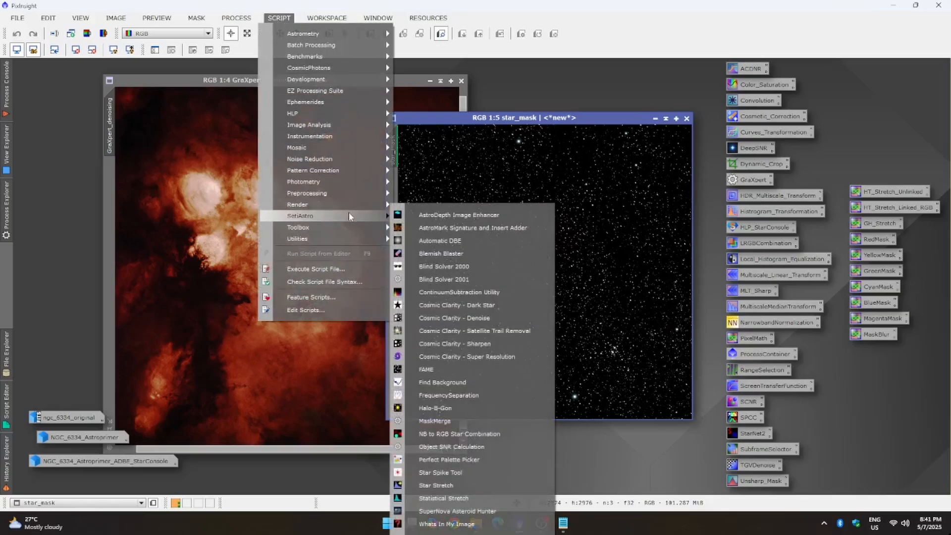
{"action": "left_click", "coordinate": [440, 486]}
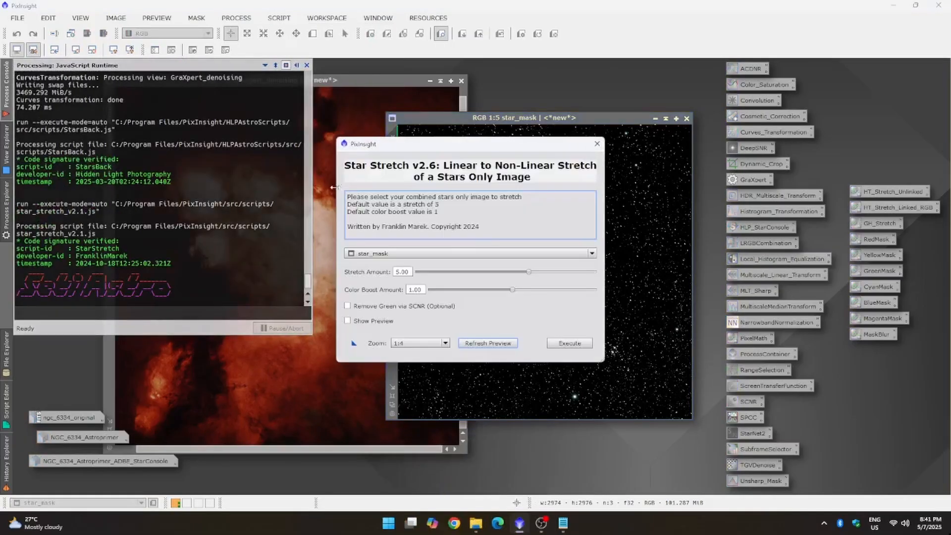
{"action": "left_click", "coordinate": [409, 253]}
{"action": "left_click", "coordinate": [390, 310]}
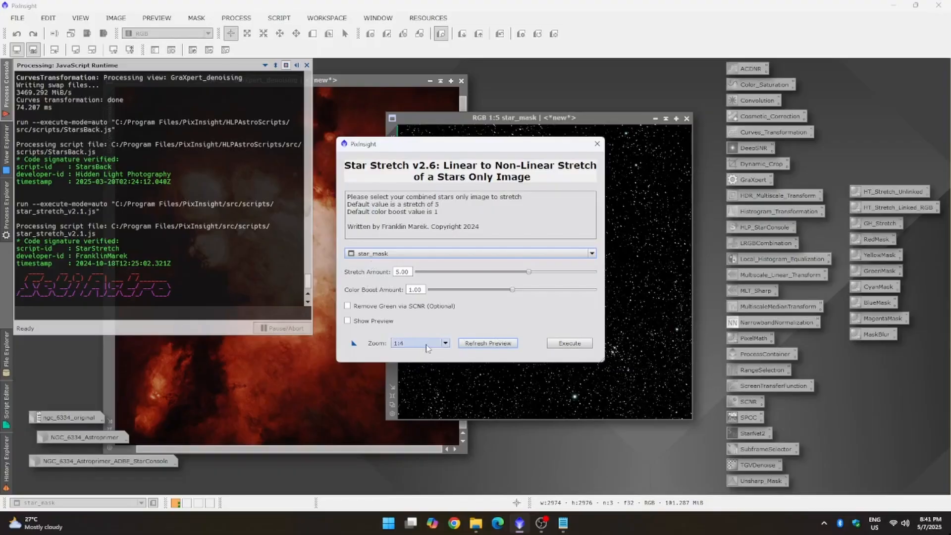
Step: Show the Star Stretch preview with zoom set to Fit to Preview, and enlarge and reposition the dialog
{"action": "left_click", "coordinate": [445, 343]}
{"action": "left_click", "coordinate": [413, 386]}
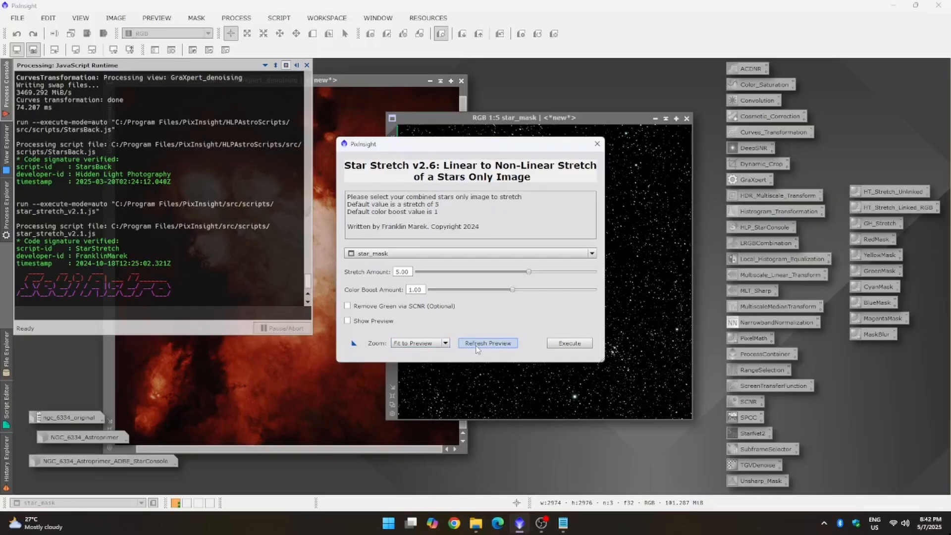
{"action": "left_click", "coordinate": [348, 321]}
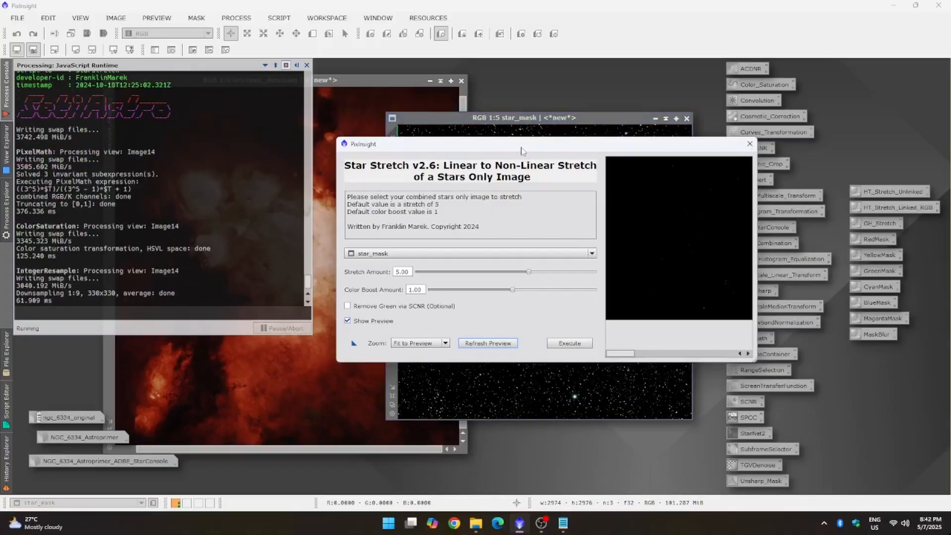
{"action": "left_click_drag", "start_coordinate": [521, 150], "coordinate": [408, 155]}
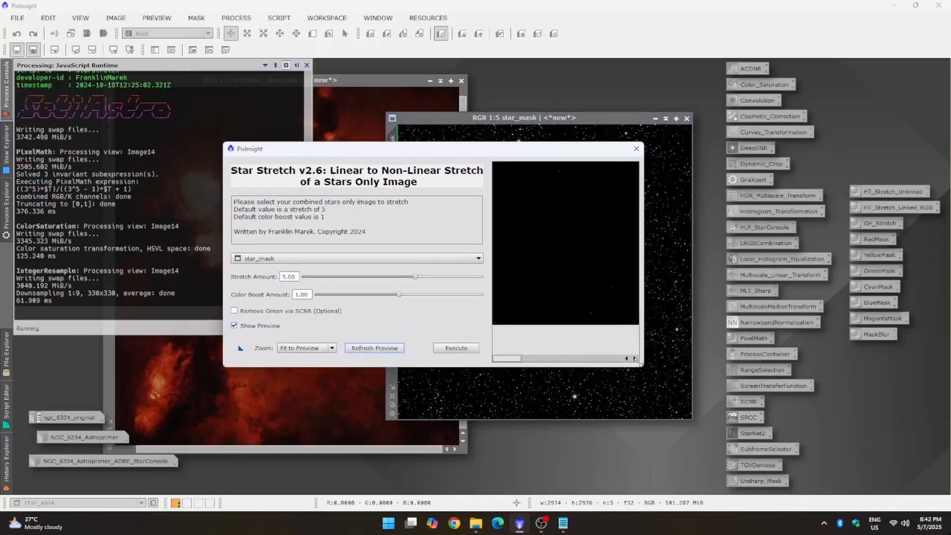
{"action": "left_click_drag", "start_coordinate": [643, 367], "coordinate": [903, 477]}
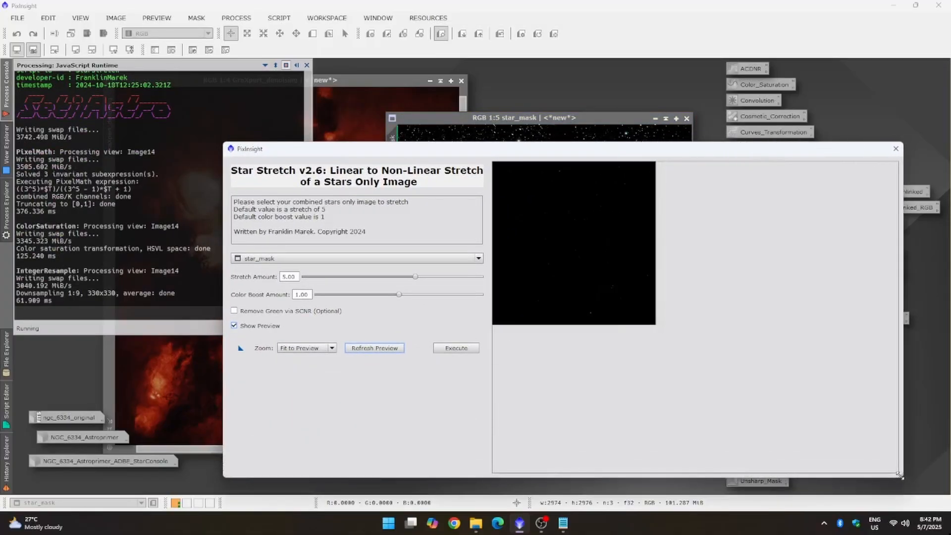
{"action": "left_click_drag", "start_coordinate": [488, 151], "coordinate": [322, 89]}
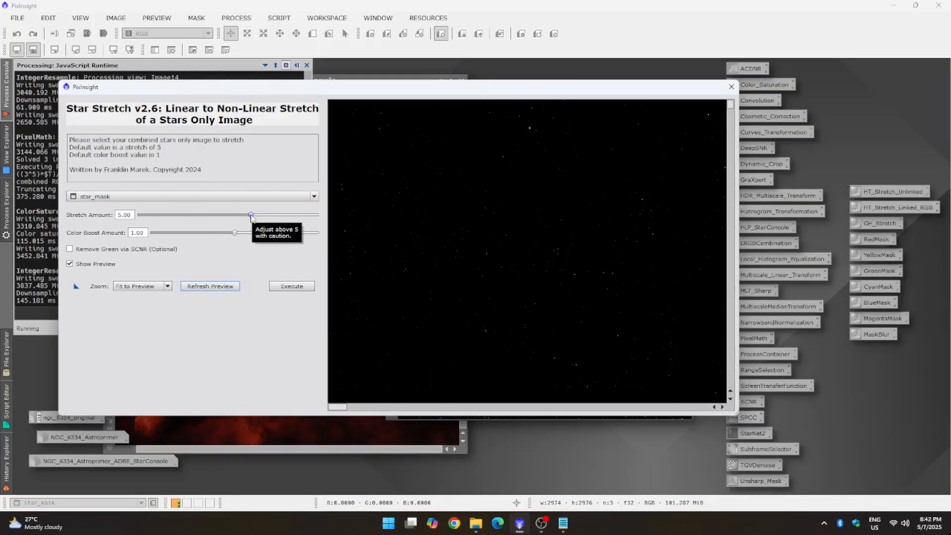
Step: Set the stretch amount to 7.20 and move the dialog away from the open images
{"action": "left_click_drag", "start_coordinate": [252, 216], "coordinate": [300, 223]}
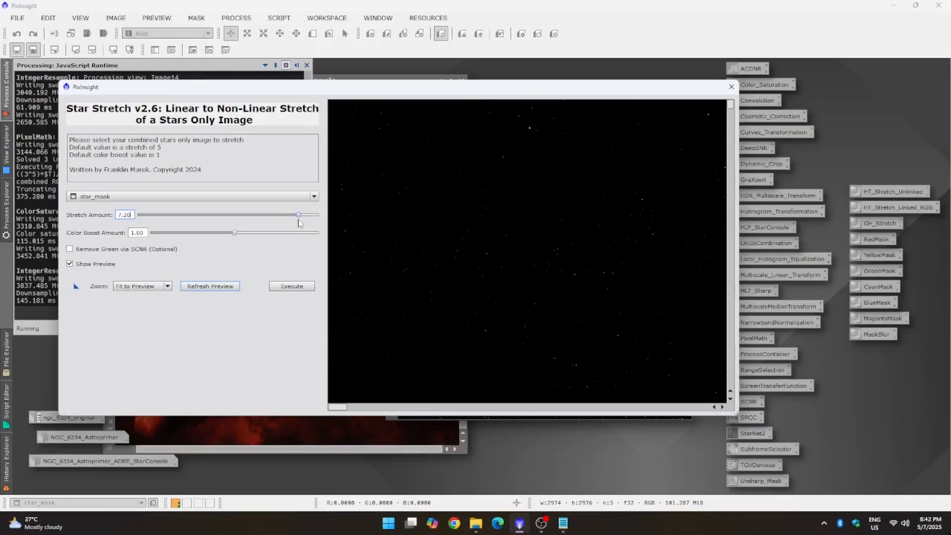
{"action": "left_click_drag", "start_coordinate": [242, 91], "coordinate": [606, 151]}
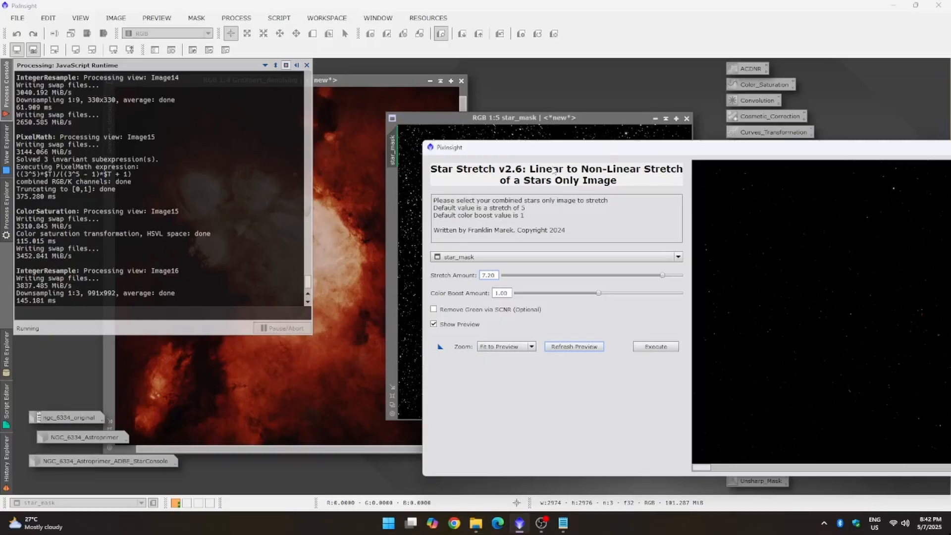
Step: Reposition the Star Stretch dialog, set the stretch amount to 7.44 and refresh the preview
{"action": "left_click_drag", "start_coordinate": [557, 150], "coordinate": [258, 121]}
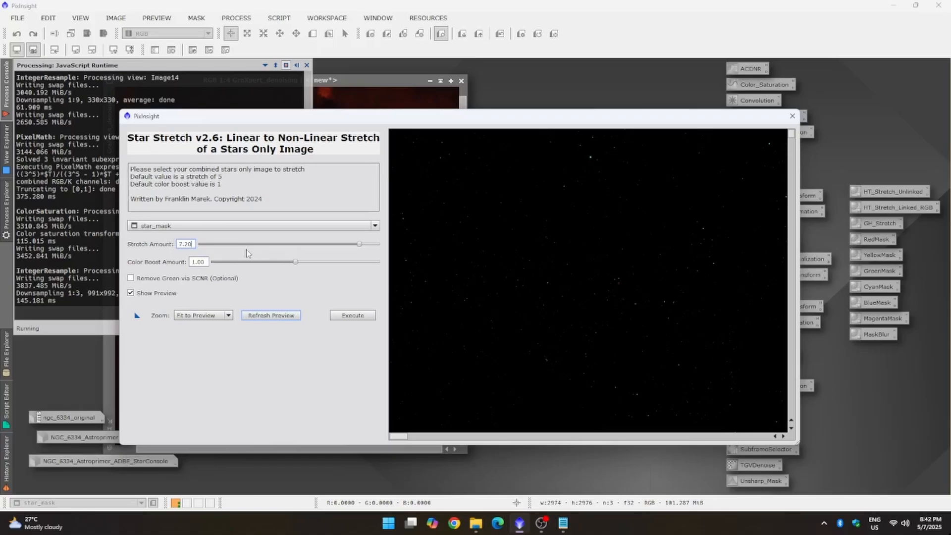
{"action": "mouse_move", "coordinate": [359, 244]}
{"action": "left_mouse_down"}
{"action": "mouse_move", "coordinate": [266, 245]}
{"action": "mouse_move", "coordinate": [365, 260]}
{"action": "left_mouse_up"}
{"action": "left_click", "coordinate": [285, 317]}
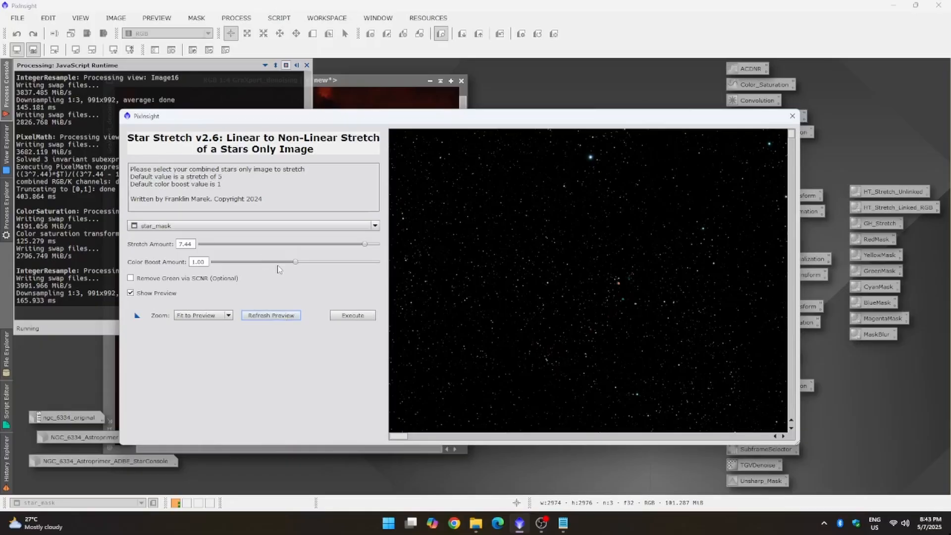
Step: Set the color boost amount to 1.75, enable green removal via SCNR, refresh the preview and execute the stretch on star_mask
{"action": "left_click_drag", "start_coordinate": [297, 265], "coordinate": [354, 269]}
{"action": "left_click_drag", "start_coordinate": [359, 270], "coordinate": [359, 274]}
{"action": "left_click", "coordinate": [131, 279]}
{"action": "left_click", "coordinate": [259, 317]}
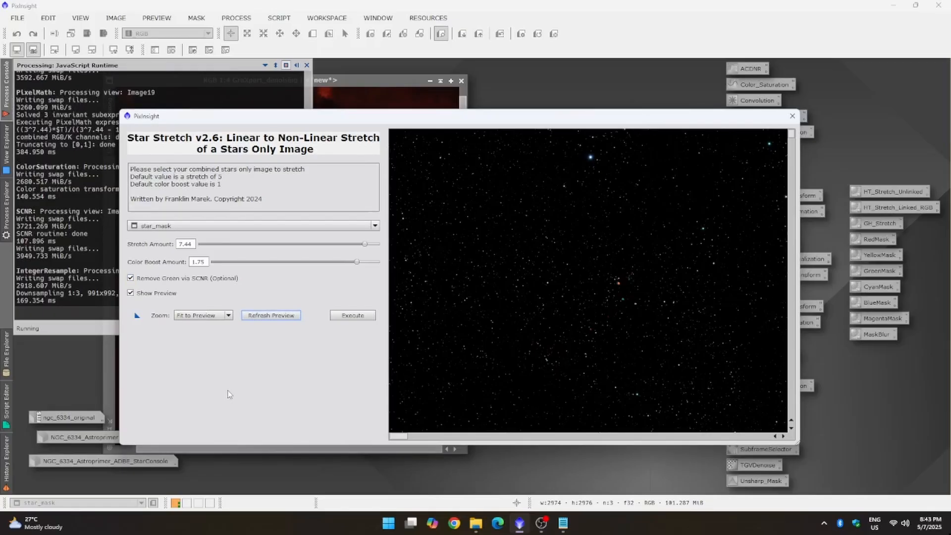
{"action": "left_click", "coordinate": [352, 316]}
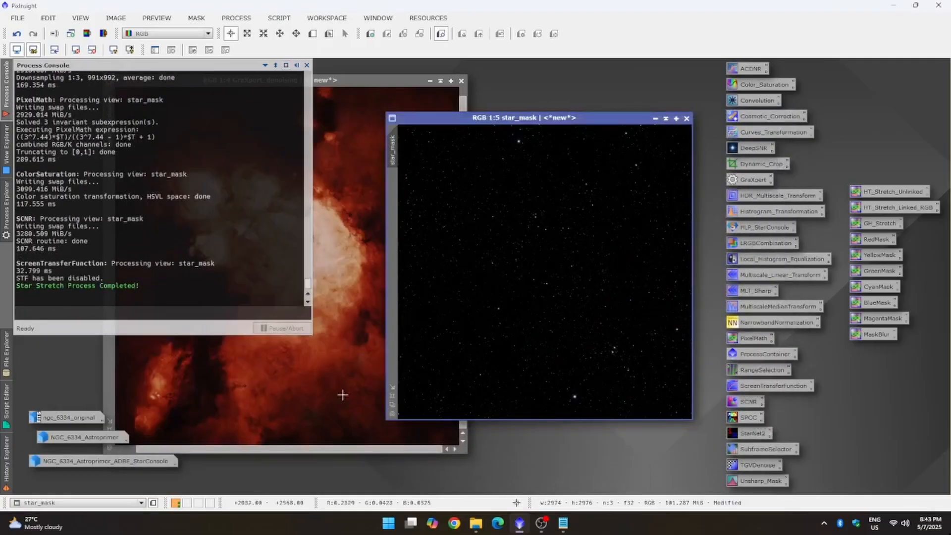
Step: Examine the stretched stars in star_mask both close up and as a whole, and shift its window slightly
{"action": "scroll", "coordinate": [546, 211], "scroll_direction": "up", "scroll_amount": 3}
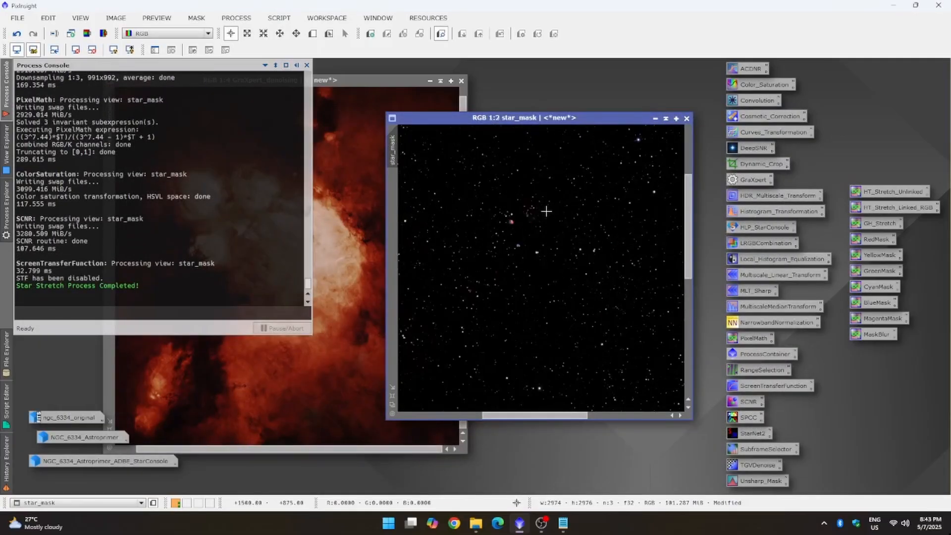
{"action": "scroll", "coordinate": [546, 211], "scroll_direction": "up", "scroll_amount": 2}
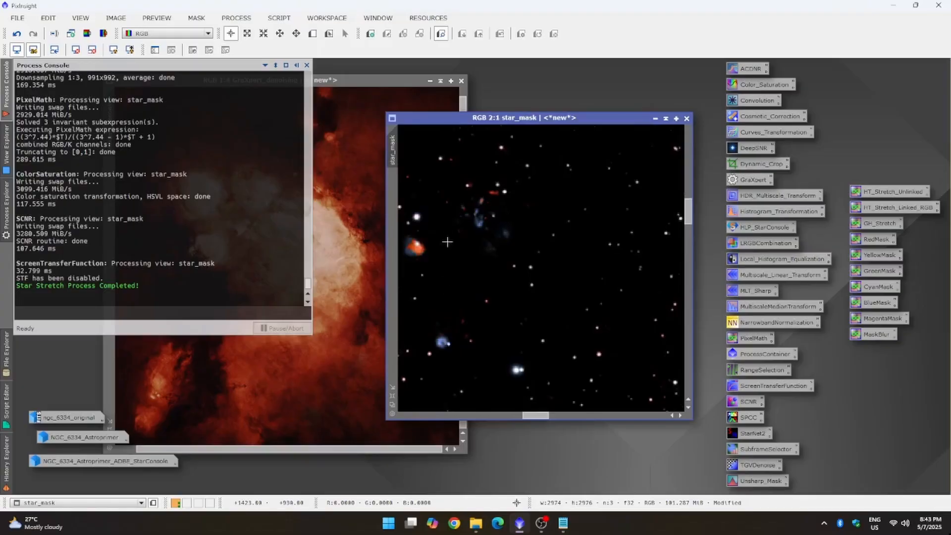
{"action": "scroll", "coordinate": [467, 268], "scroll_direction": "down", "scroll_amount": 2}
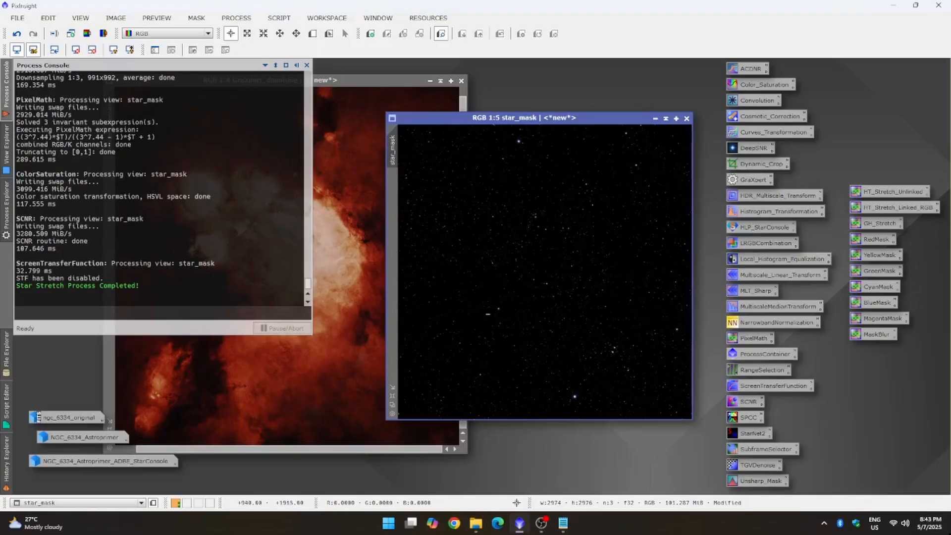
{"action": "scroll", "coordinate": [609, 278], "scroll_direction": "up", "scroll_amount": 2}
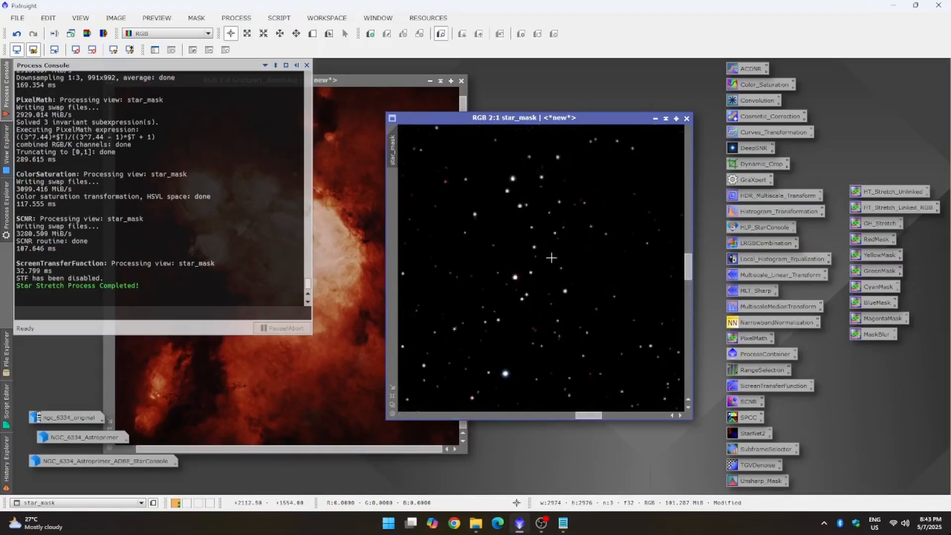
{"action": "scroll", "coordinate": [525, 330], "scroll_direction": "down", "scroll_amount": 6}
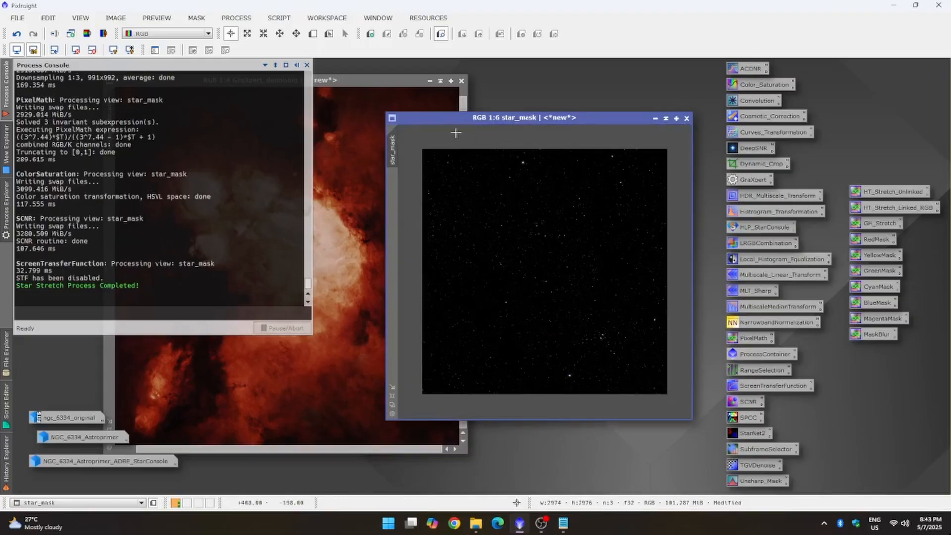
{"action": "left_click_drag", "start_coordinate": [455, 120], "coordinate": [479, 122]}
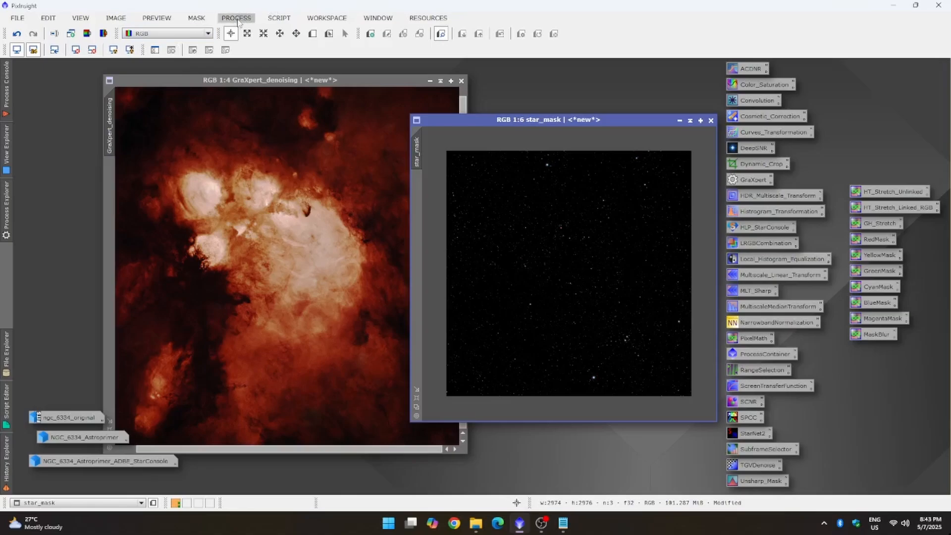
Step: Start the HLP Stars Back script with GraXpert_denoising as the DSO image and star_mask as the stars image
{"action": "left_click", "coordinate": [279, 19]}
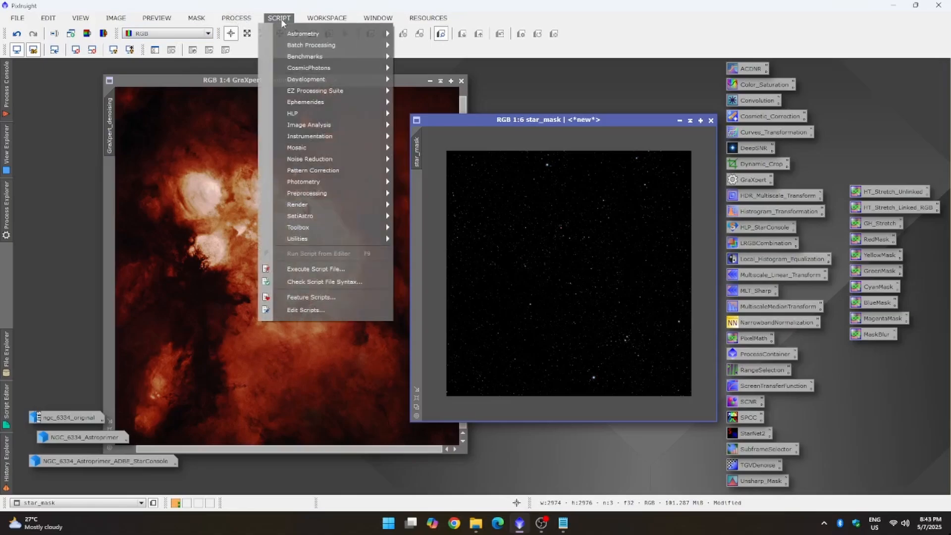
{"action": "mouse_move", "coordinate": [297, 120]}
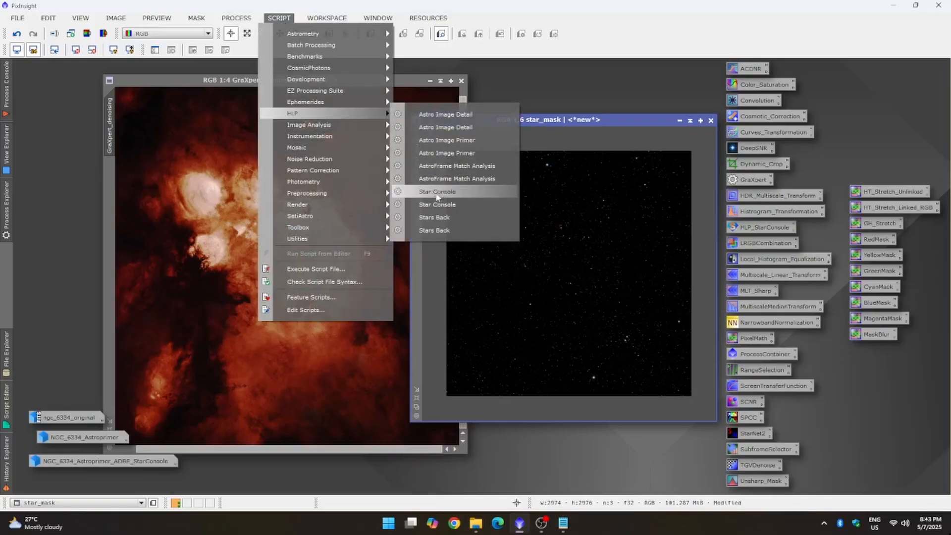
{"action": "left_click", "coordinate": [410, 219]}
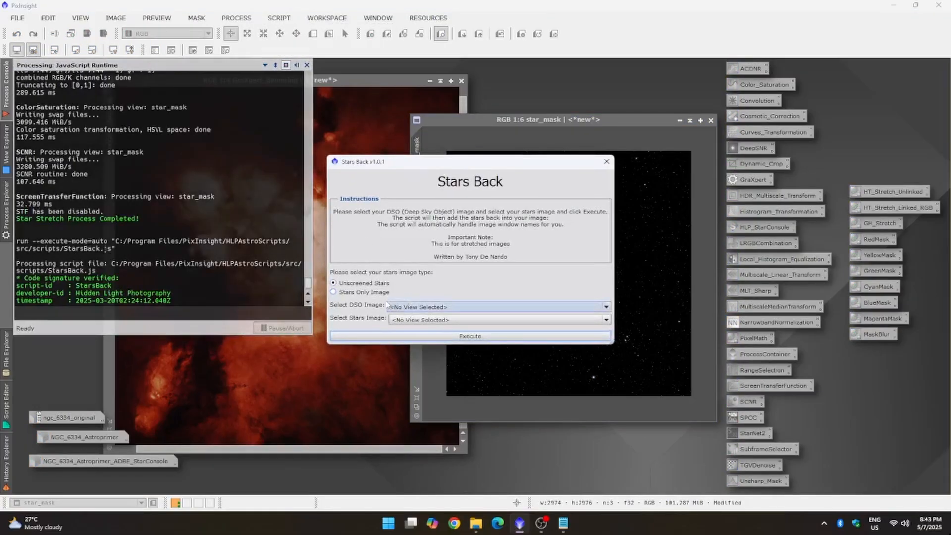
{"action": "left_click", "coordinate": [413, 309]}
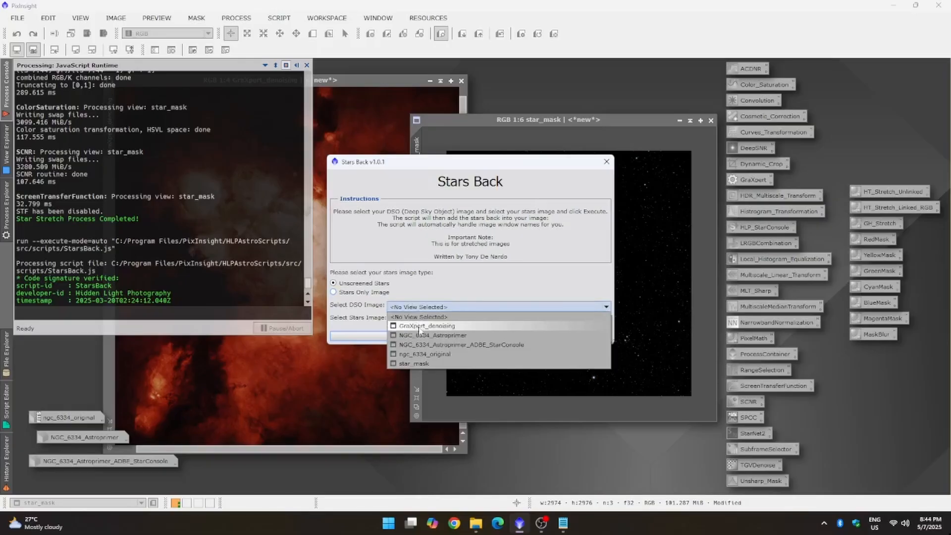
{"action": "left_click", "coordinate": [420, 326]}
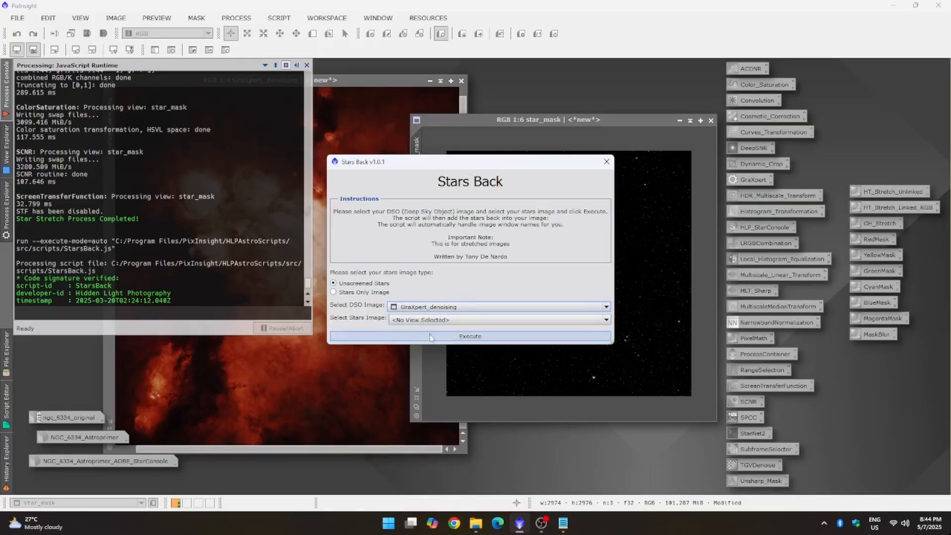
{"action": "left_click", "coordinate": [421, 321]}
{"action": "left_click", "coordinate": [417, 377]}
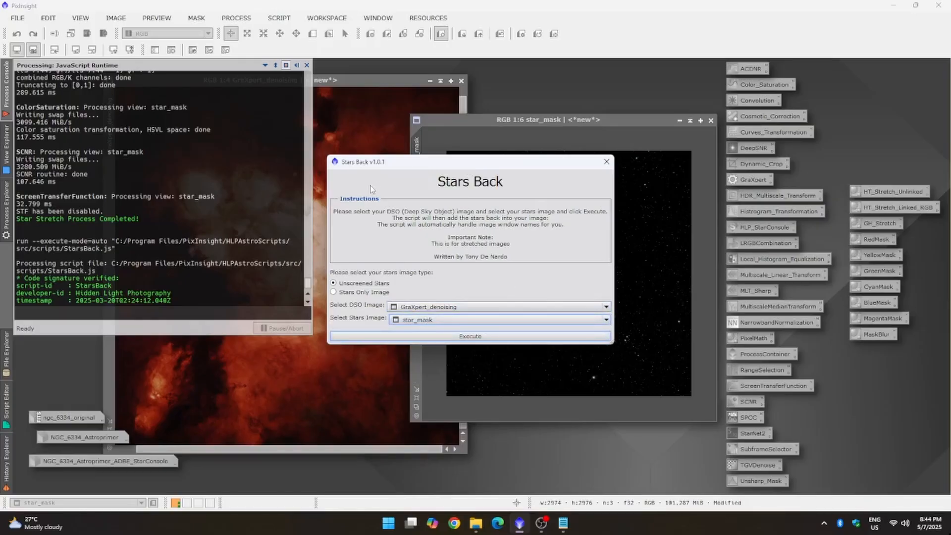
Step: Execute Stars Back with the Unscreened Stars type to add the stars to the nebula, and close the script dialog
{"action": "left_click_drag", "start_coordinate": [379, 170], "coordinate": [441, 182]}
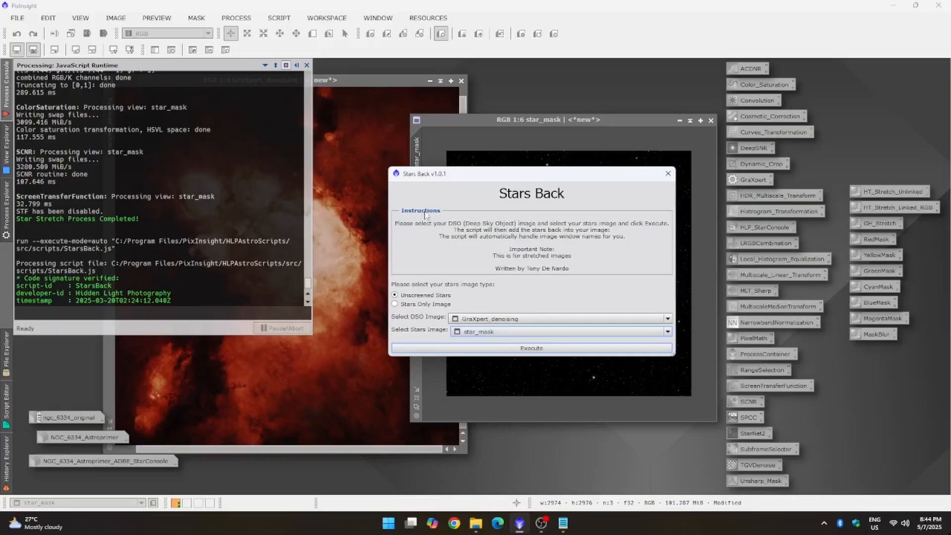
{"action": "left_click", "coordinate": [522, 349]}
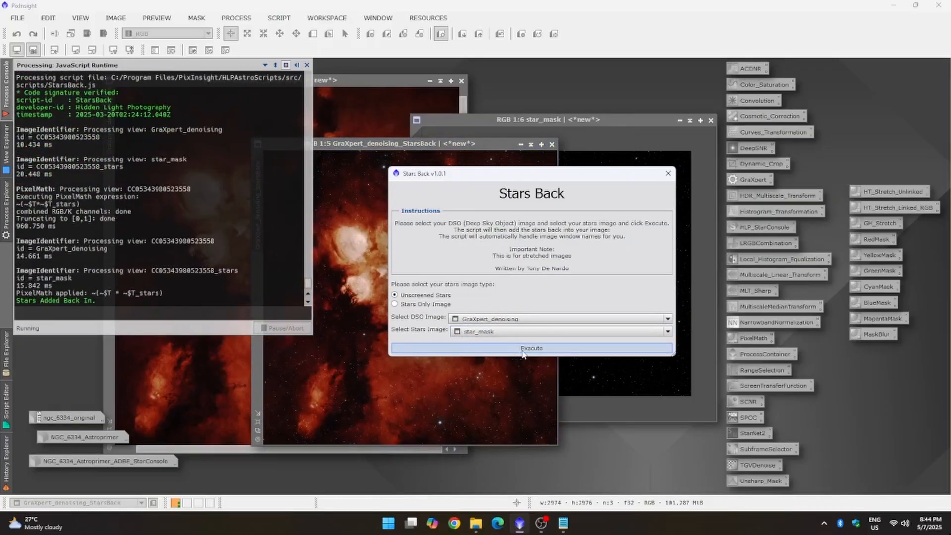
{"action": "left_click", "coordinate": [668, 175]}
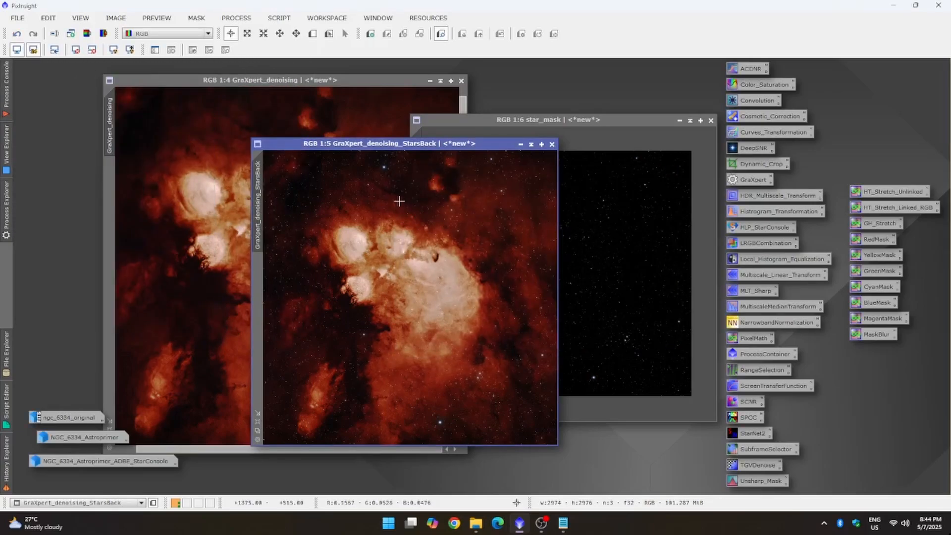
Step: Minimize star_mask and GraXpert_denoising, enlarge the GraXpert_denoising_StarsBack window and inspect its stars up close
{"action": "left_click", "coordinate": [679, 120]}
{"action": "left_click", "coordinate": [430, 81]}
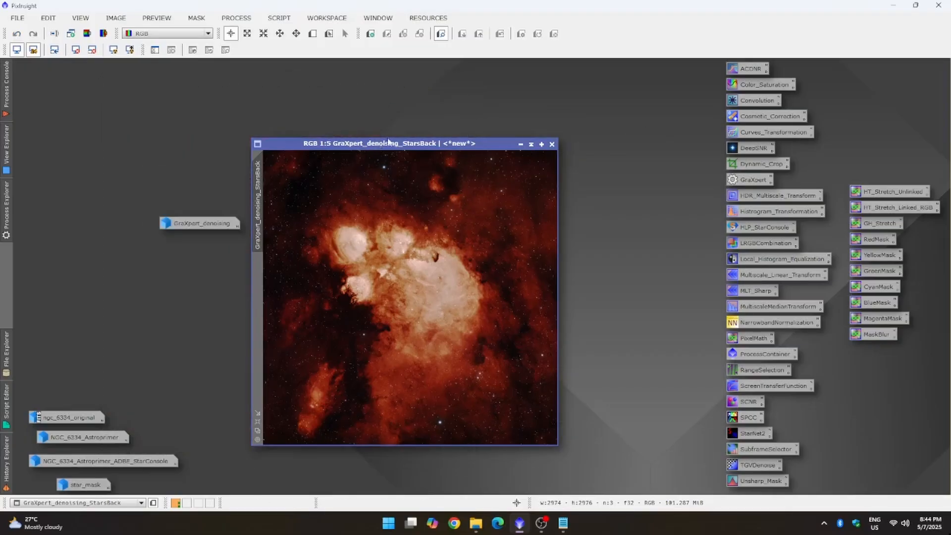
{"action": "left_click_drag", "start_coordinate": [388, 142], "coordinate": [462, 86]}
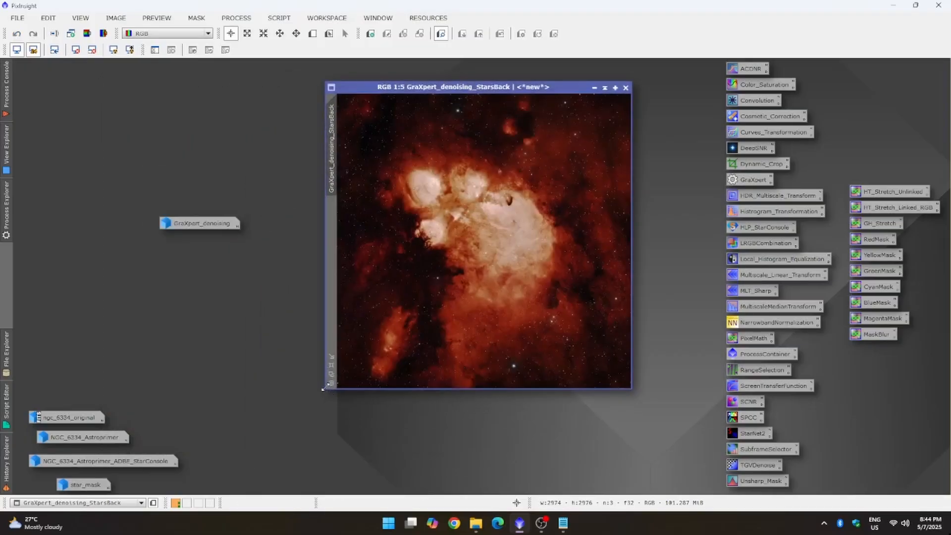
{"action": "left_click_drag", "start_coordinate": [323, 389], "coordinate": [198, 443]}
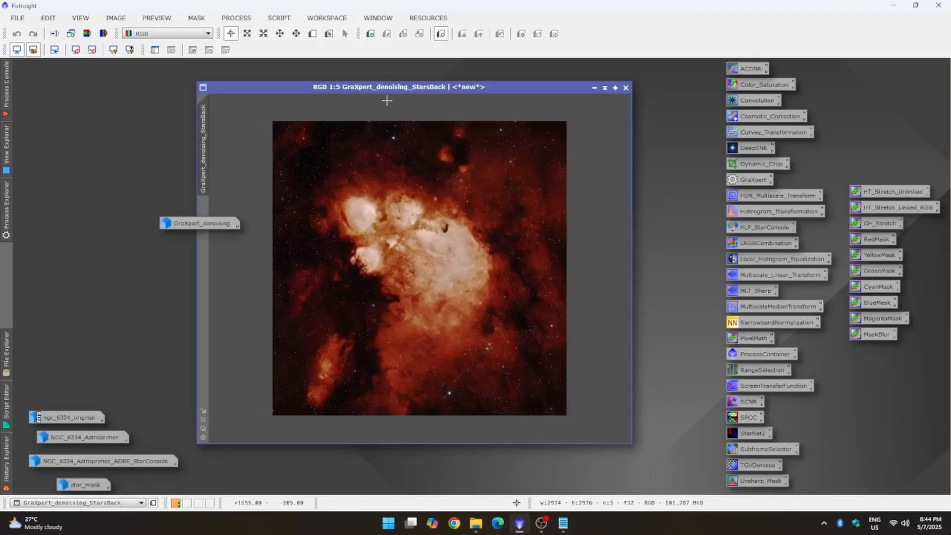
{"action": "scroll", "coordinate": [520, 218], "scroll_direction": "up", "scroll_amount": 4}
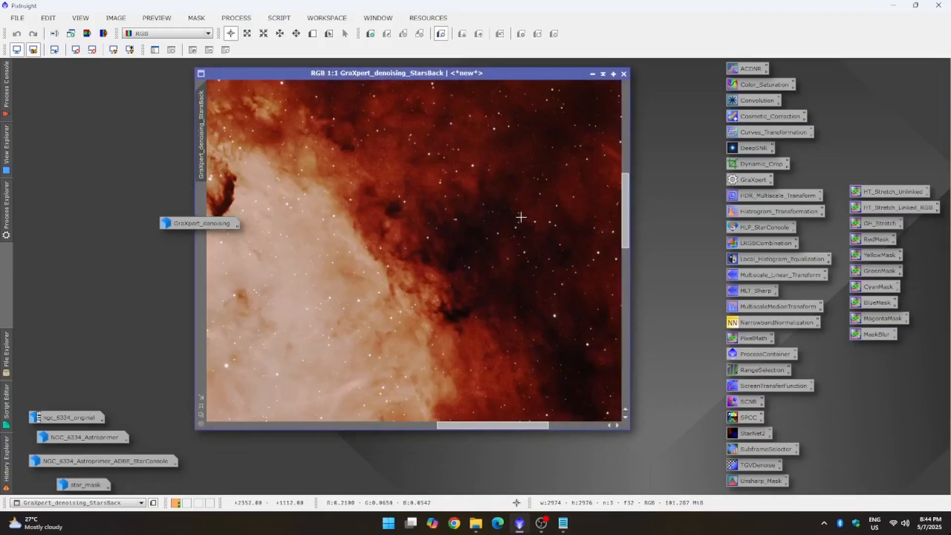
{"action": "scroll", "coordinate": [521, 217], "scroll_direction": "down", "scroll_amount": 5}
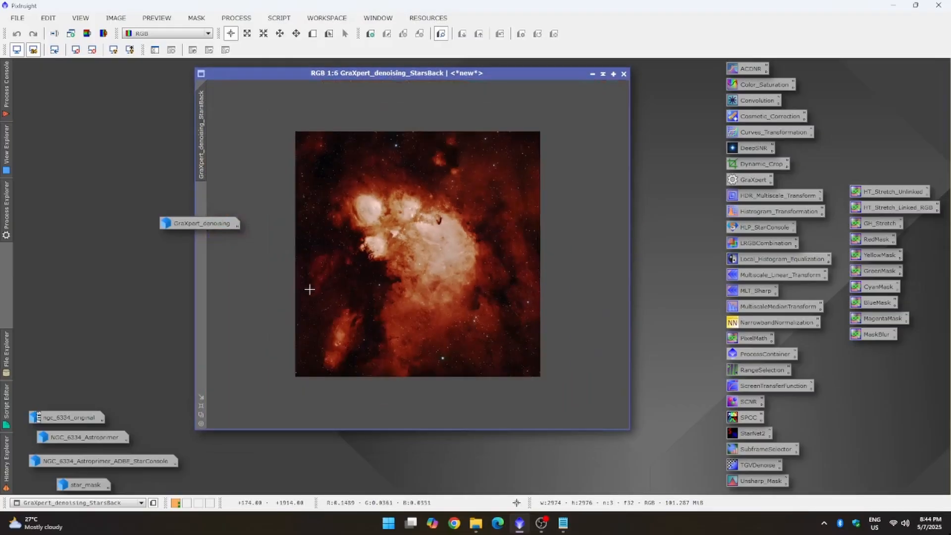
{"action": "scroll", "coordinate": [306, 285], "scroll_direction": "up", "scroll_amount": 3}
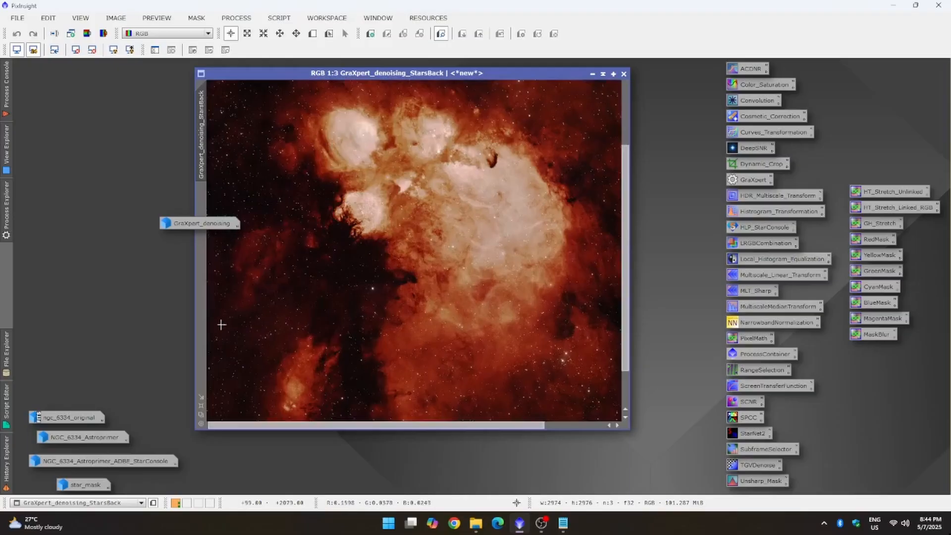
Step: Restore ngc_6334_original and arrange it side by side with GraXpert_denoising_StarsBack, both fully visible at 1:5 for comparison
{"action": "left_click_drag", "start_coordinate": [191, 227], "coordinate": [56, 370]}
{"action": "double_click", "coordinate": [73, 418]}
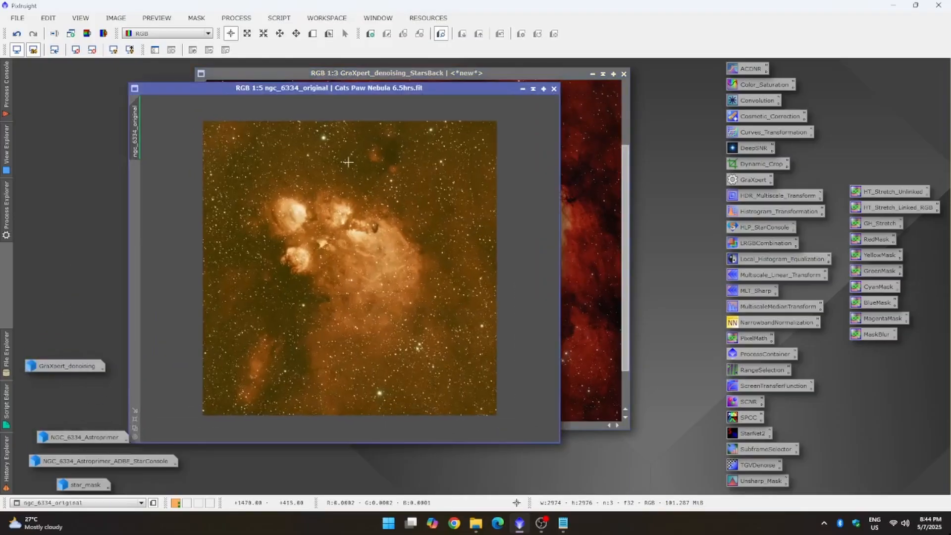
{"action": "left_click_drag", "start_coordinate": [539, 90], "coordinate": [435, 75]}
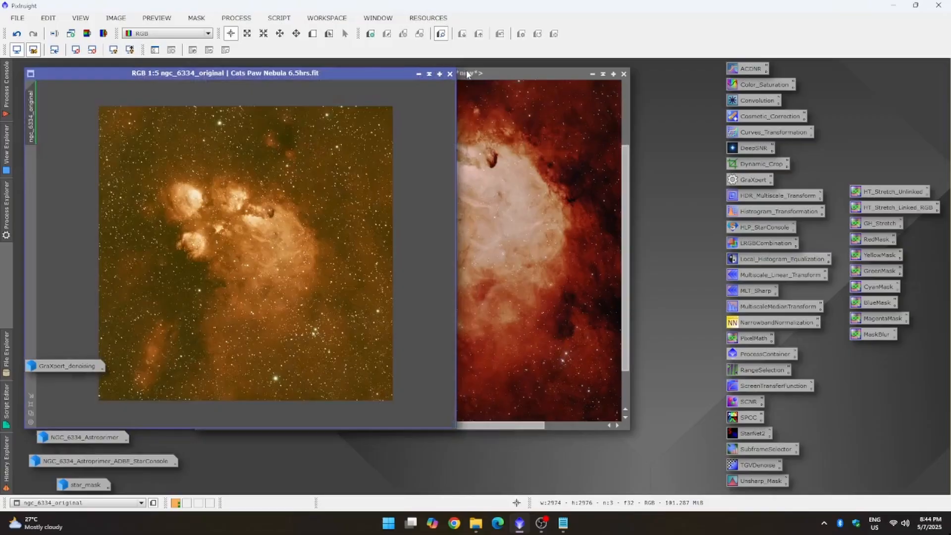
{"action": "left_click_drag", "start_coordinate": [522, 74], "coordinate": [764, 75]}
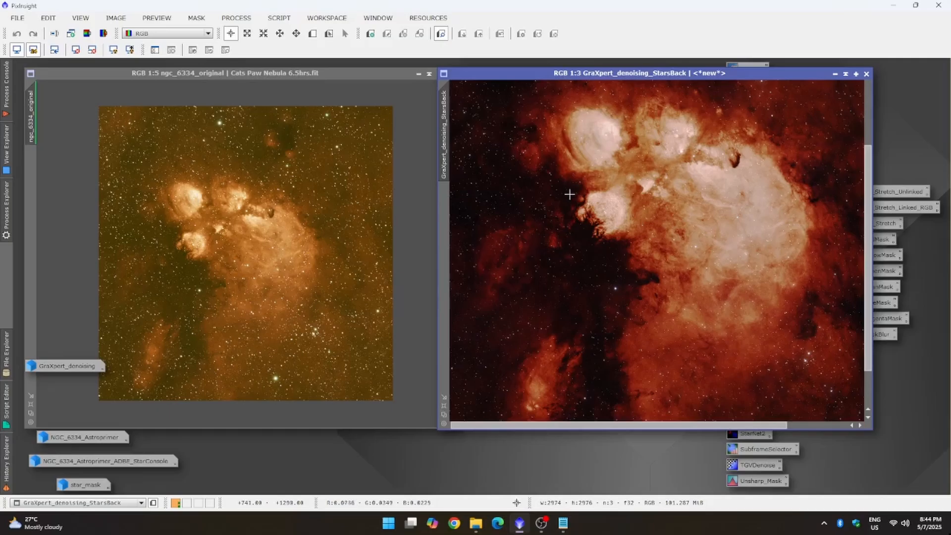
{"action": "scroll", "coordinate": [554, 197], "scroll_direction": "down", "scroll_amount": 2}
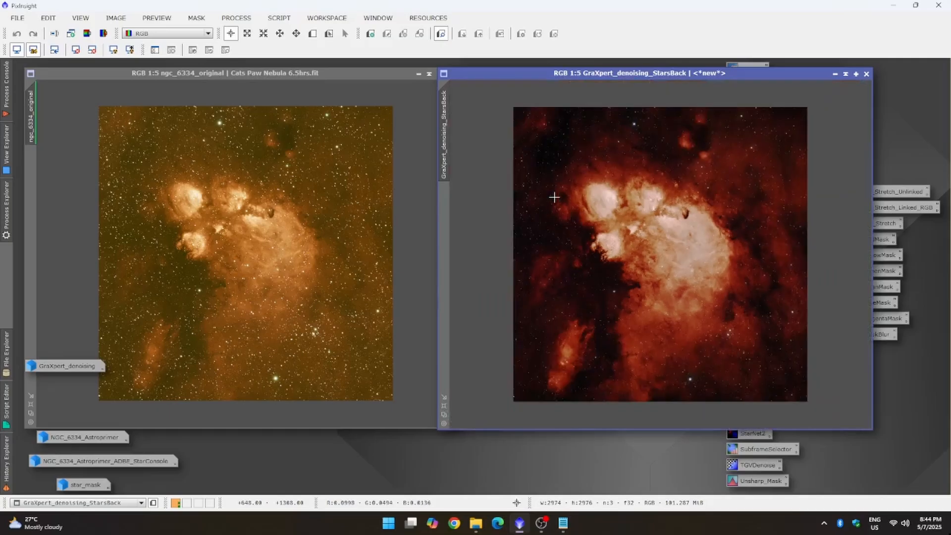